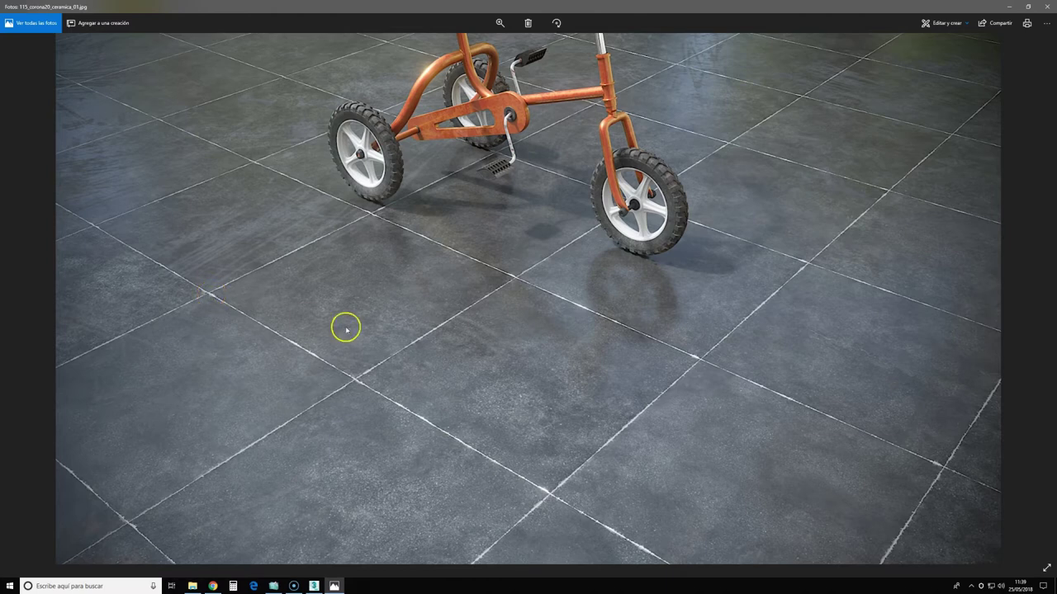
# - Flip between the ceramica_01 and ceramica_02 renders, then advance to the ceramica_03 viewport capture
pyautogui.click(1036, 307)
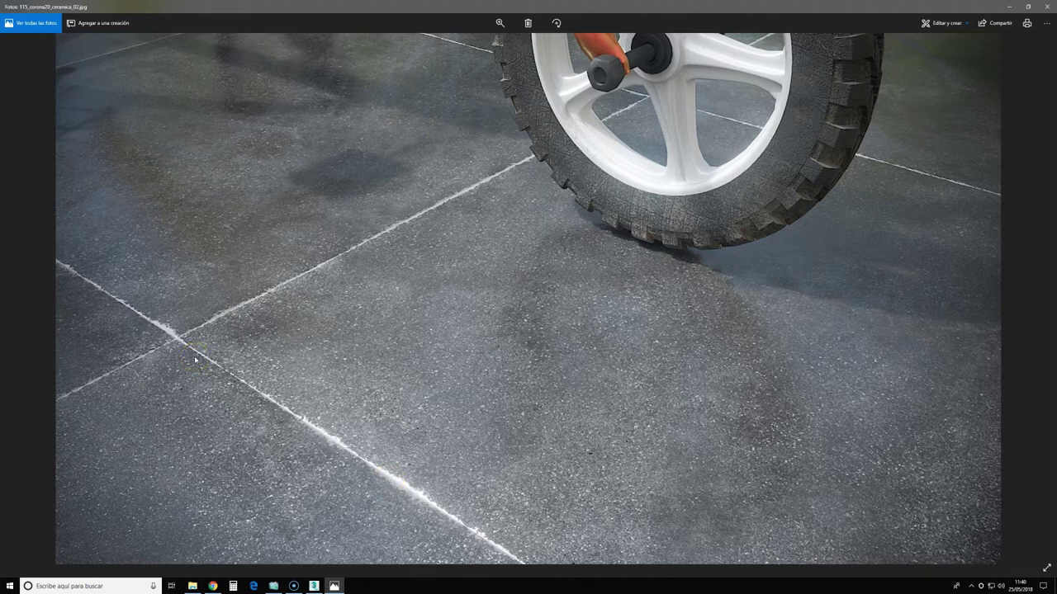
pyautogui.click(20, 301)
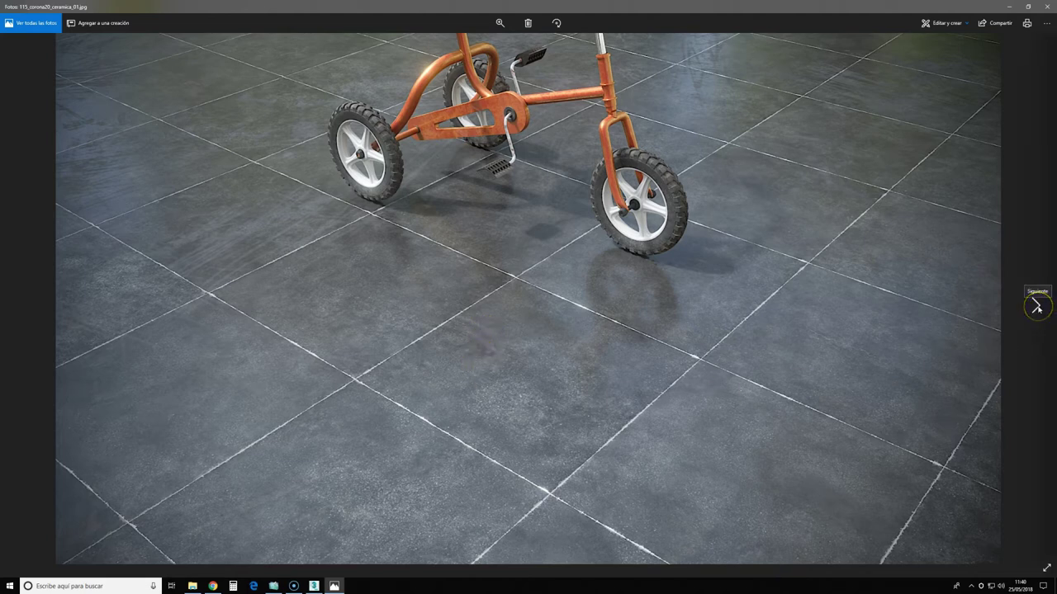
pyautogui.click(1036, 307)
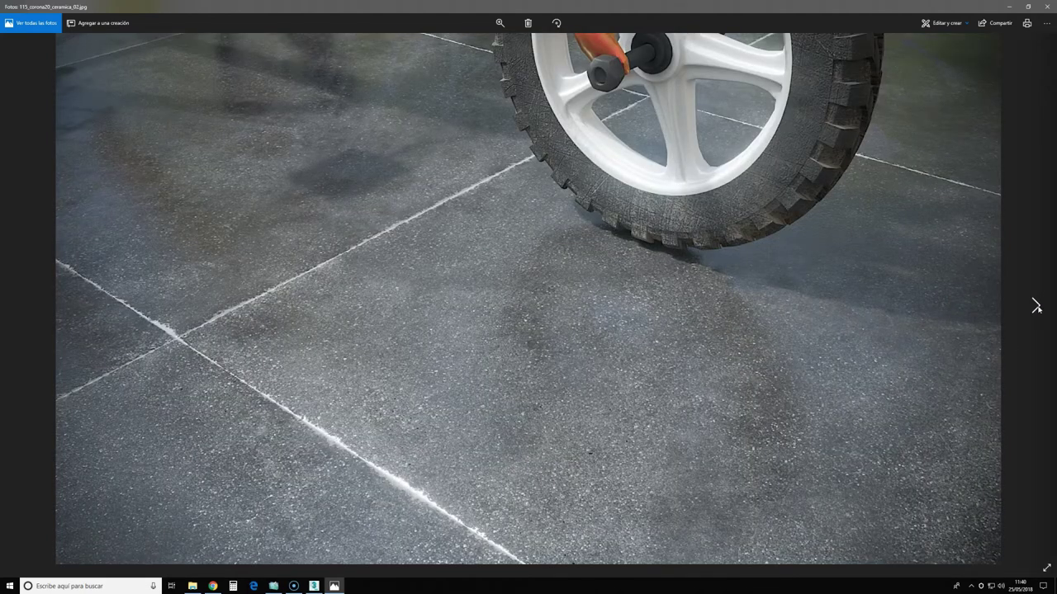
pyautogui.click(1036, 307)
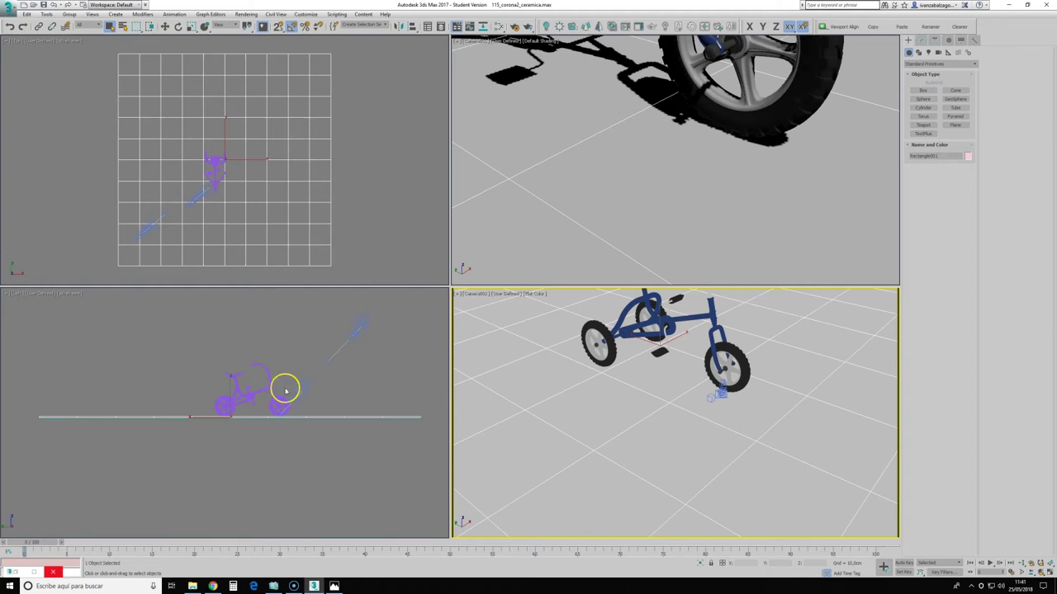
# - Pan the Left view, then switch the camera viewport to Camera001 and back to Camera002
pyautogui.moveTo(283, 384); pyautogui.dragTo(281, 411, button='middle')
pyautogui.scroll(3, 265, 425)
pyautogui.scroll(3, 267, 420)
pyautogui.scroll(-3, 272, 417)
pyautogui.scroll(-3, 297, 404)
pyautogui.moveTo(310, 400); pyautogui.dragTo(279, 447, button='middle')
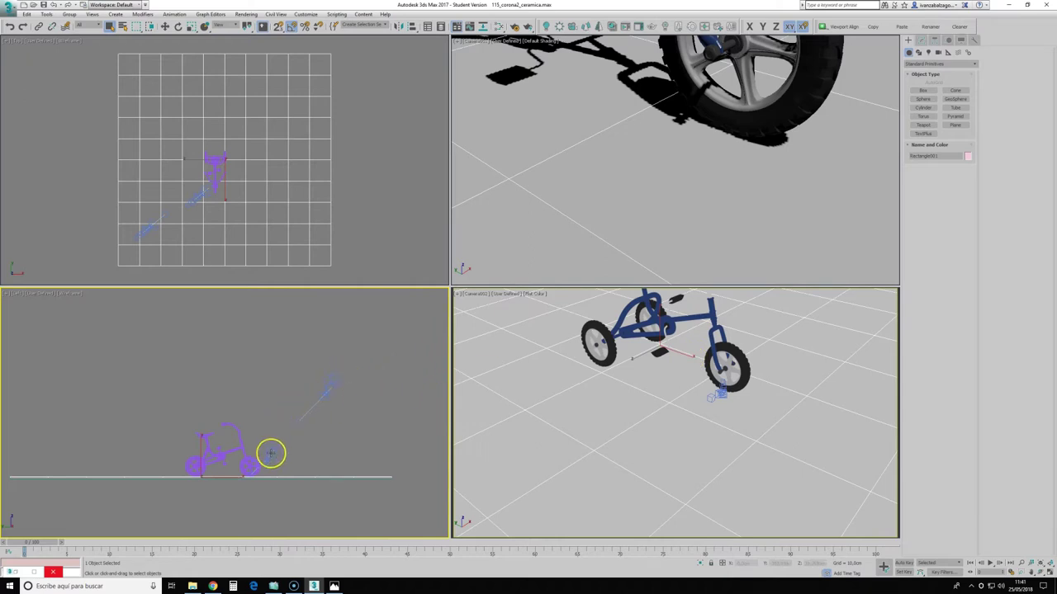
pyautogui.click(480, 295)
pyautogui.moveTo(504, 301)
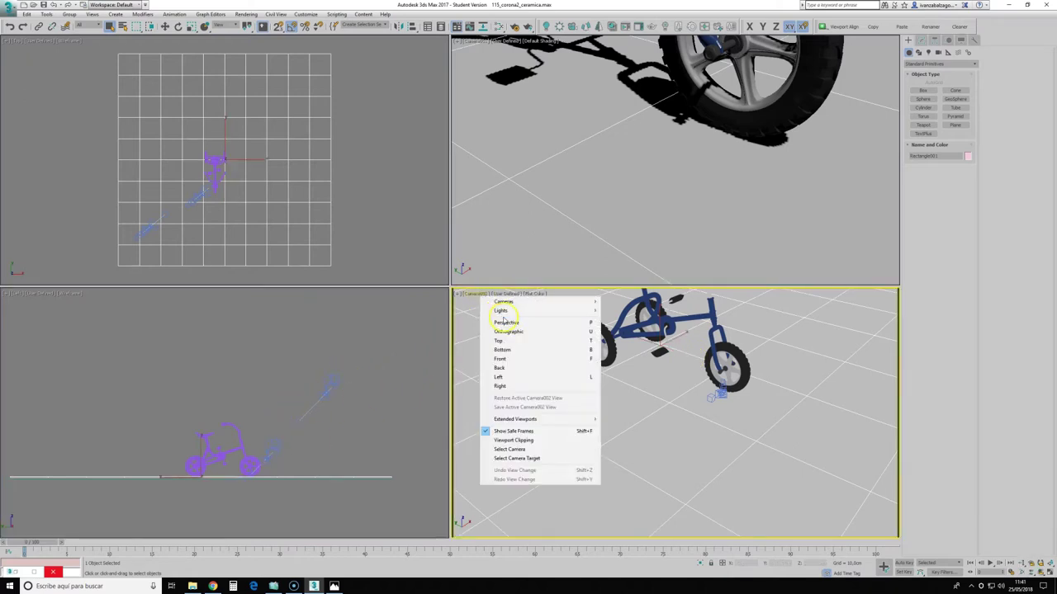
pyautogui.click(627, 302)
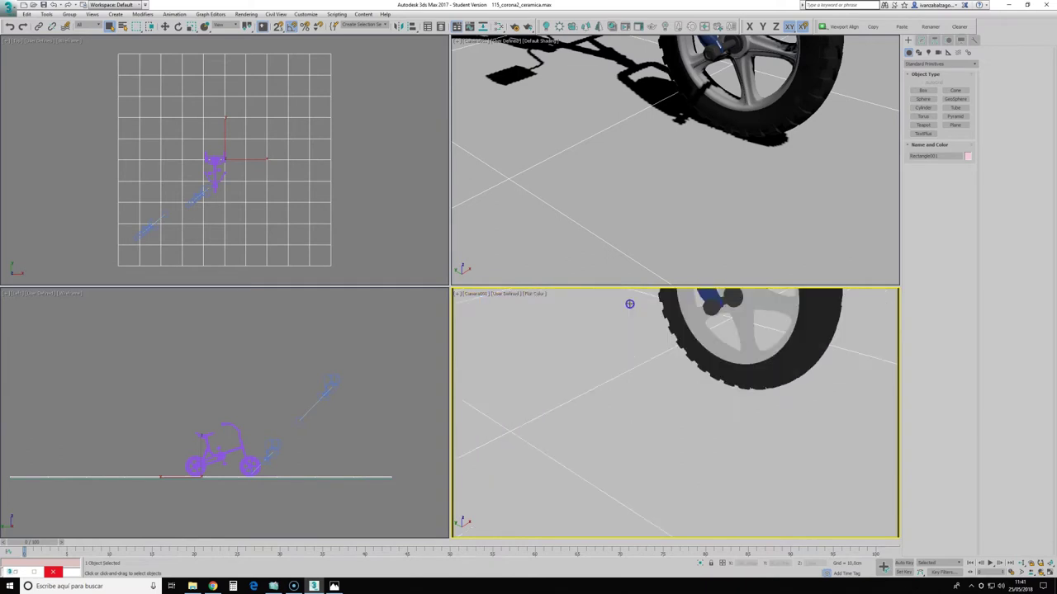
pyautogui.click(479, 294)
pyautogui.moveTo(501, 301)
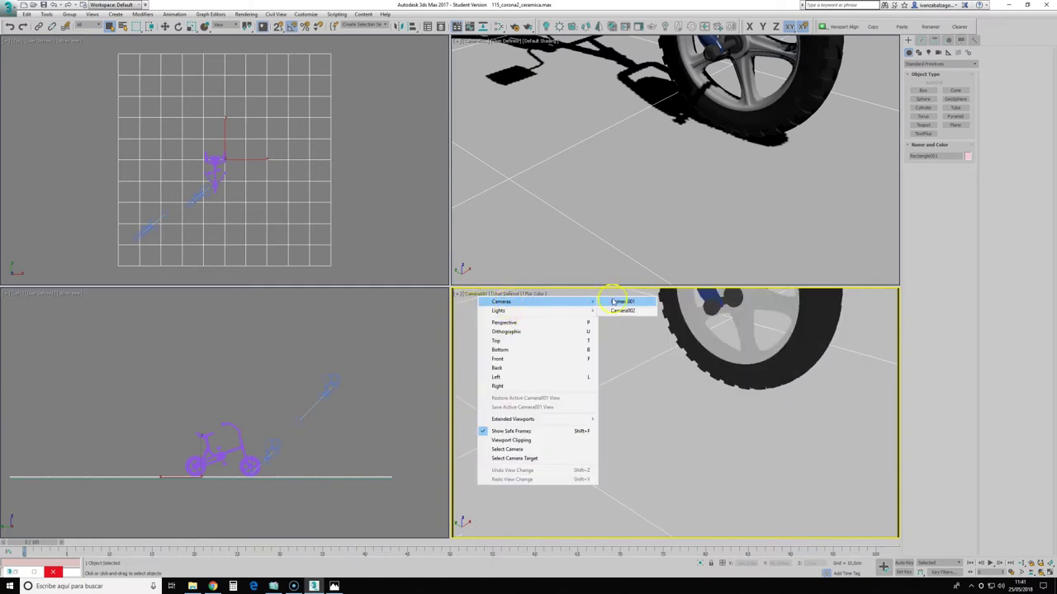
pyautogui.click(622, 311)
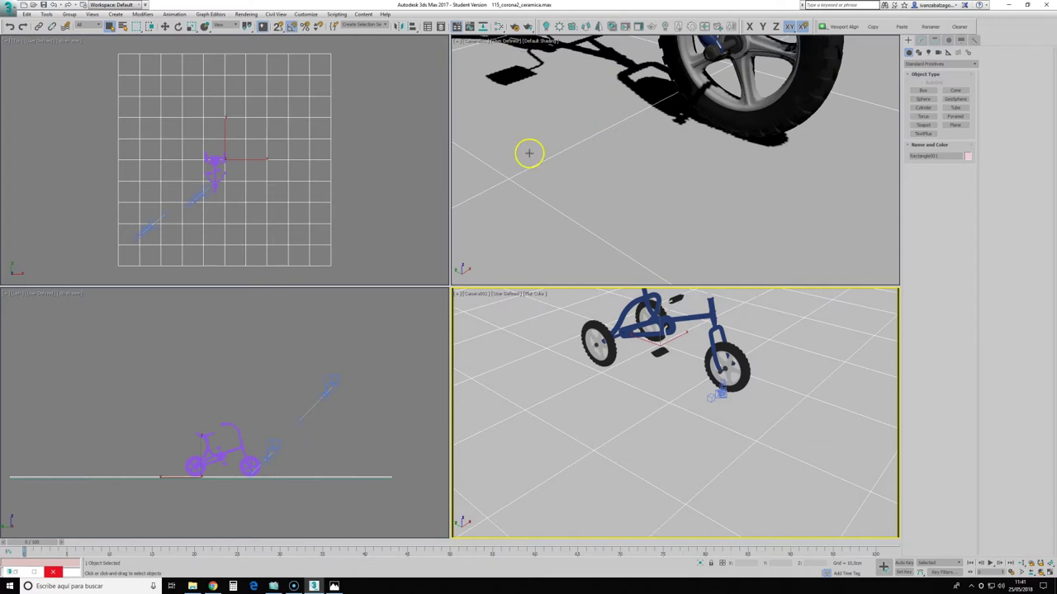
# - Turn the Camera002 viewport into a Corona Interactive render and start the session
pyautogui.click(477, 294)
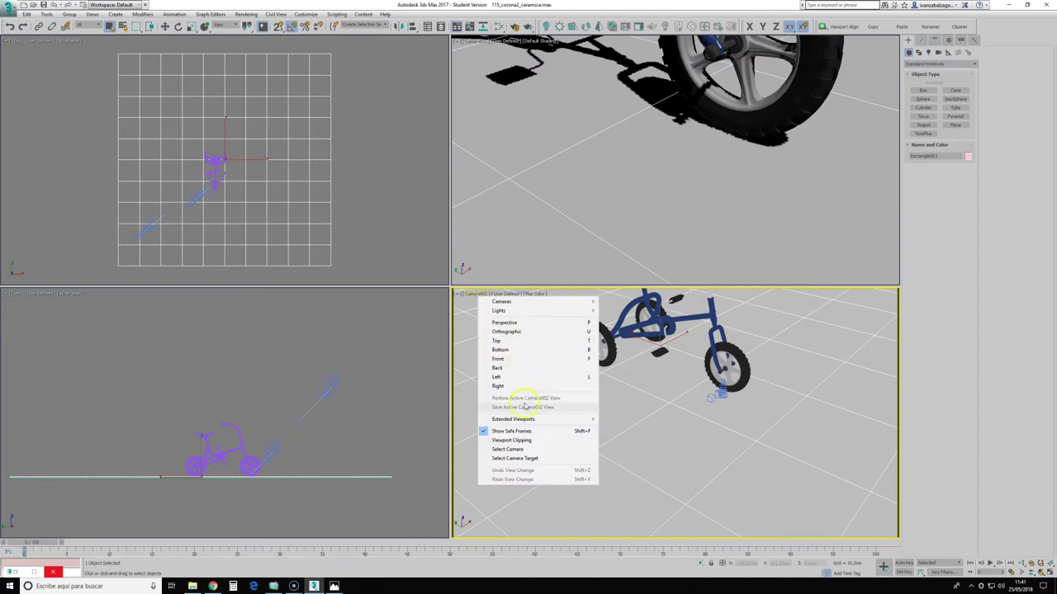
pyautogui.moveTo(514, 420)
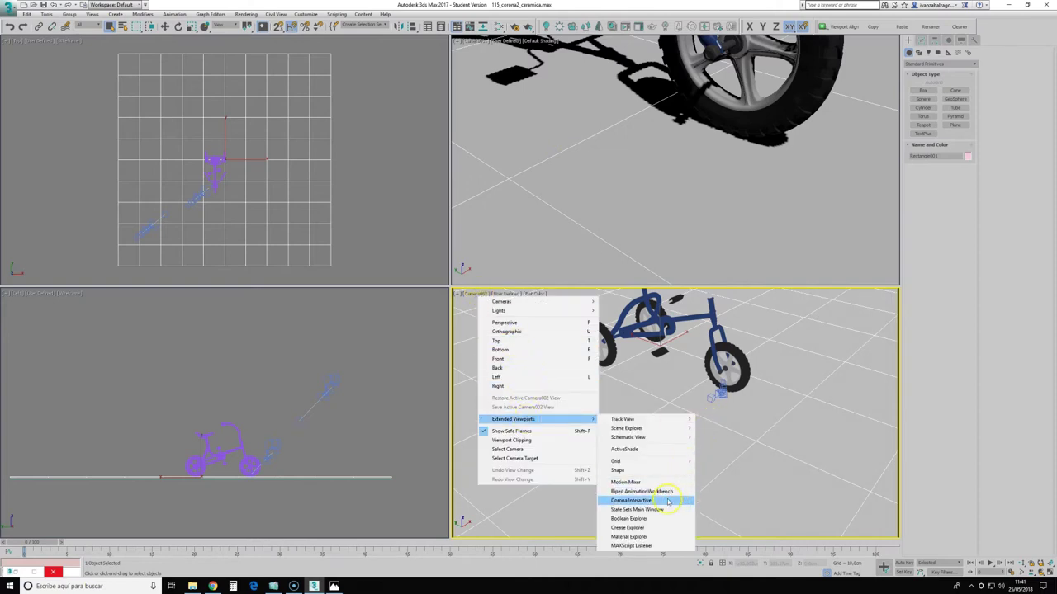
pyautogui.click(667, 500)
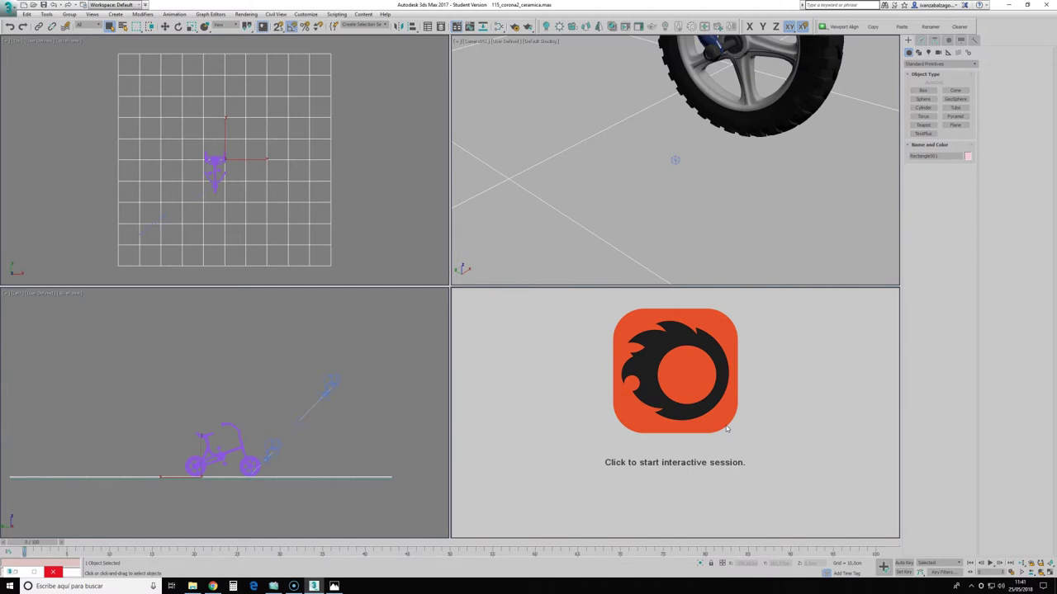
pyautogui.click(727, 428)
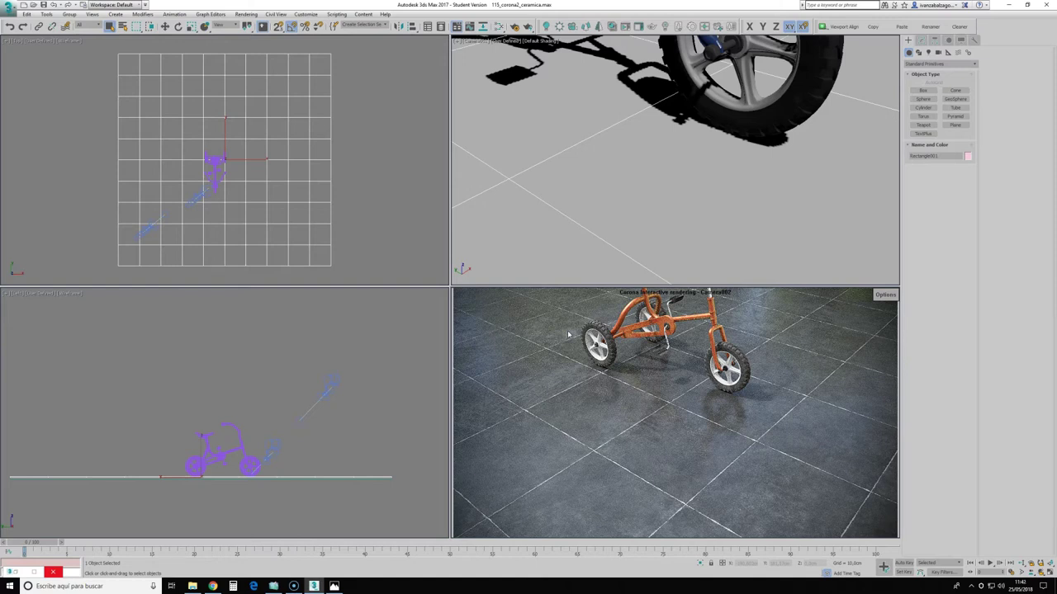
pyautogui.click(501, 29)
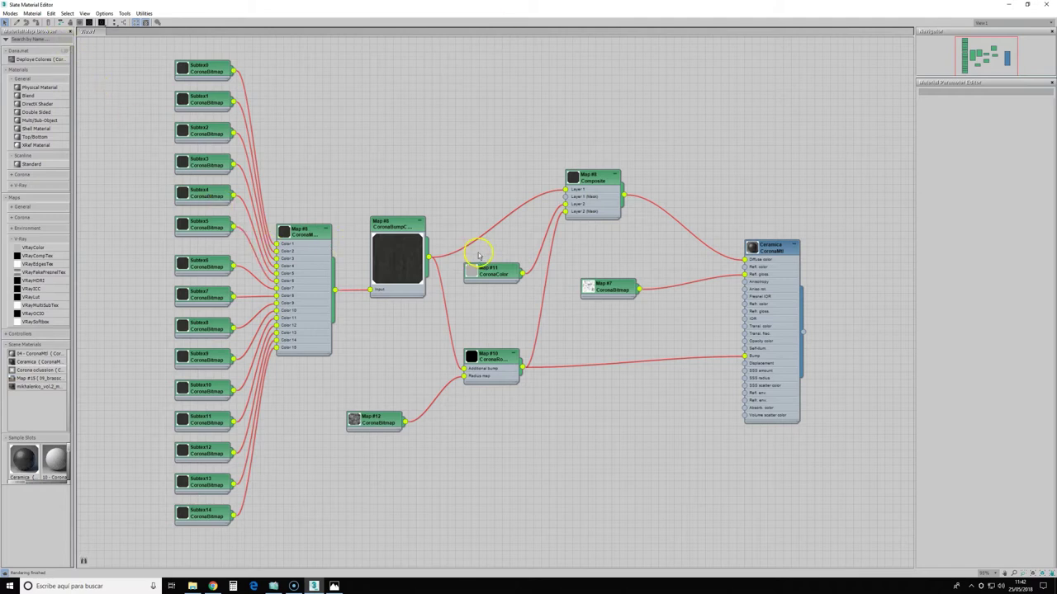
# - Nudge the Ceramica, Map #6 and Map #8 nodes and show Map #8's multi-texture settings
pyautogui.moveTo(770, 245); pyautogui.dragTo(786, 245)
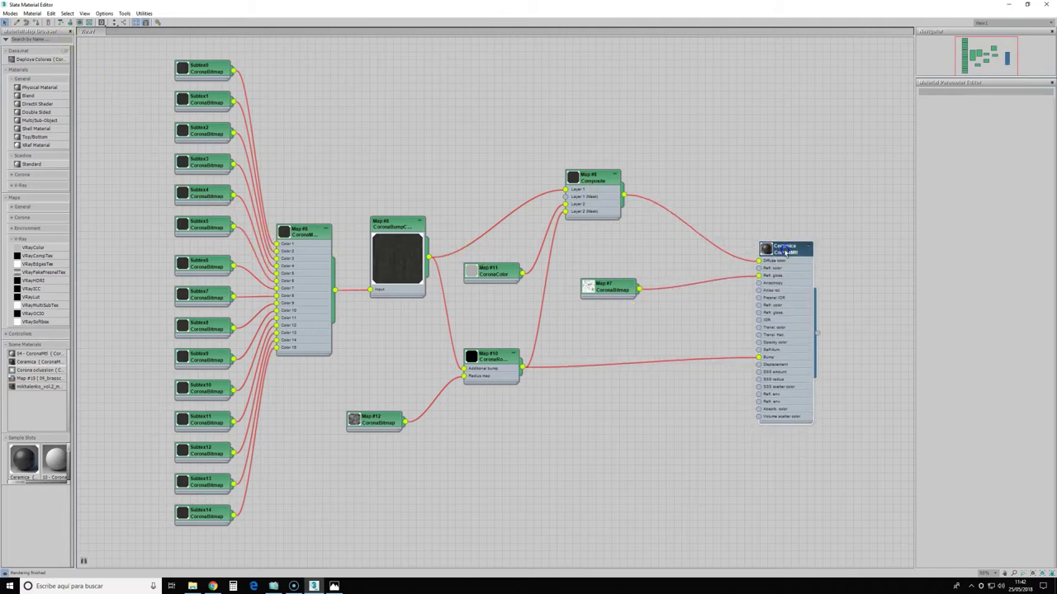
pyautogui.moveTo(381, 215); pyautogui.dragTo(381, 207)
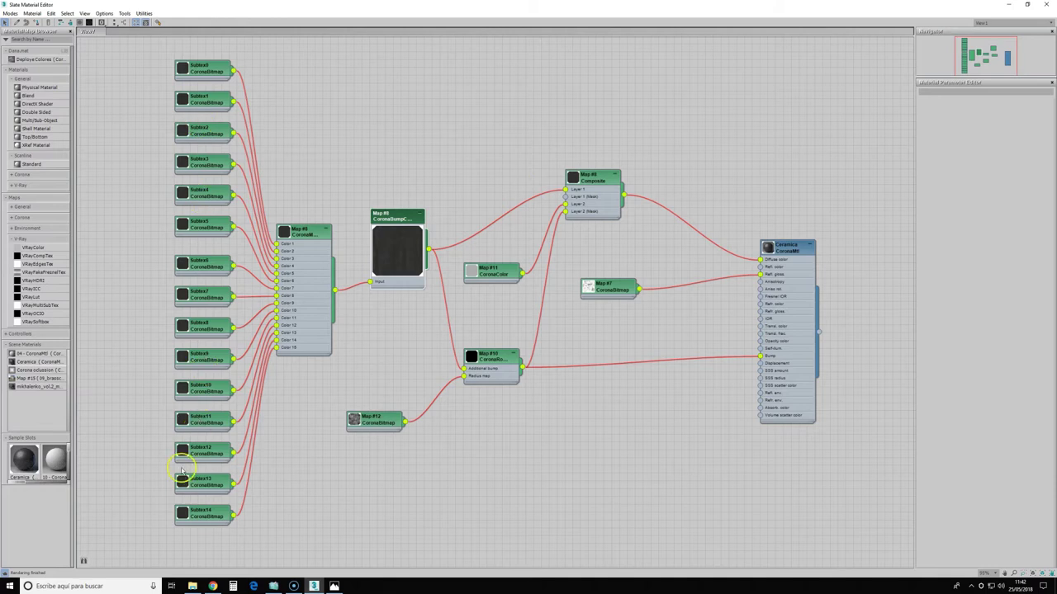
pyautogui.moveTo(308, 235); pyautogui.dragTo(316, 234)
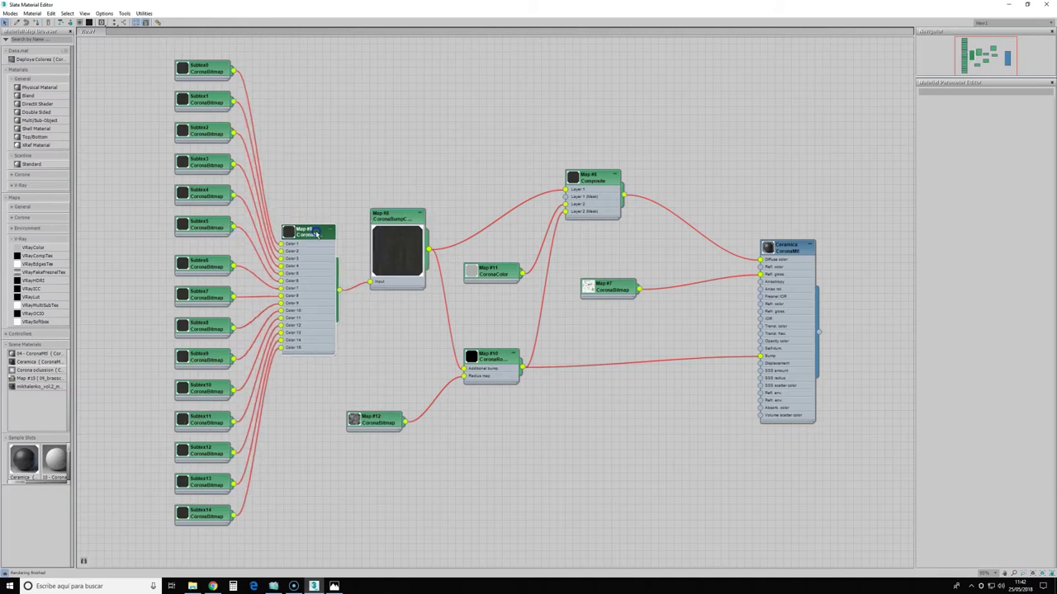
pyautogui.doubleClick(315, 234)
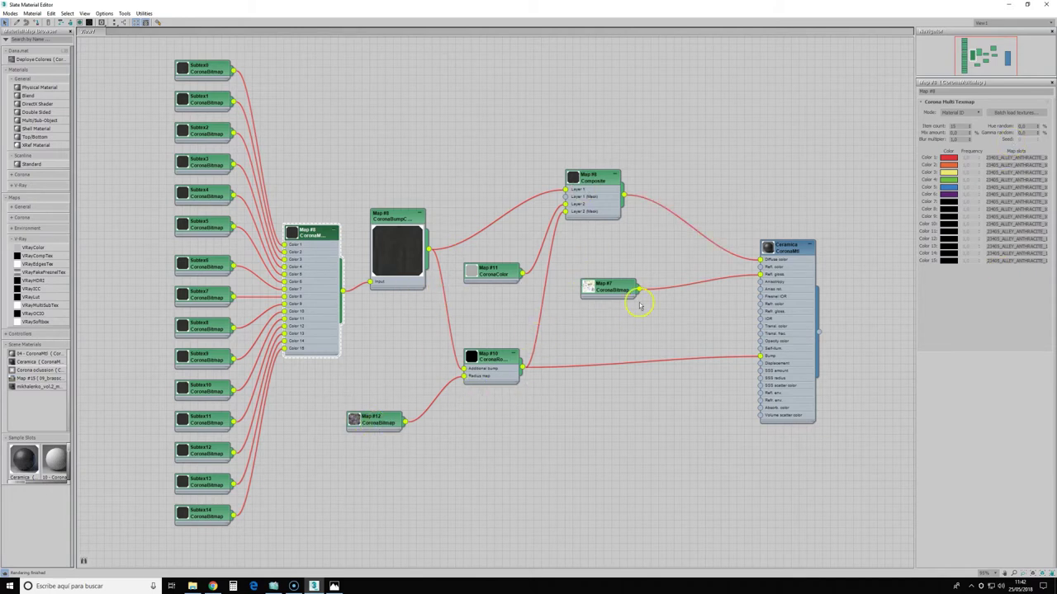
# - Move the Map #7 node down and display the Map #10 rounded-edges parameters
pyautogui.moveTo(609, 299); pyautogui.dragTo(610, 306)
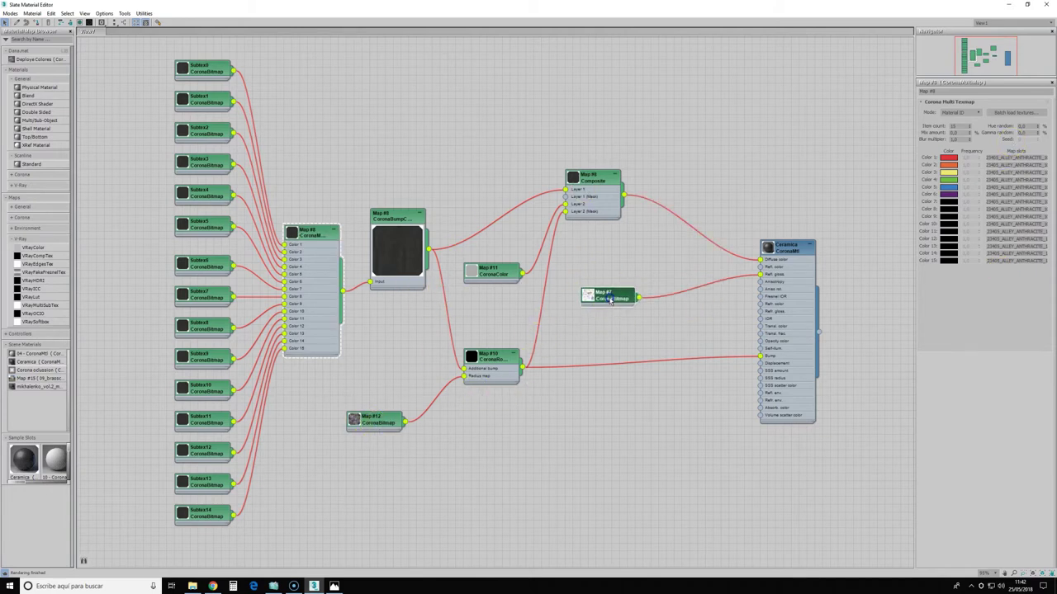
pyautogui.doubleClick(499, 360)
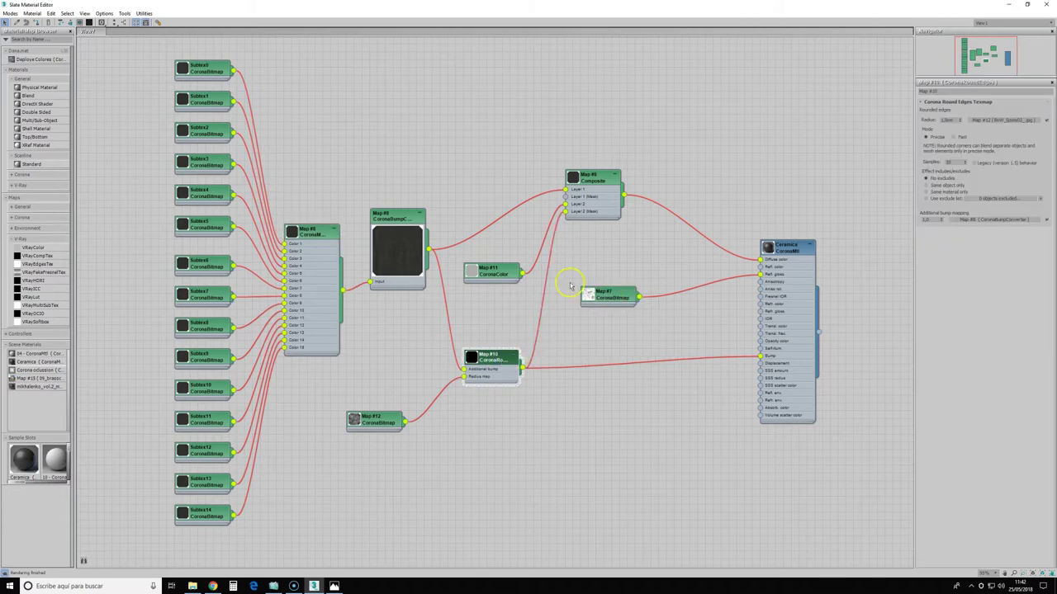
pyautogui.click(497, 361)
pyautogui.moveTo(496, 363); pyautogui.dragTo(505, 356)
pyautogui.click(502, 268)
pyautogui.click(557, 271)
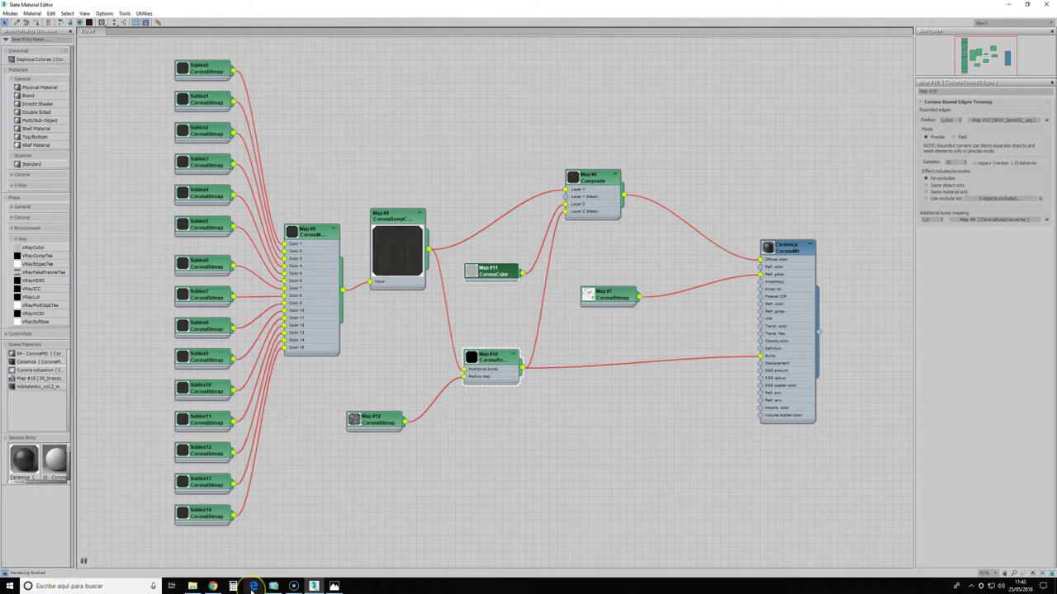
# - In the browser, scroll the Alley 4D collection and open the ALLEY BONE/100X100/BHMR/R tile
pyautogui.click(213, 586)
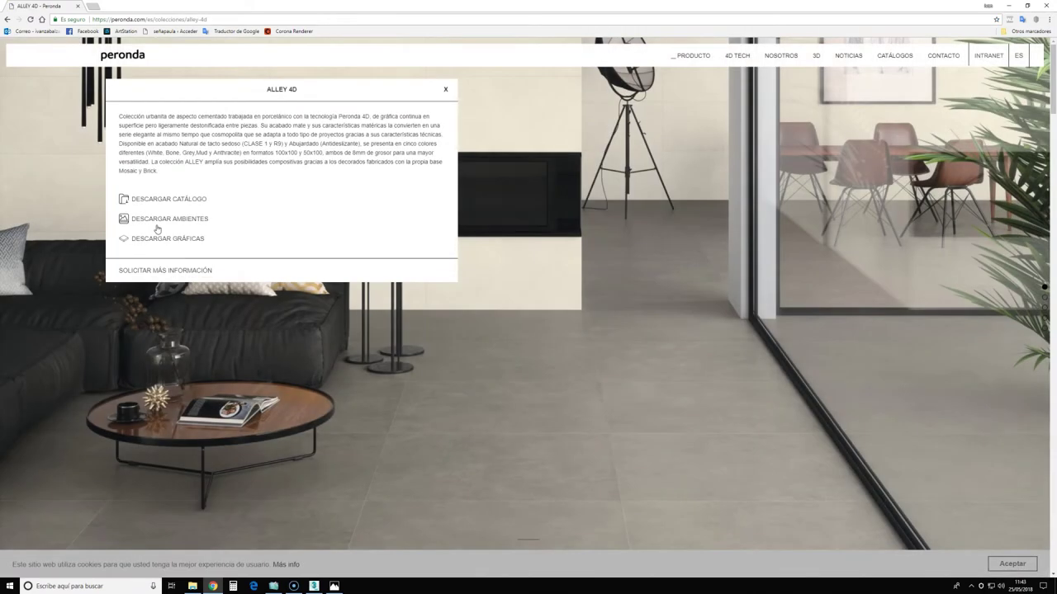
pyautogui.scroll(-3, 231, 346)
pyautogui.scroll(-3, 231, 346)
pyautogui.scroll(-2, 230, 339)
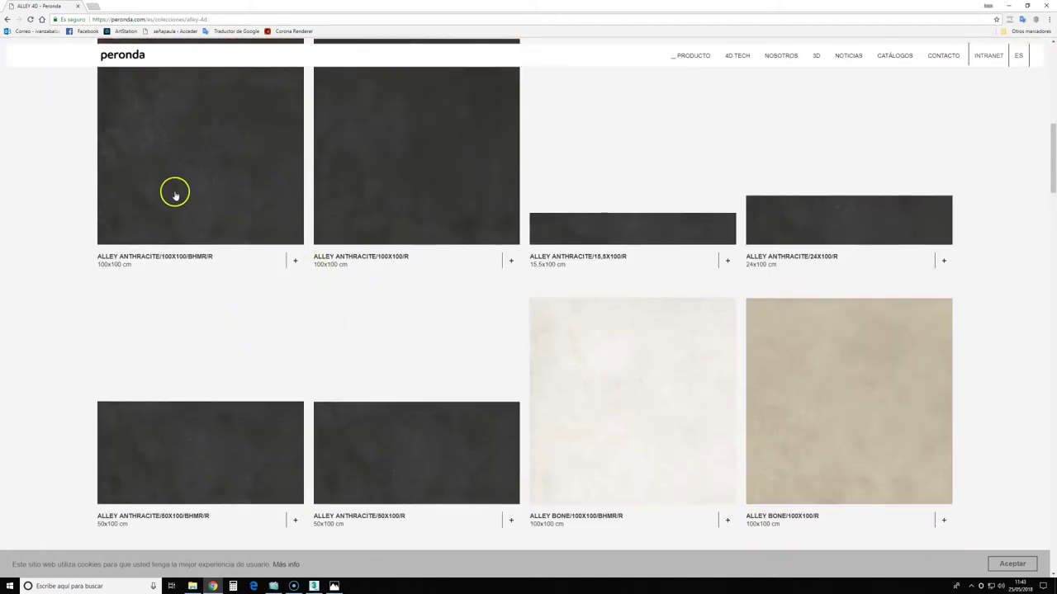
pyautogui.click(655, 412)
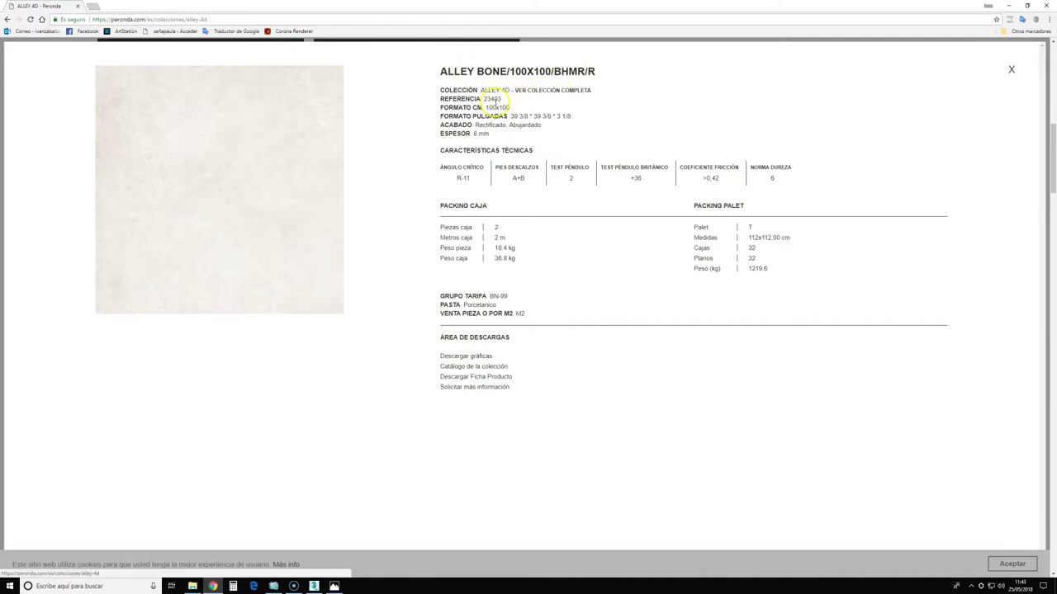
# - Highlight the tile's 100x100 cm format and 8 mm thickness, then open its graphics download
pyautogui.click(501, 107)
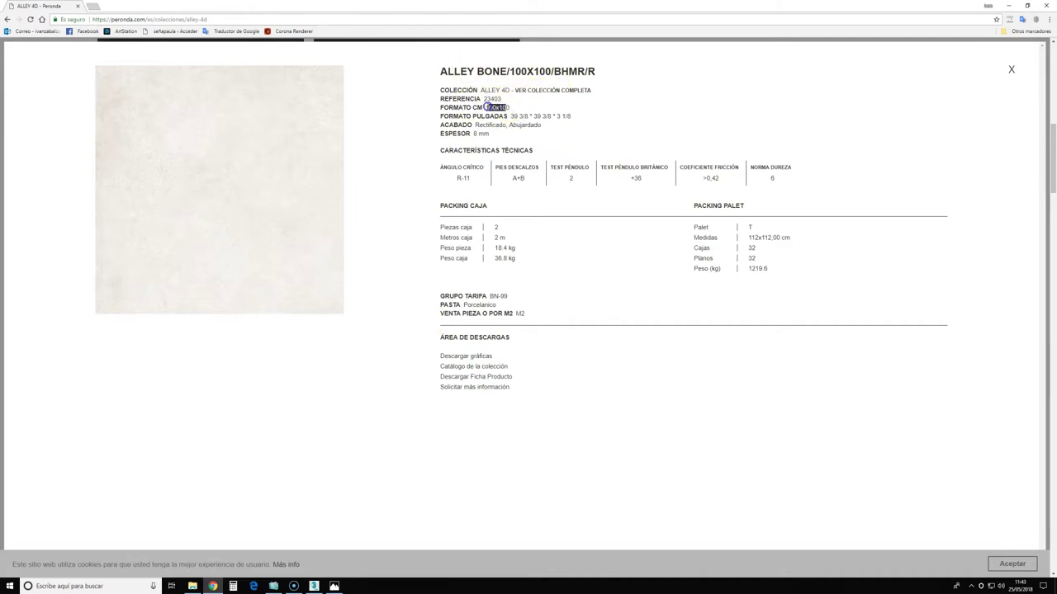
pyautogui.moveTo(491, 136); pyautogui.dragTo(468, 134)
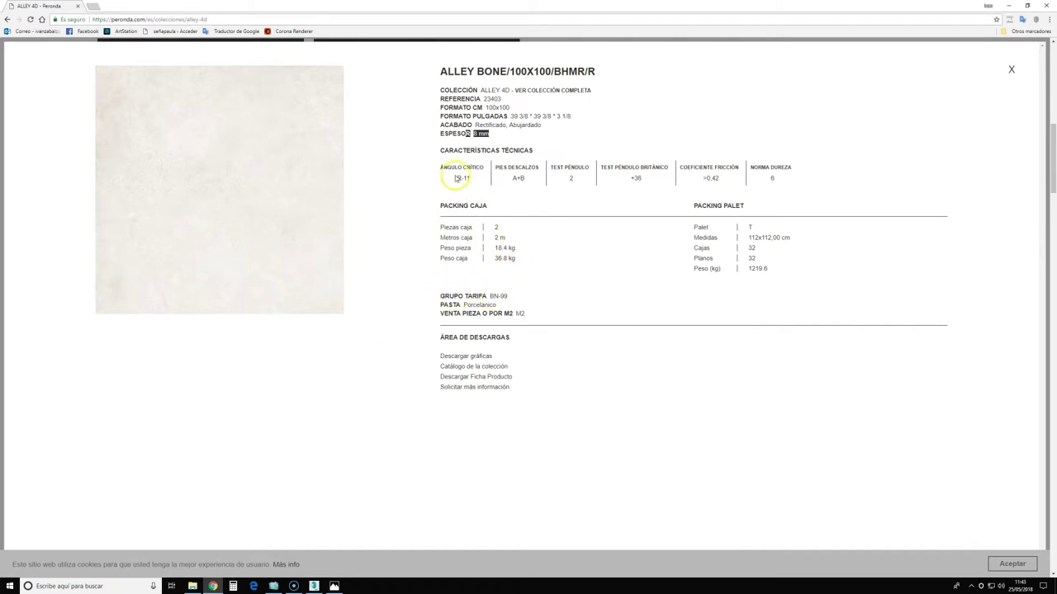
pyautogui.click(472, 356)
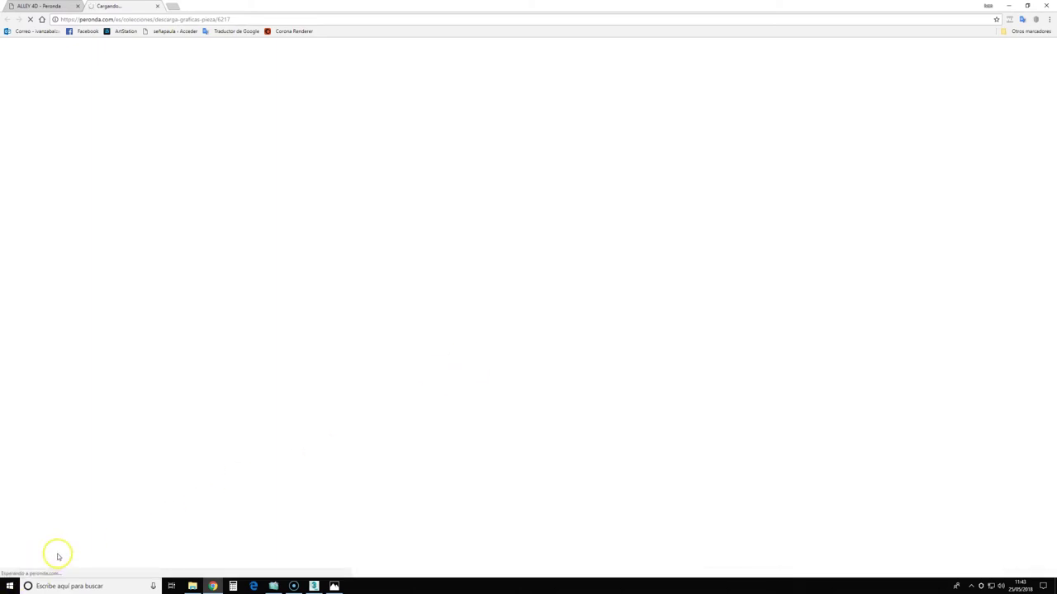
pyautogui.click(78, 501)
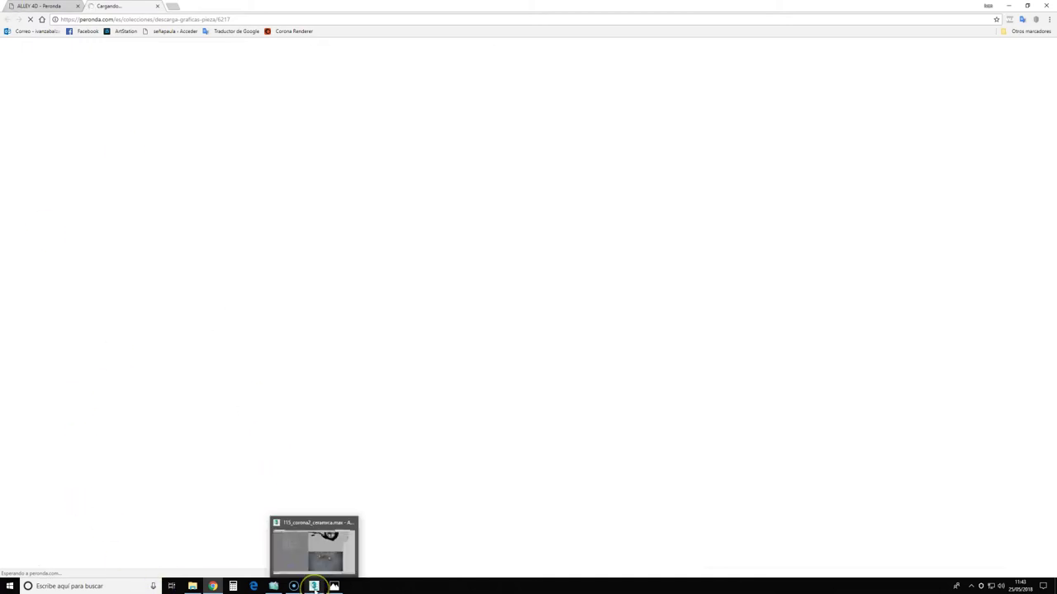
pyautogui.click(315, 586)
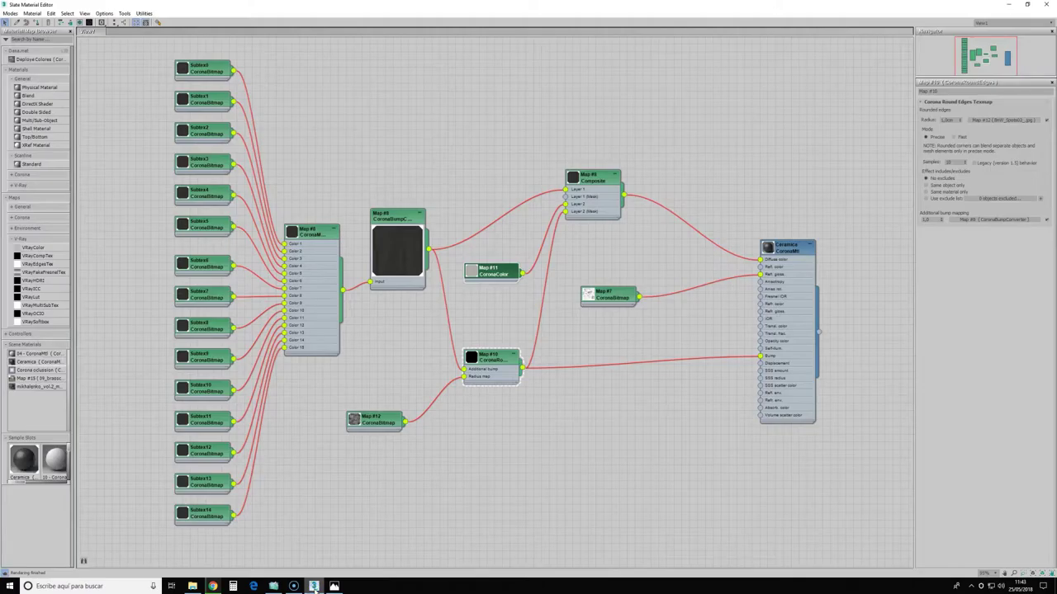
# - Close the material editor, activate the Top viewport and show the modifier stack
pyautogui.click(1011, 5)
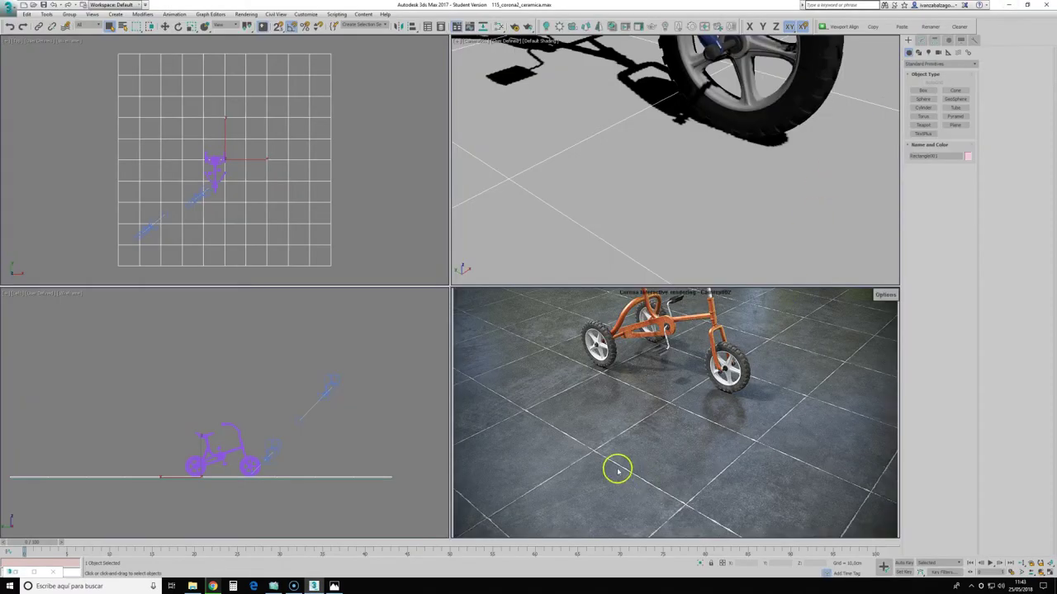
pyautogui.scroll(3, 337, 245)
pyautogui.scroll(3, 312, 256)
pyautogui.scroll(2, 323, 240)
pyautogui.click(330, 251)
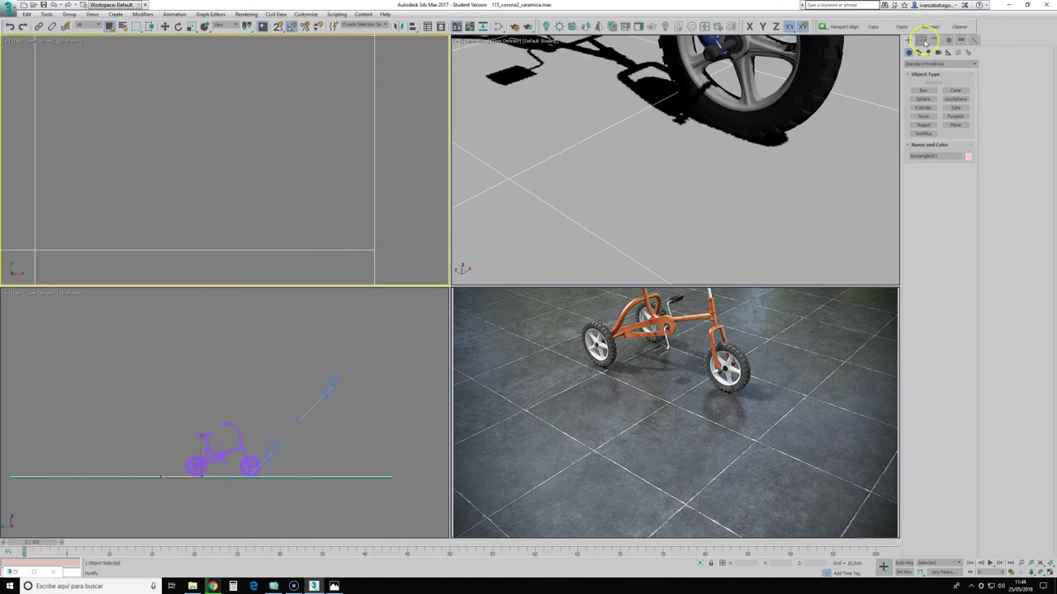
pyautogui.click(925, 39)
# - Zoom and pan the Top view until the tricycle and floor grid are framed
pyautogui.scroll(-2, 292, 236)
pyautogui.scroll(-1, 227, 235)
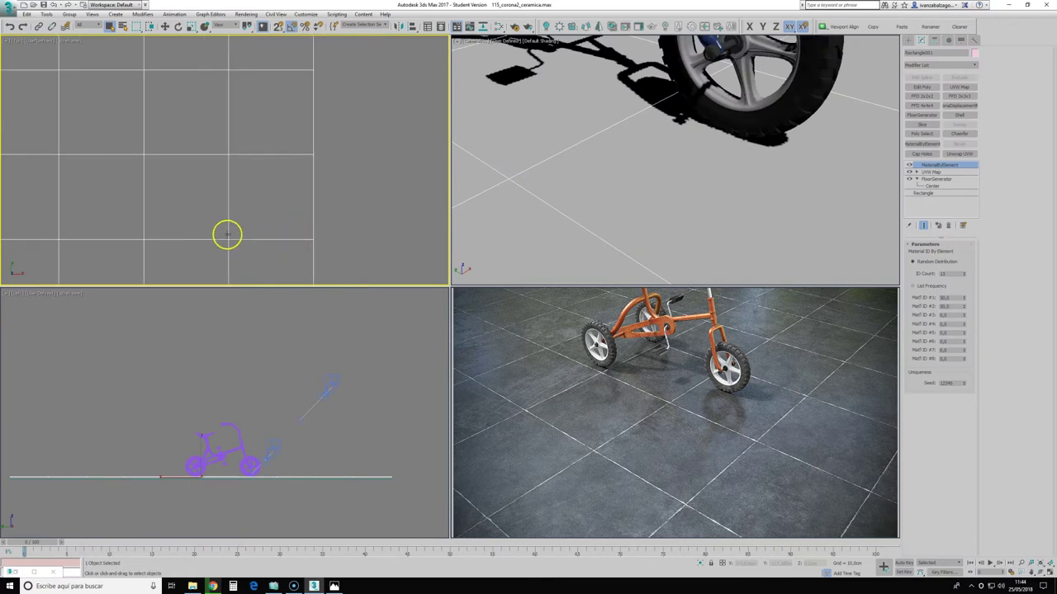
pyautogui.scroll(-3, 227, 235)
pyautogui.moveTo(217, 205); pyautogui.dragTo(255, 213, button='middle')
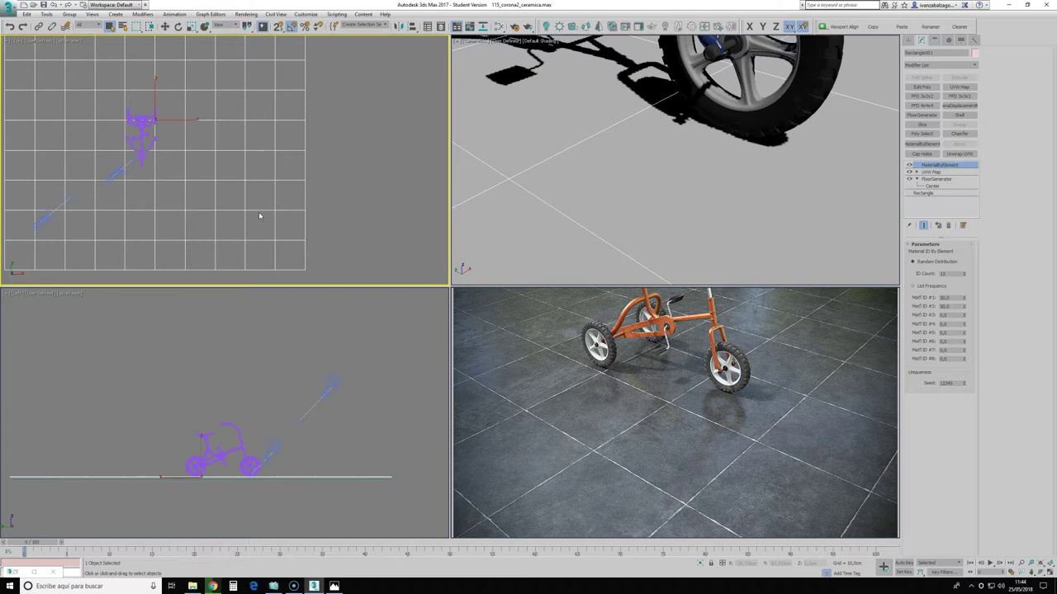
pyautogui.click(245, 177)
pyautogui.scroll(10, 276, 247)
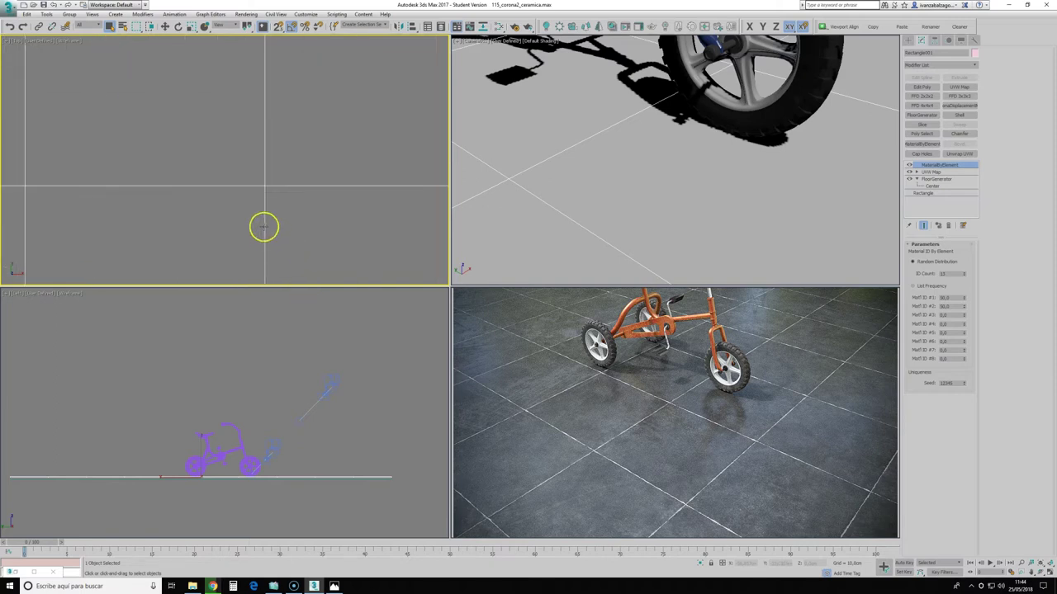
pyautogui.moveTo(262, 158)
pyautogui.mouseDown(button='middle')
pyautogui.moveTo(217, 198)
pyautogui.moveTo(219, 236)
pyautogui.mouseUp(button='middle')
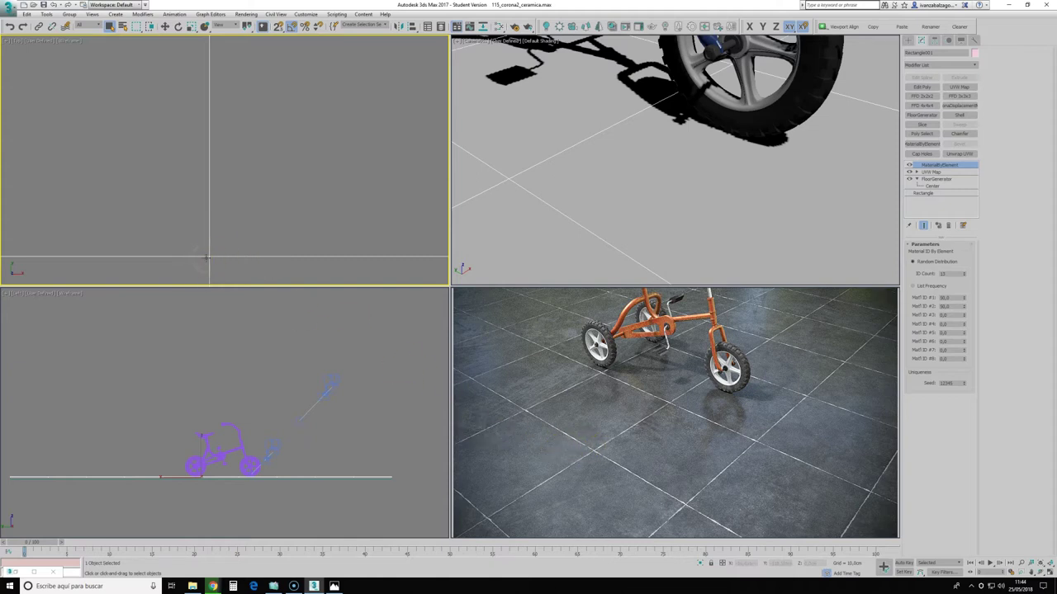
pyautogui.scroll(-5, 206, 257)
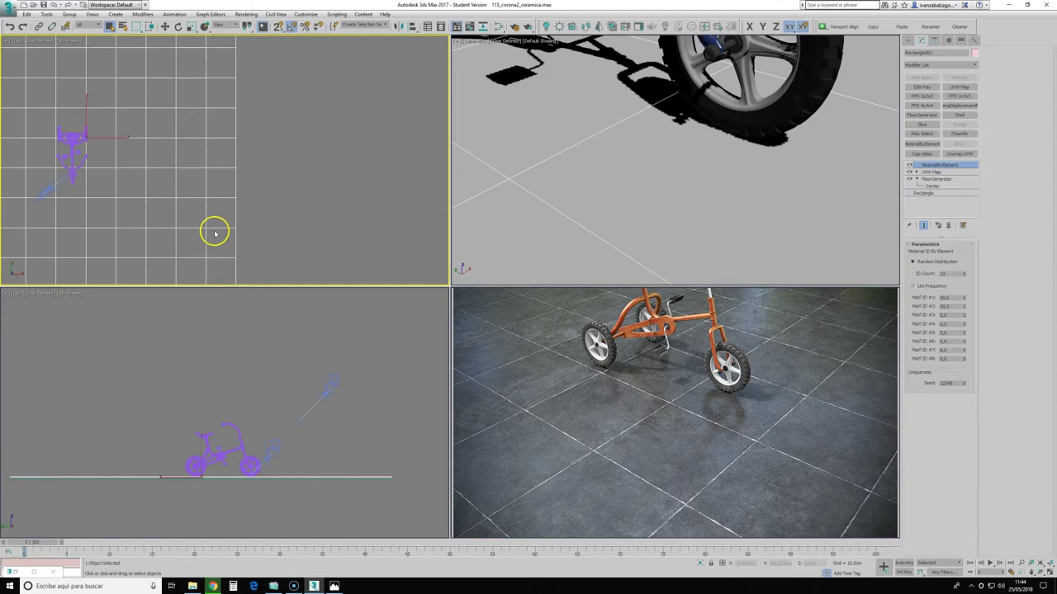
pyautogui.rightClick(215, 234)
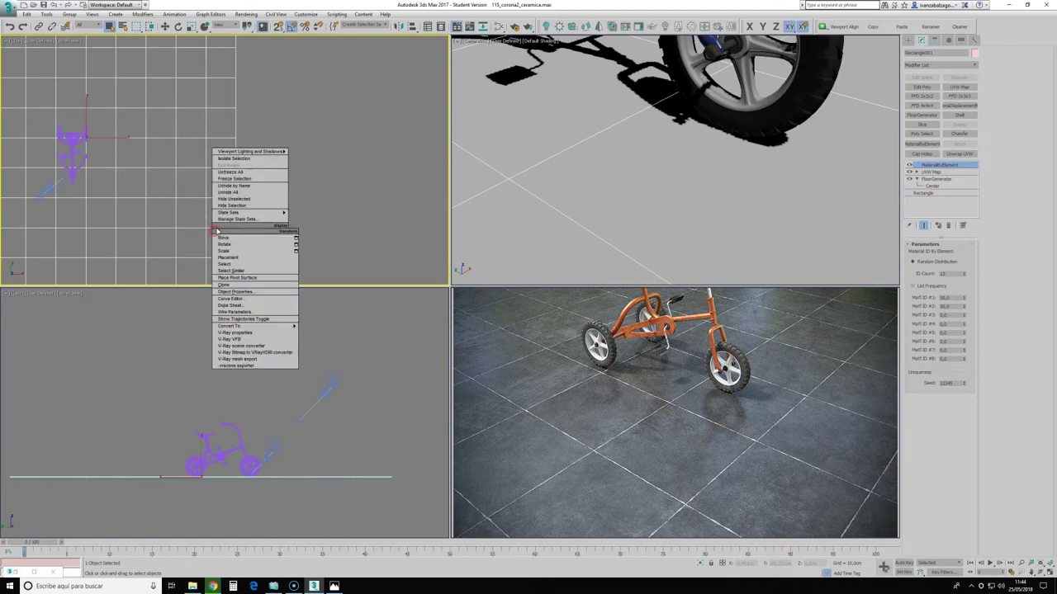
pyautogui.click(245, 293)
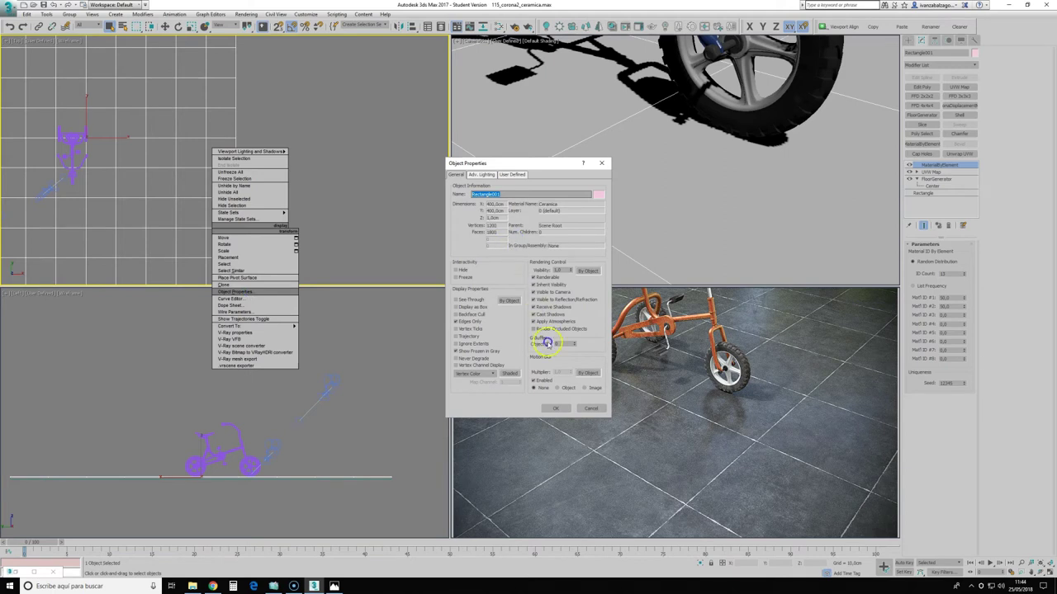
pyautogui.click(591, 408)
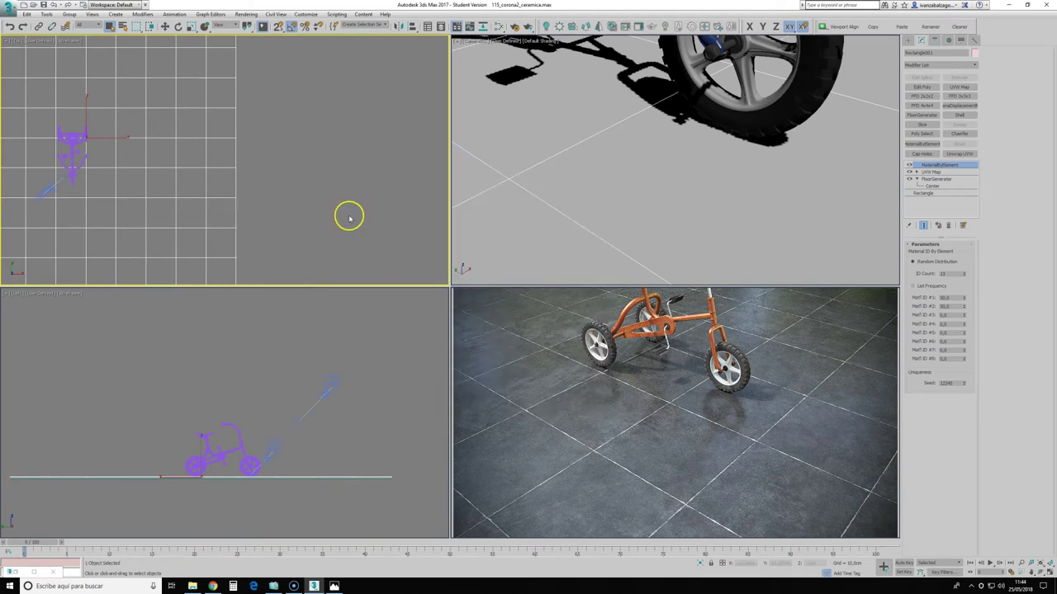
pyautogui.moveTo(675, 414)
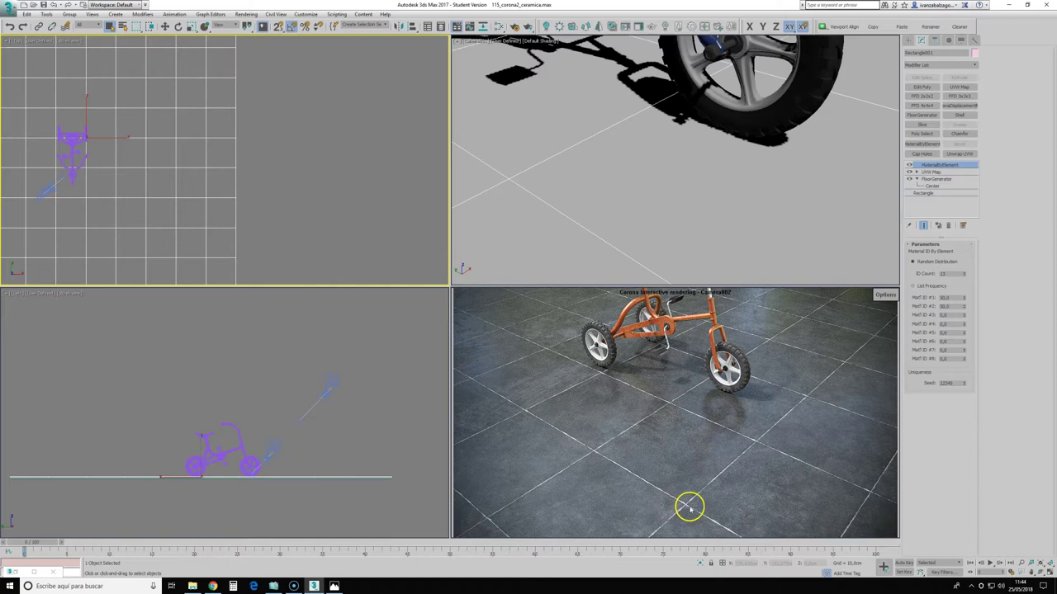
pyautogui.scroll(2, 366, 479)
pyautogui.scroll(2, 341, 471)
pyautogui.scroll(2, 337, 465)
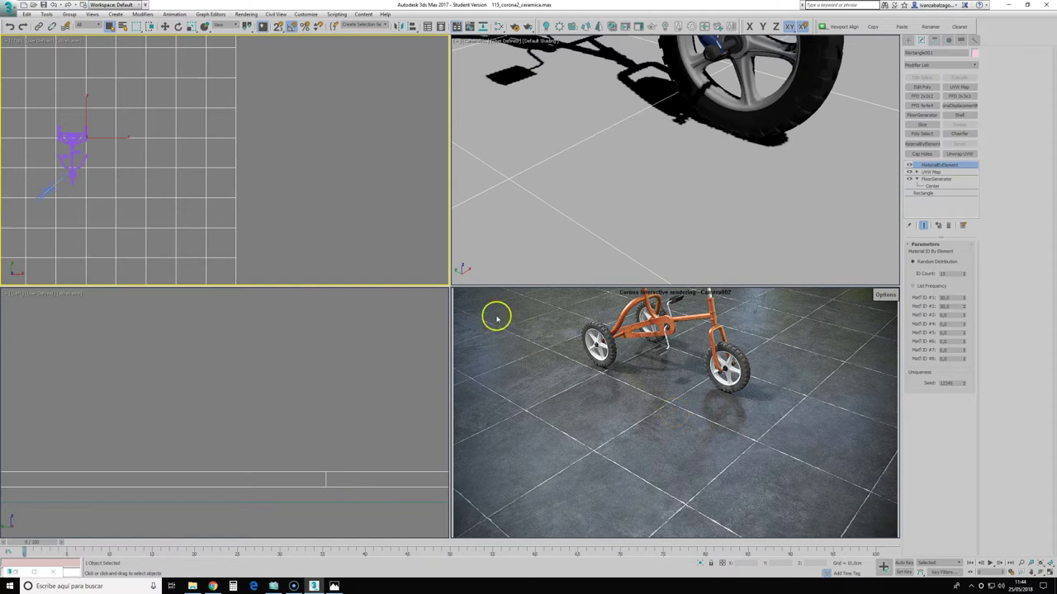
pyautogui.scroll(-5, 240, 226)
pyautogui.scroll(2, 211, 173)
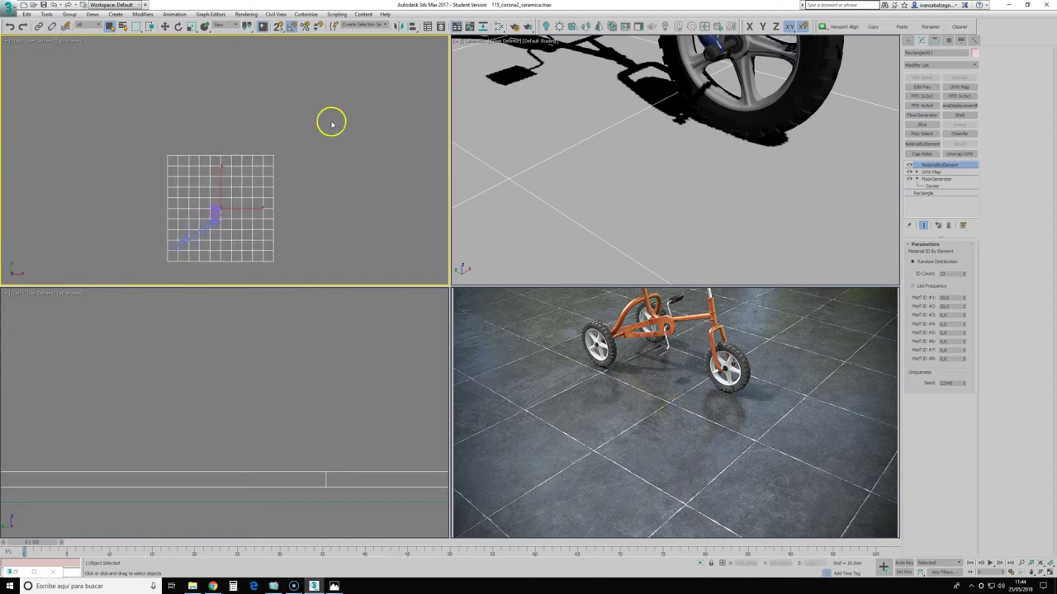
# - Reopen the Slate Material Editor and shift the Ceramica node network to the upper-left
pyautogui.click(497, 27)
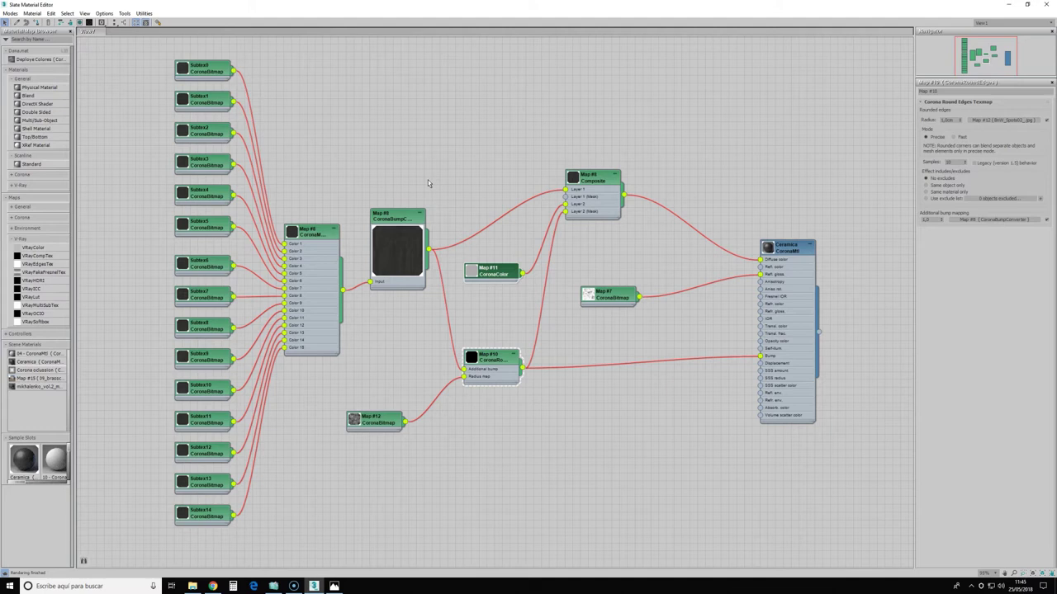
pyautogui.scroll(-1, 428, 183)
pyautogui.scroll(-3, 427, 179)
pyautogui.moveTo(462, 187)
pyautogui.mouseDown(button='middle')
pyautogui.moveTo(418, 163)
pyautogui.moveTo(403, 237)
pyautogui.mouseUp(button='middle')
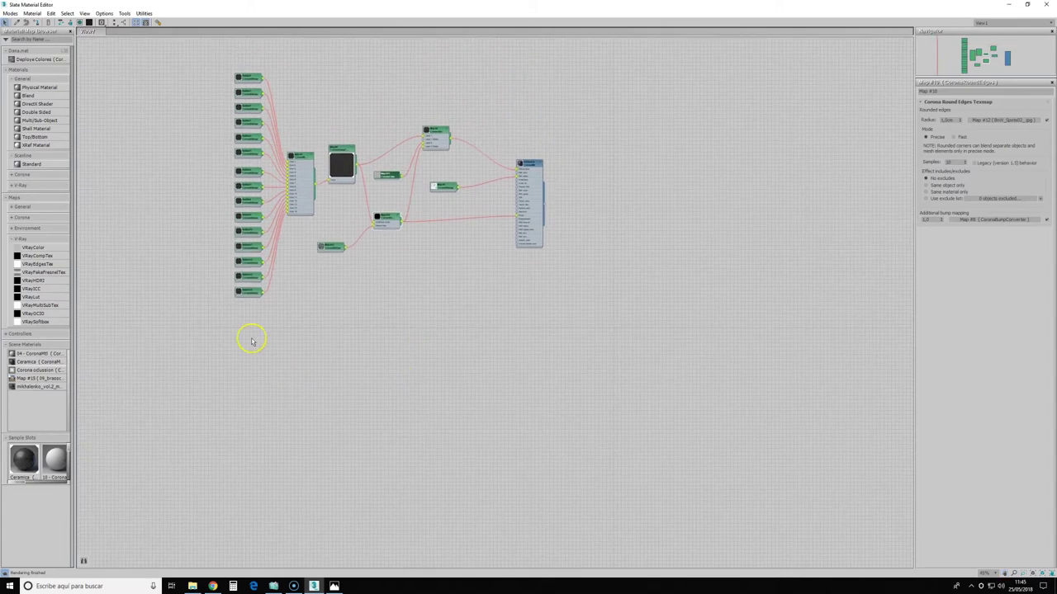
pyautogui.rightClick(496, 350)
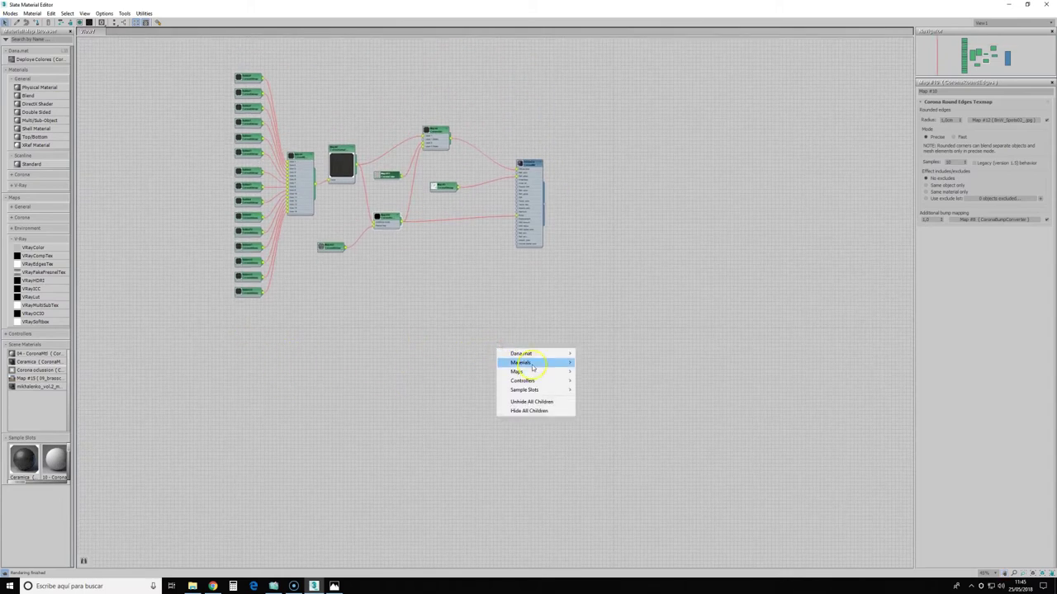
# - Add a new CoronaMtl node from Materials > Corona and move it up
pyautogui.click(530, 365)
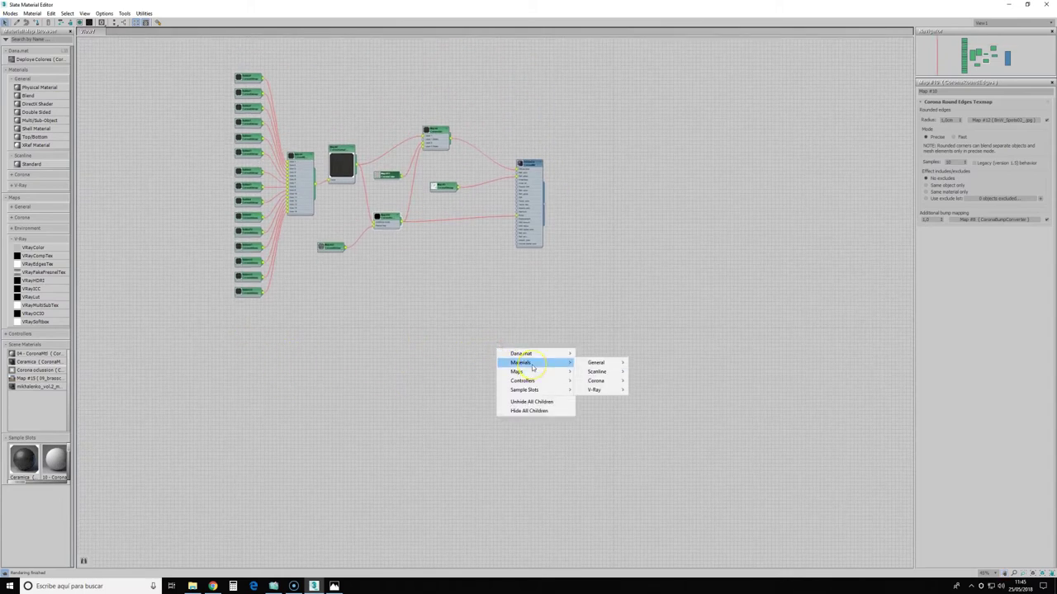
pyautogui.click(596, 380)
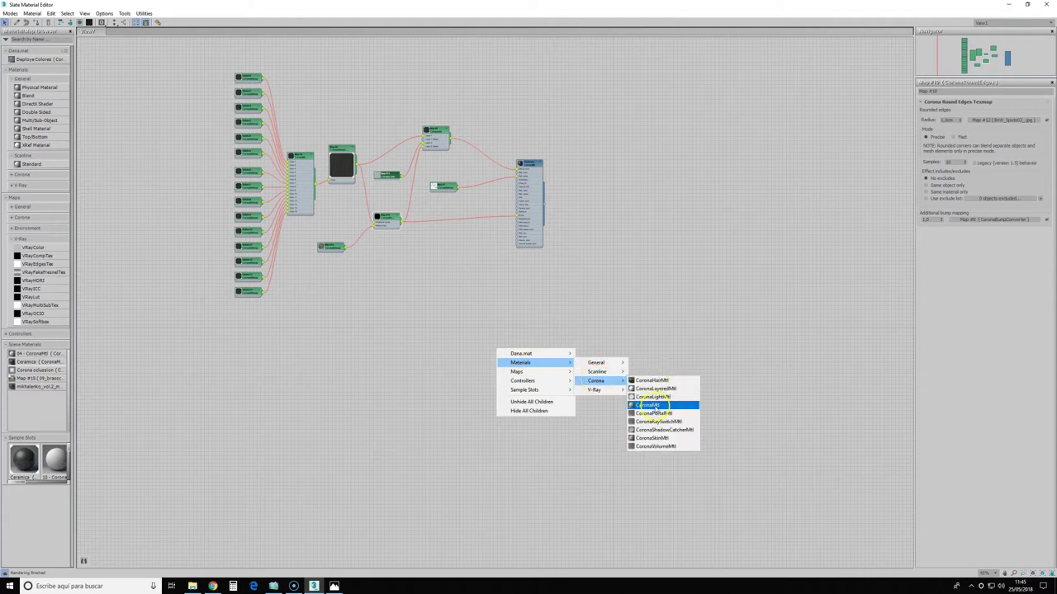
pyautogui.click(651, 405)
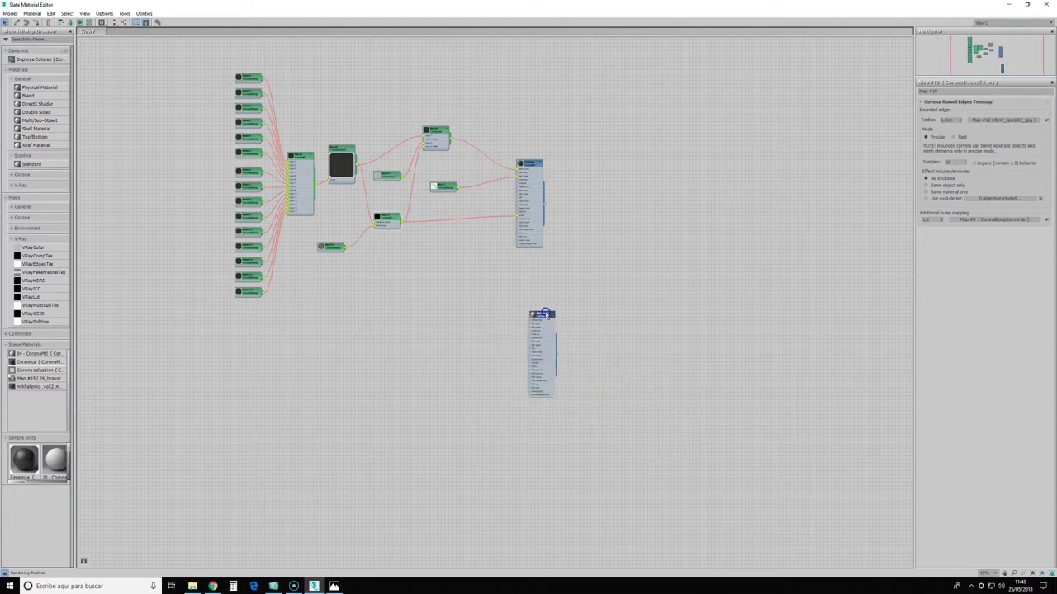
pyautogui.moveTo(502, 347); pyautogui.dragTo(543, 318)
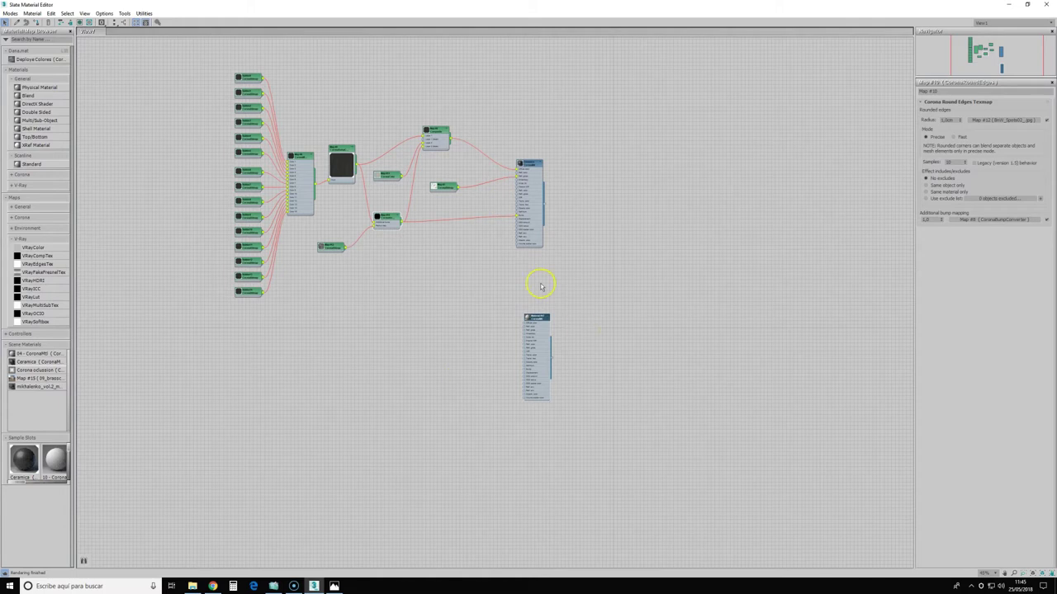
# - Box-select and delete the old ceramic node network
pyautogui.moveTo(565, 172)
pyautogui.mouseDown()
pyautogui.moveTo(89, 124)
pyautogui.moveTo(382, 311)
pyautogui.mouseUp()
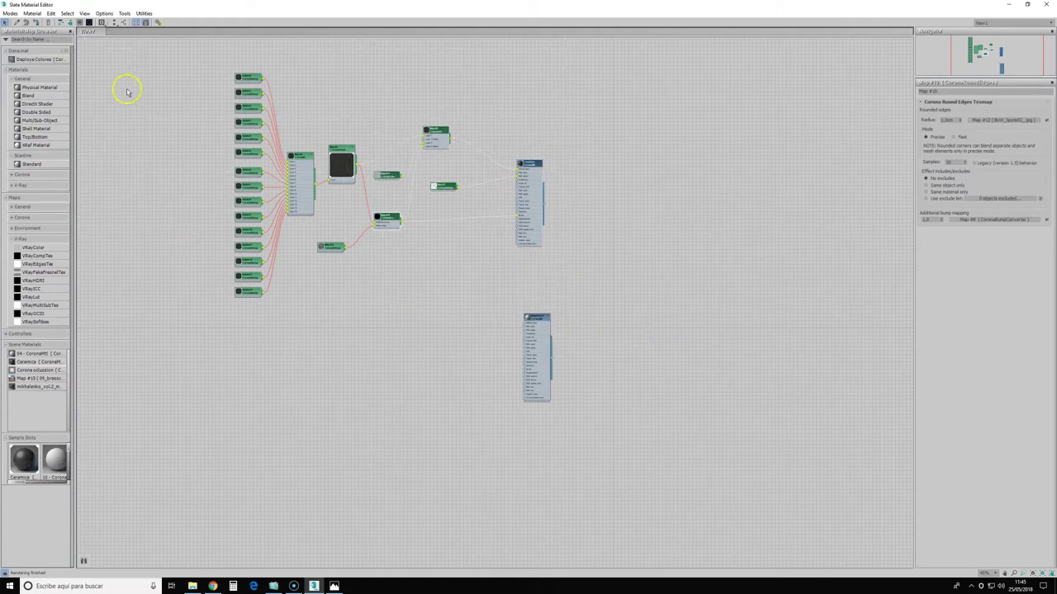
pyautogui.moveTo(160, 54)
pyautogui.mouseDown()
pyautogui.moveTo(549, 289)
pyautogui.moveTo(608, 309)
pyautogui.mouseUp()
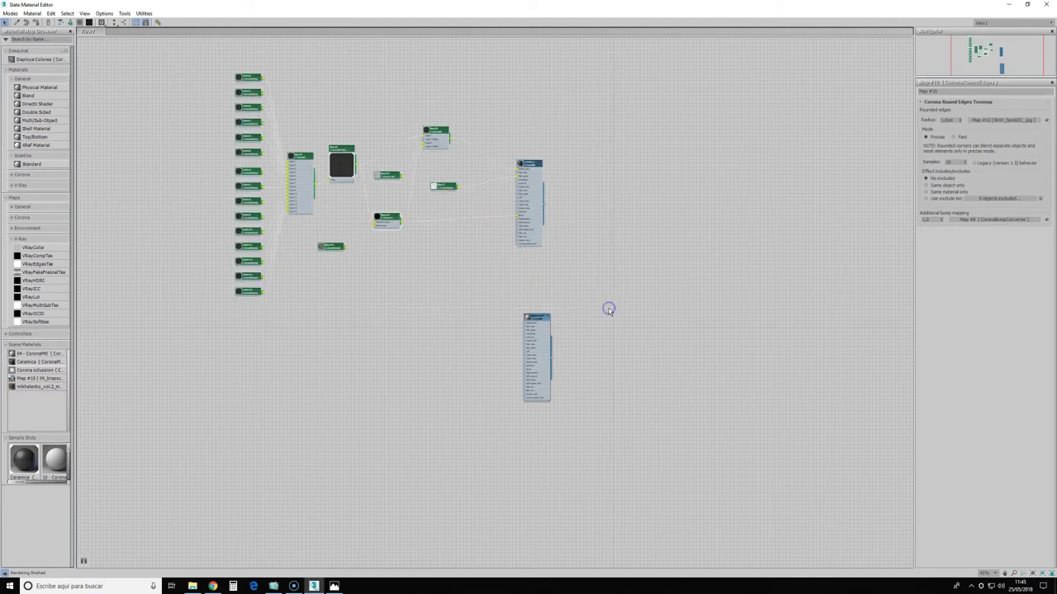
pyautogui.press('Delete')
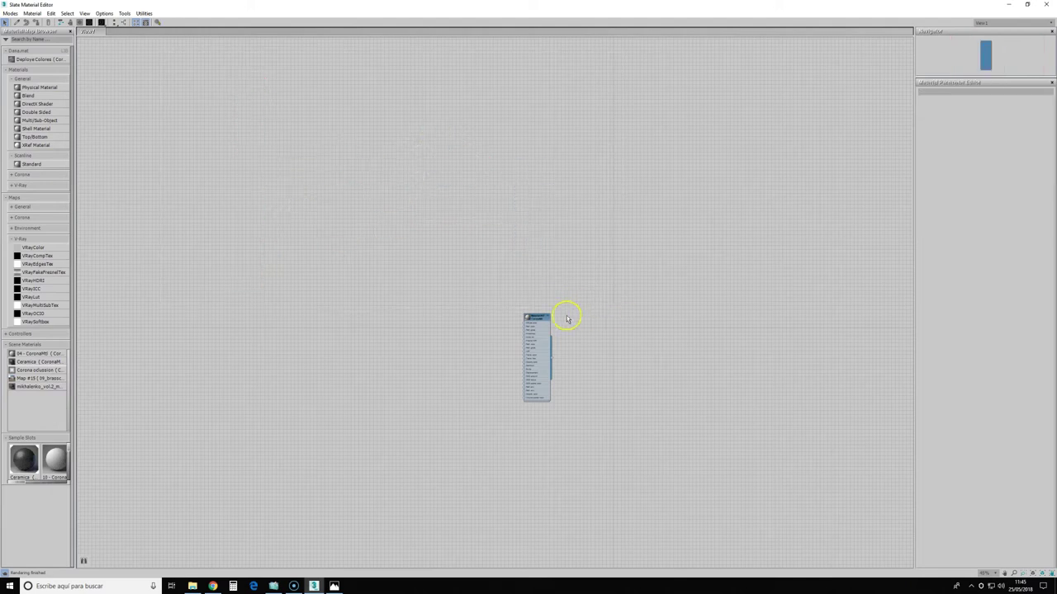
# - Open the new material's parameters and rename it Ceramica
pyautogui.moveTo(537, 319); pyautogui.dragTo(574, 275)
pyautogui.doubleClick(574, 275)
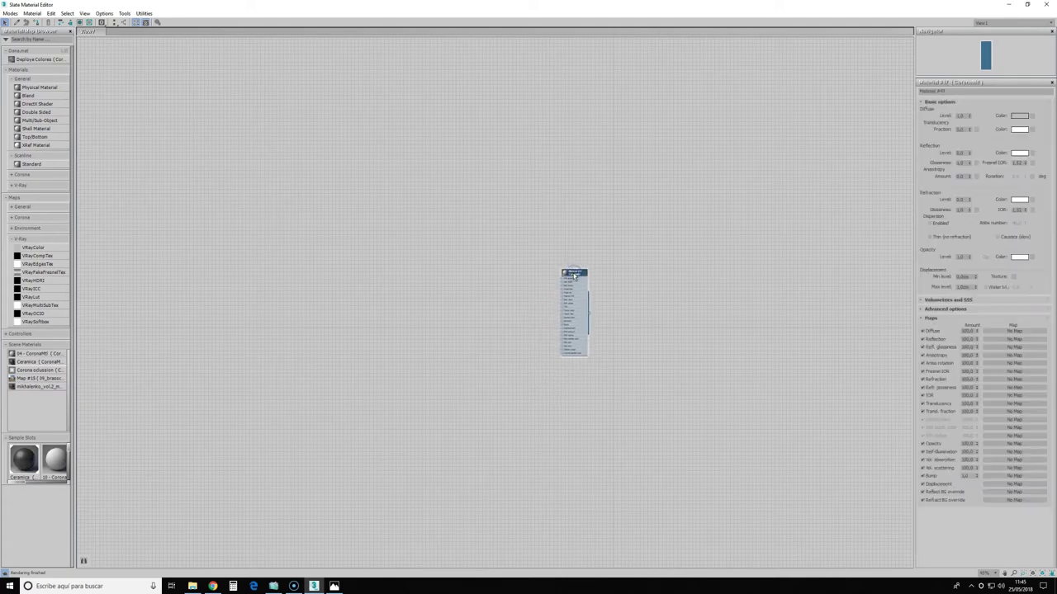
pyautogui.click(945, 88)
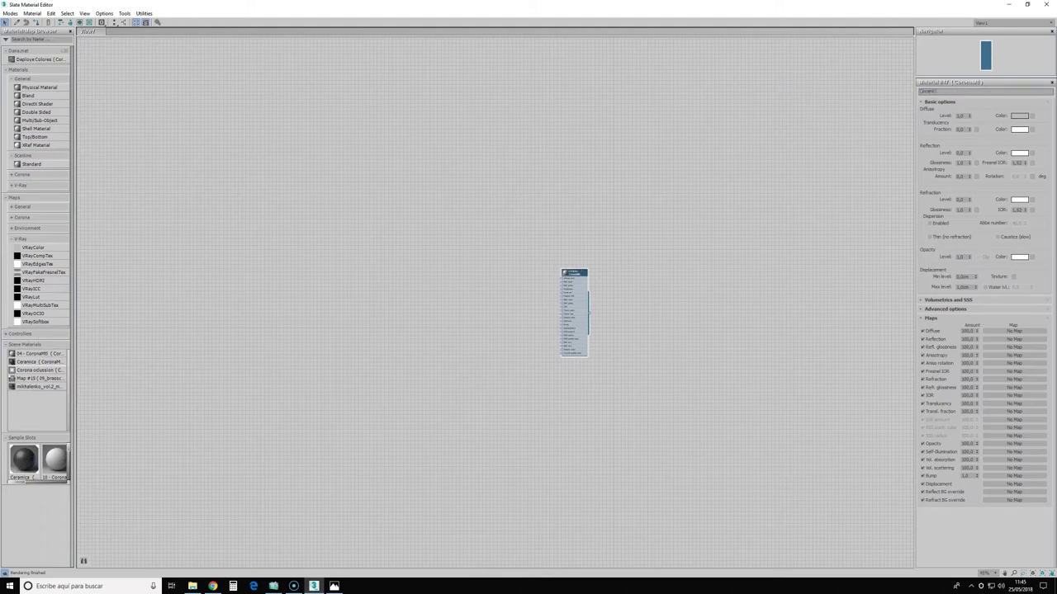
pyautogui.write('Ceramica')
pyautogui.press('Return')
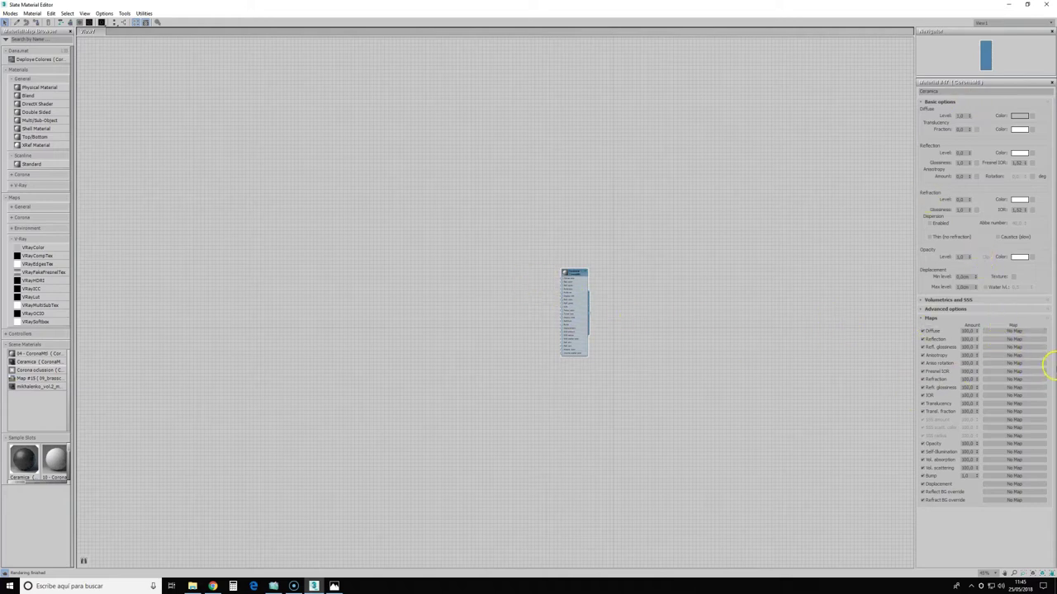
# - Assign a CoronaMultiMap to Ceramica's Diffuse slot and move its node to the left
pyautogui.rightClick(316, 244)
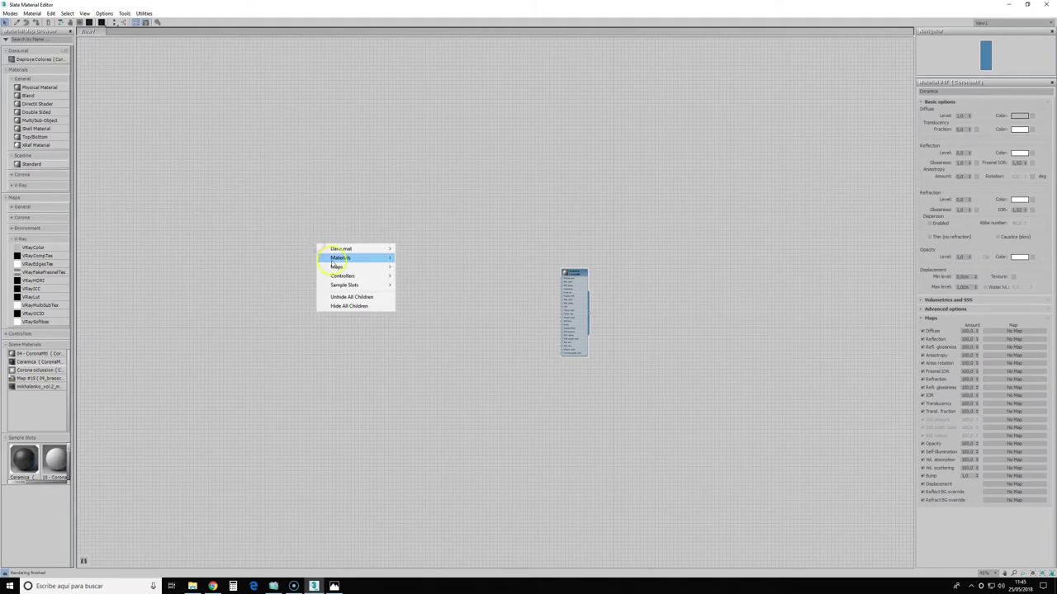
pyautogui.click(334, 268)
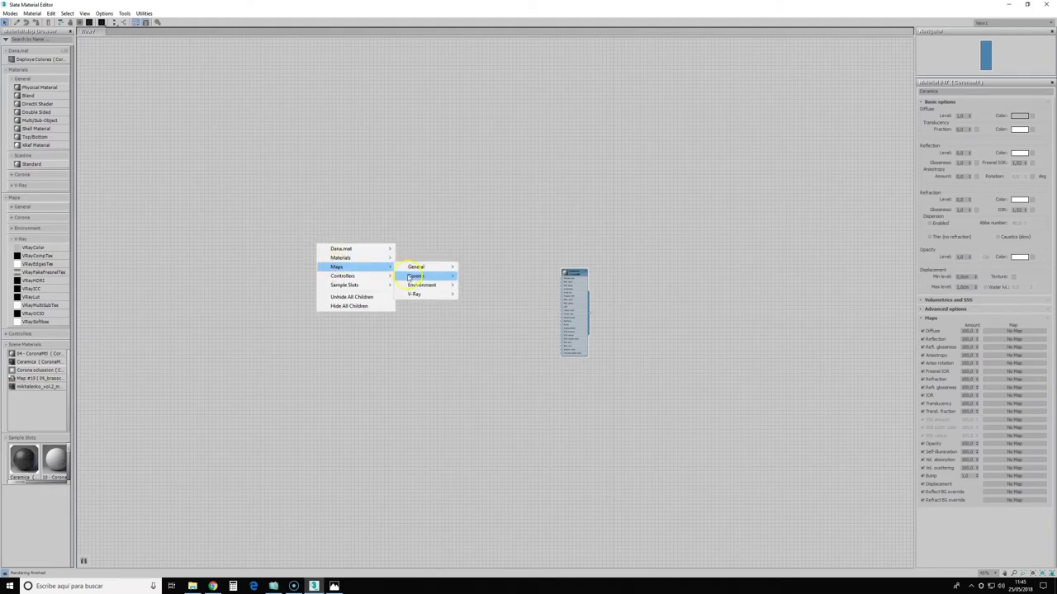
pyautogui.moveTo(416, 275)
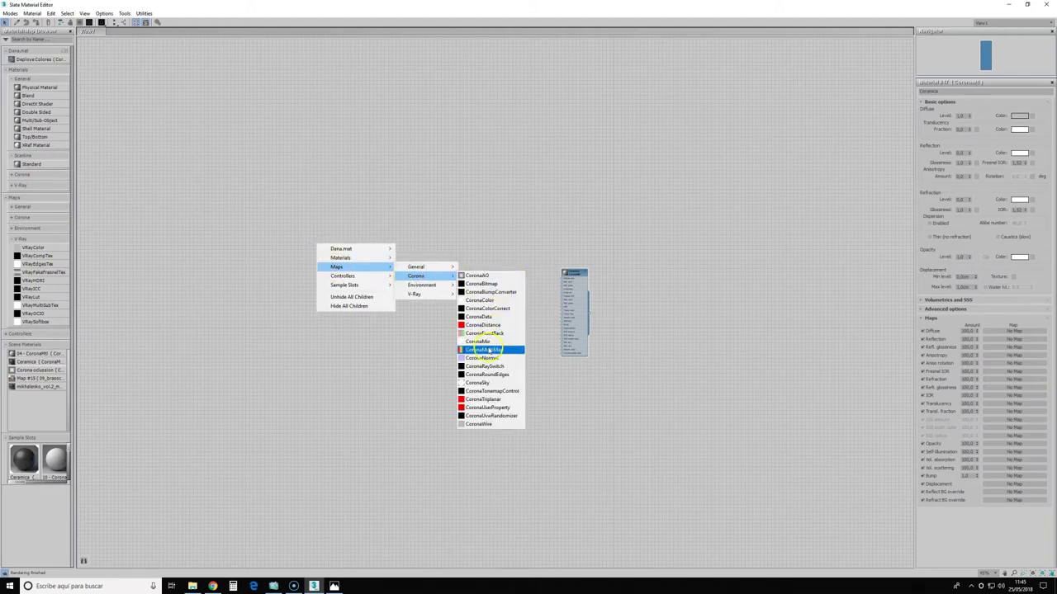
pyautogui.click(644, 256)
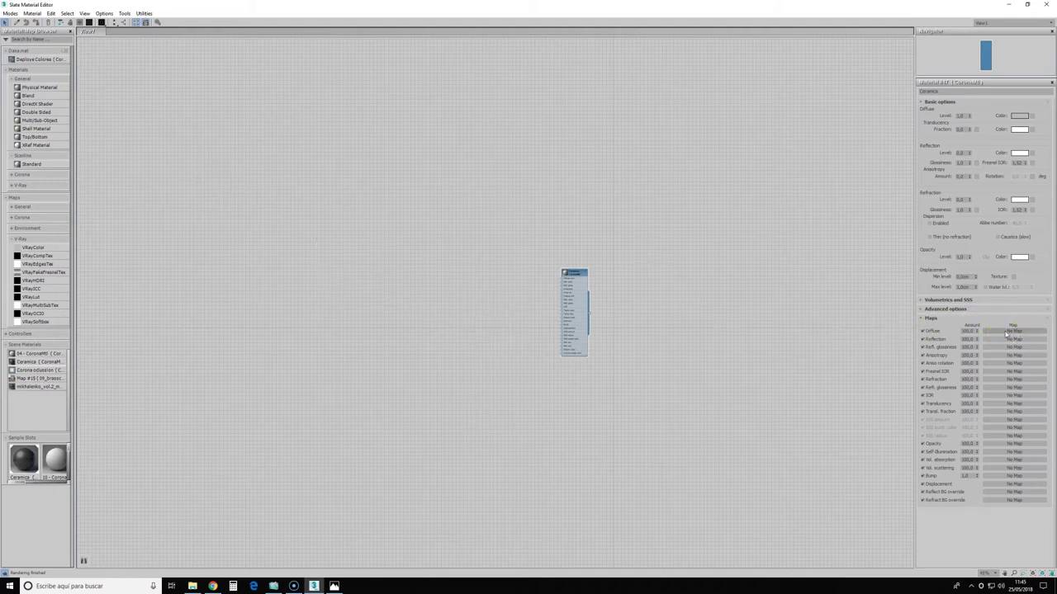
pyautogui.click(1005, 333)
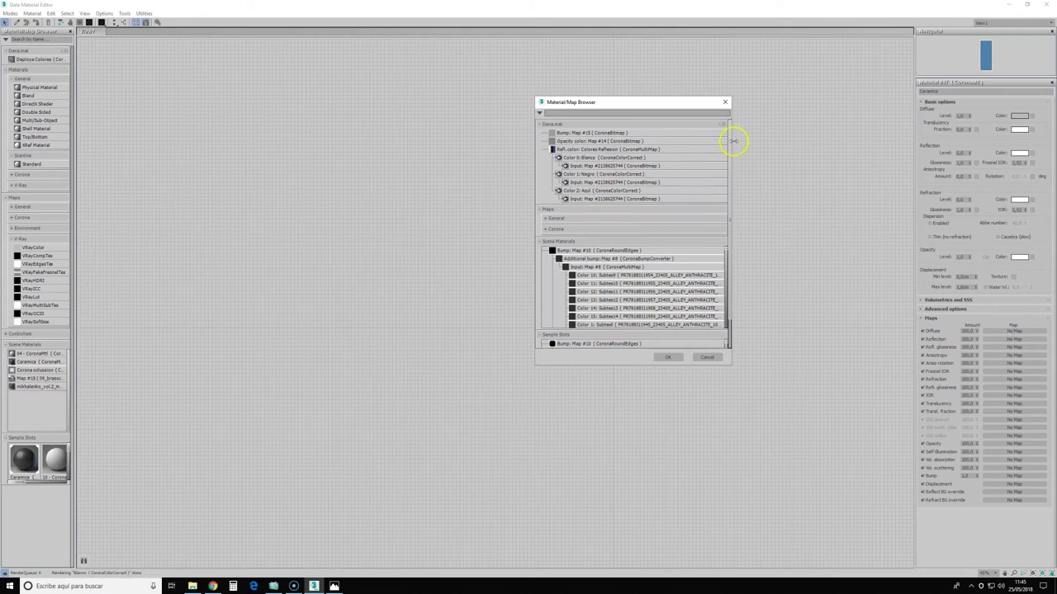
pyautogui.moveTo(676, 108); pyautogui.dragTo(410, 163)
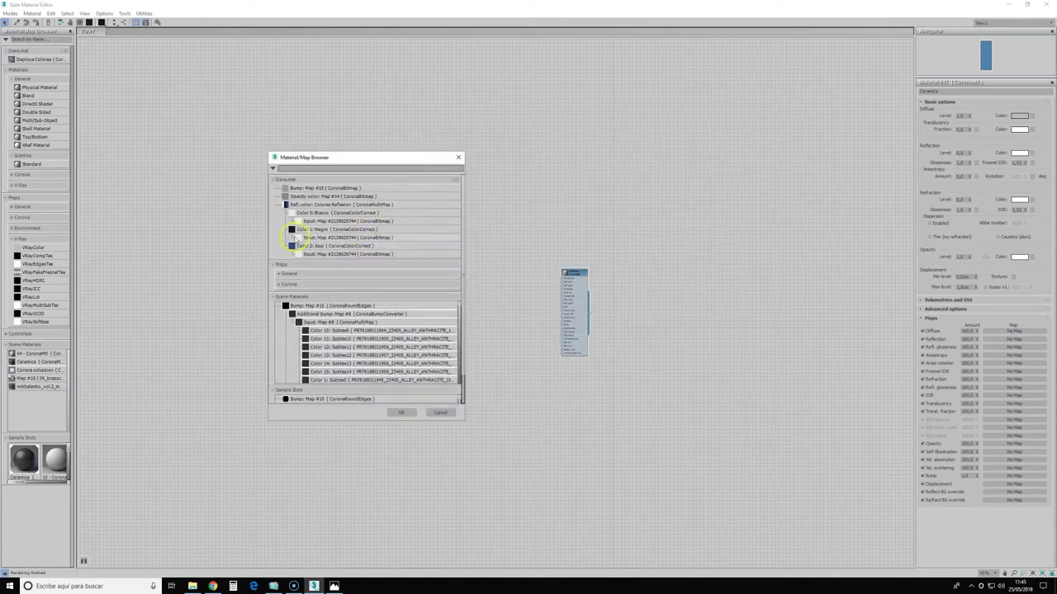
pyautogui.click(283, 285)
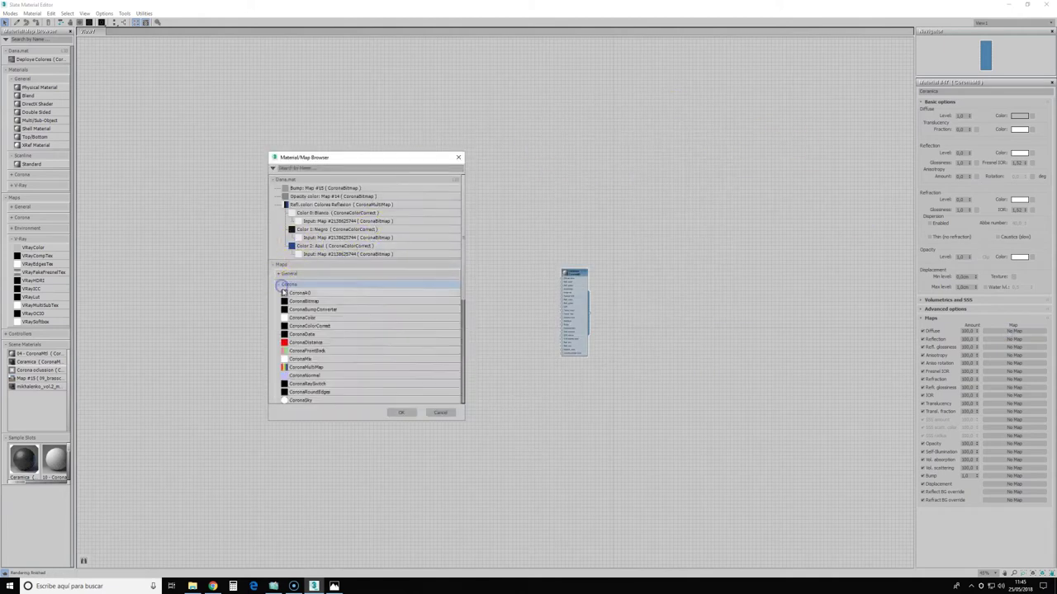
pyautogui.doubleClick(307, 367)
pyautogui.moveTo(525, 285); pyautogui.dragTo(341, 263)
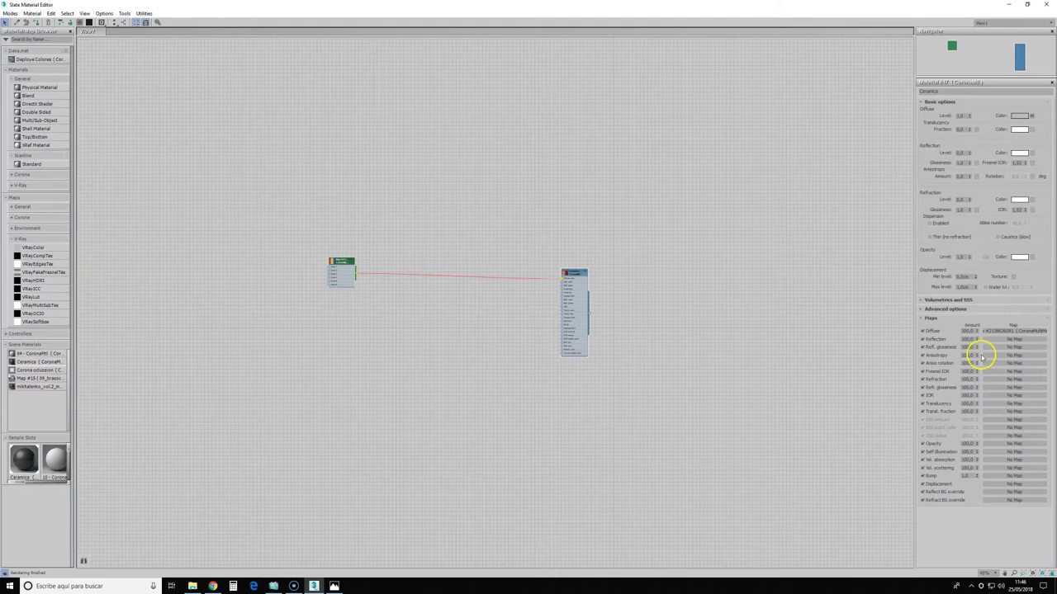
# - Load all 15 ALLEY ANTHRACITE tile PNGs into the CoronaMultiMap at once
pyautogui.click(1013, 330)
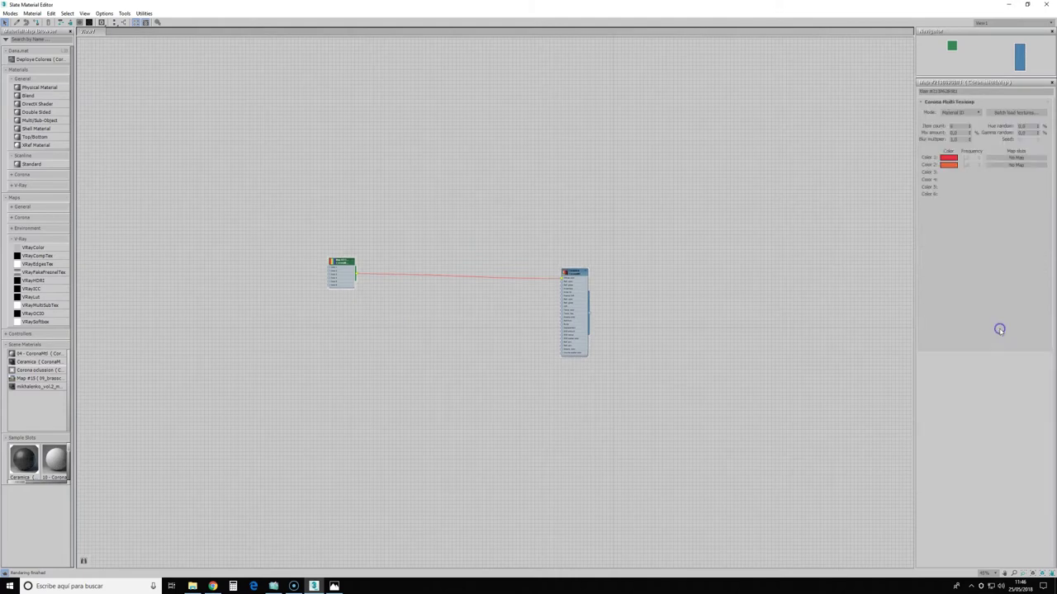
pyautogui.click(1017, 113)
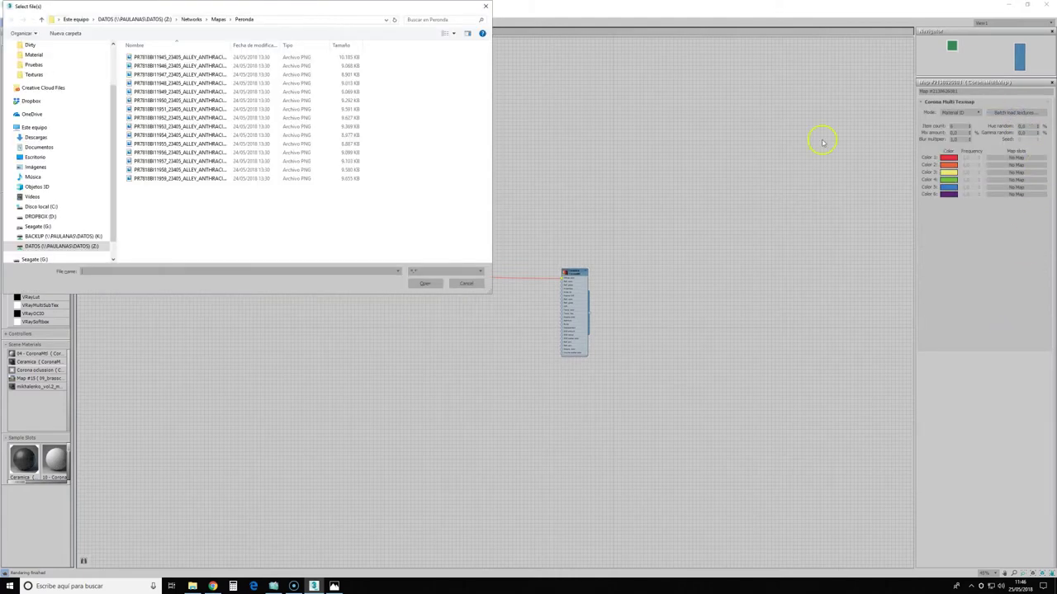
pyautogui.click(208, 56)
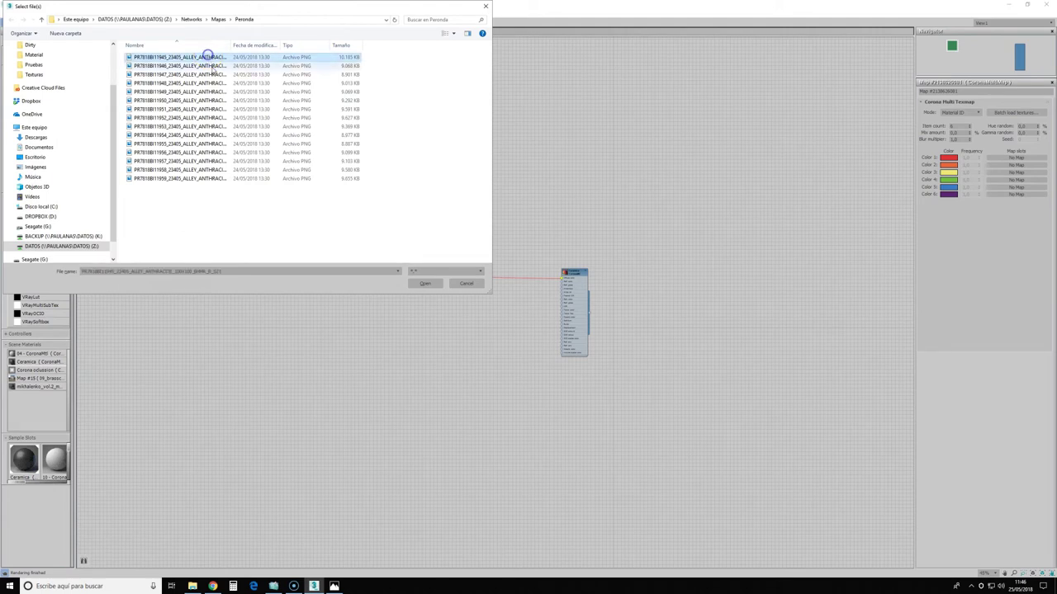
pyautogui.keyDown('shift'); pyautogui.click(213, 178); pyautogui.keyUp('shift')
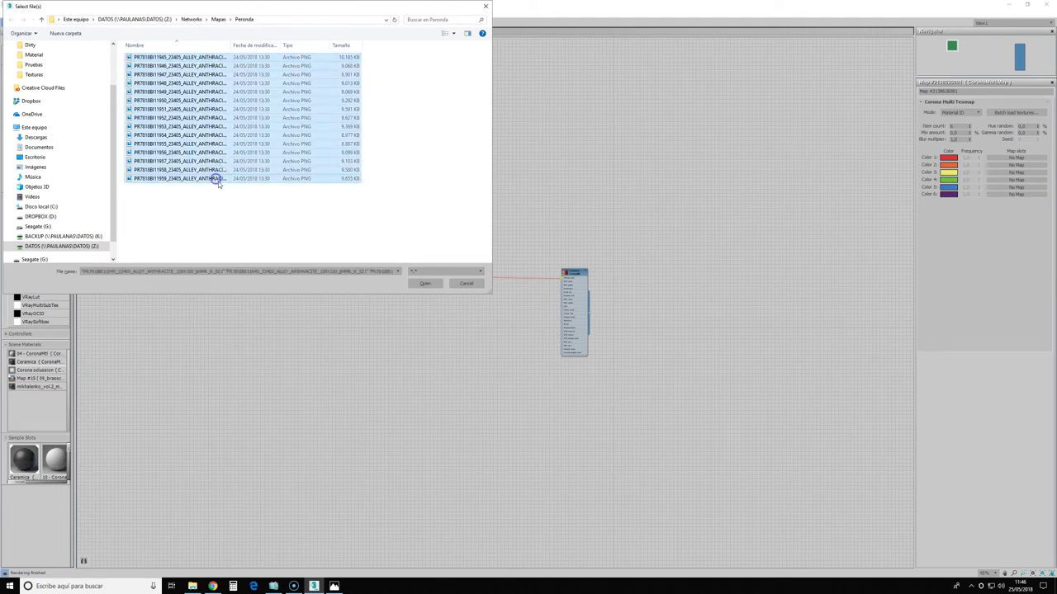
pyautogui.click(423, 283)
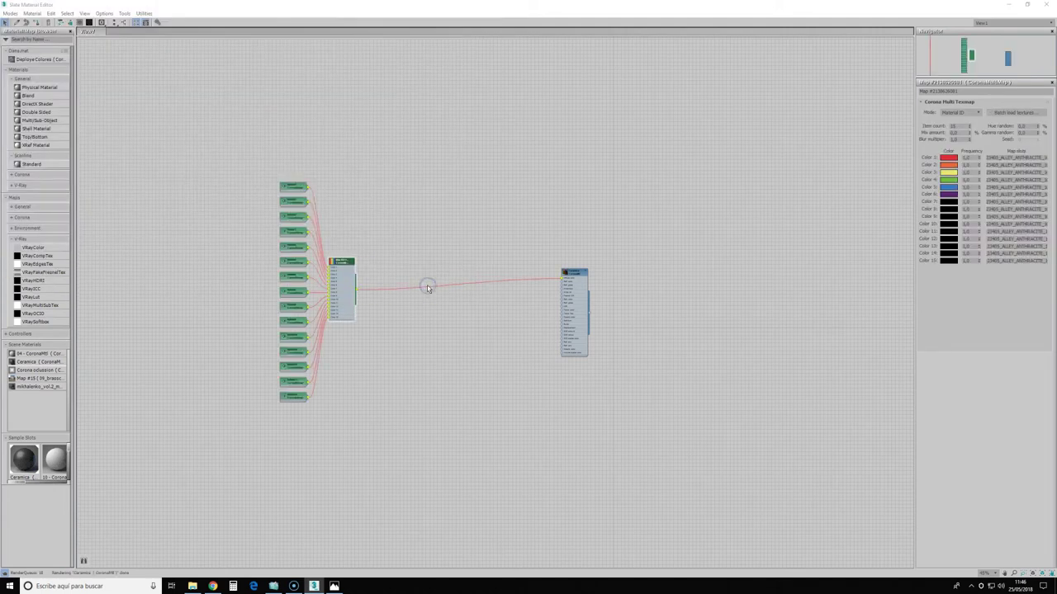
# - Rearrange the multi-texture and CoronaMtl nodes to tidy the network
pyautogui.click(341, 263)
pyautogui.moveTo(341, 263); pyautogui.dragTo(360, 257)
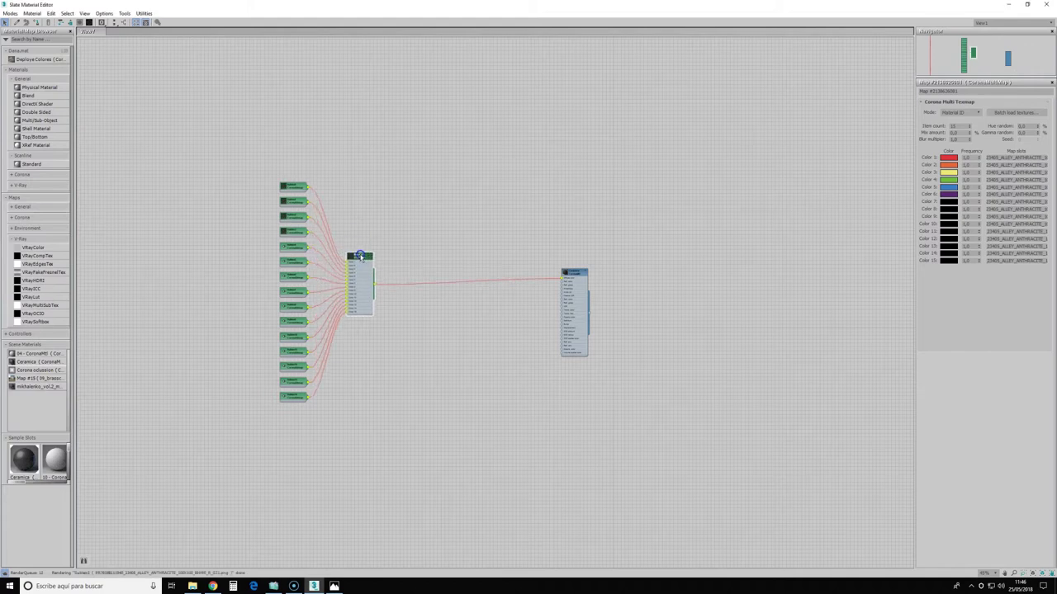
pyautogui.moveTo(358, 255); pyautogui.dragTo(363, 254)
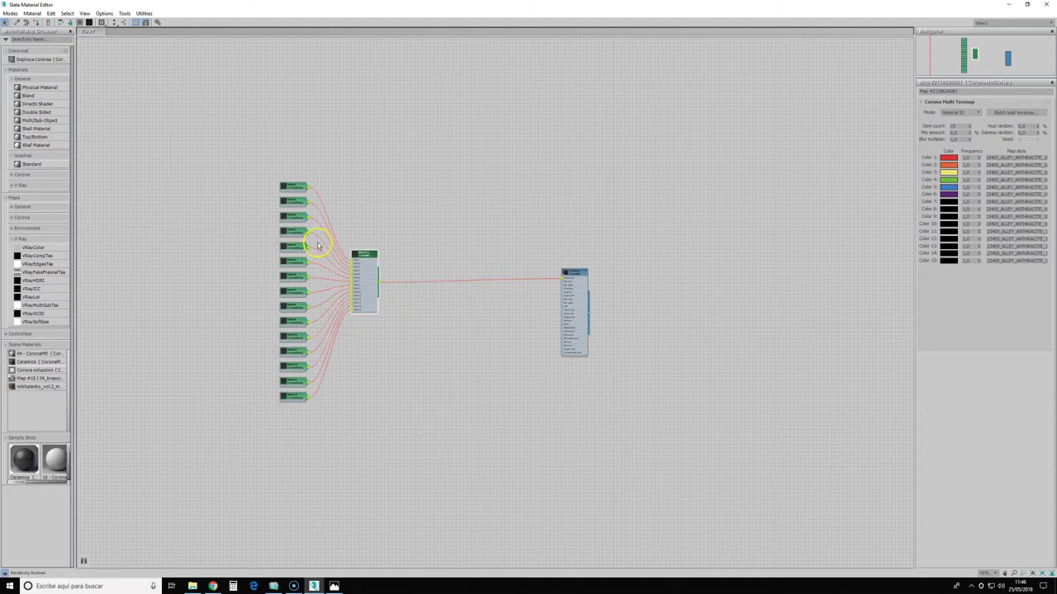
pyautogui.moveTo(360, 253); pyautogui.dragTo(371, 253)
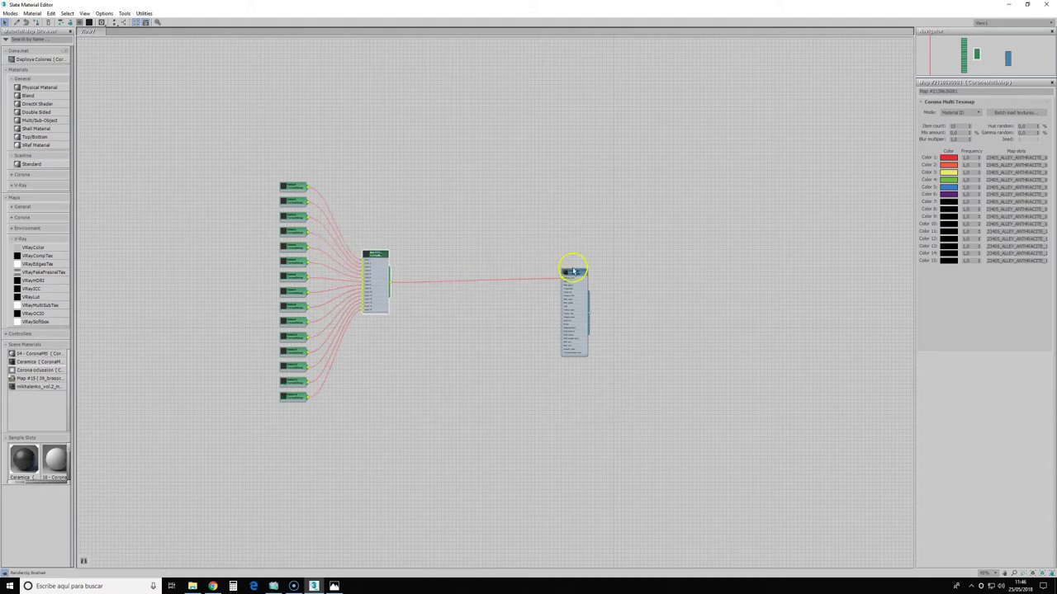
pyautogui.moveTo(568, 273); pyautogui.dragTo(494, 261)
pyautogui.scroll(2, 421, 277)
pyautogui.scroll(-2, 423, 276)
# - Put the Ceramica material to the scene and check the anthracite tiles in the interactive render
pyautogui.click(1026, 5)
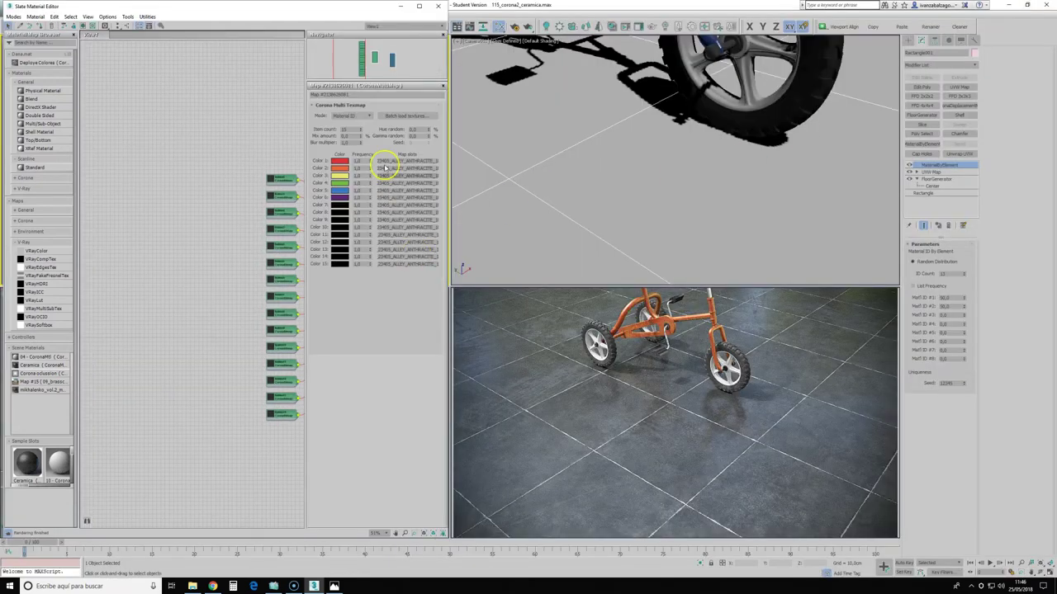
pyautogui.scroll(-2, 126, 273)
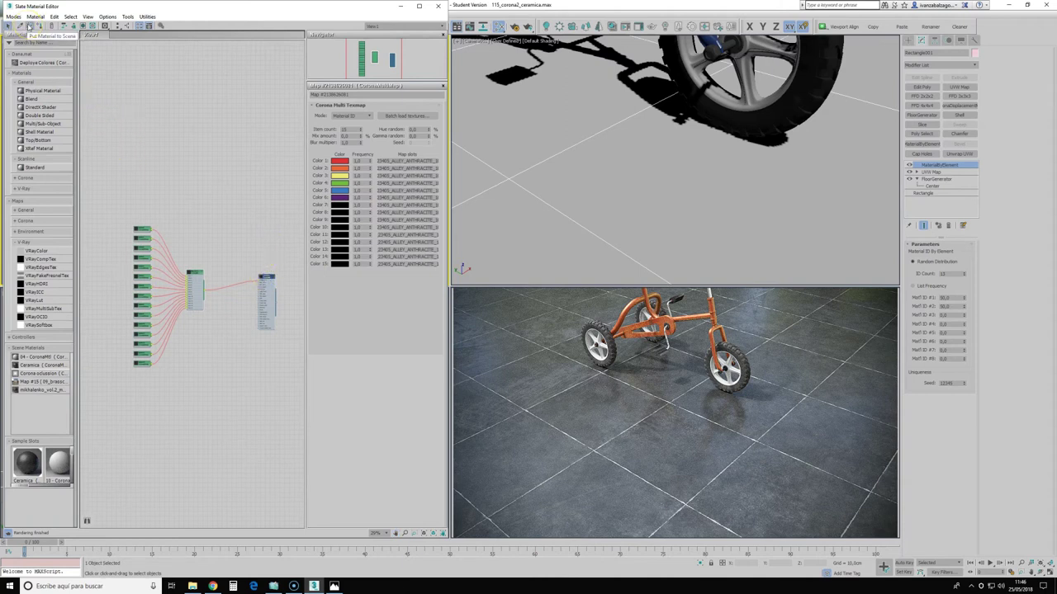
pyautogui.click(28, 26)
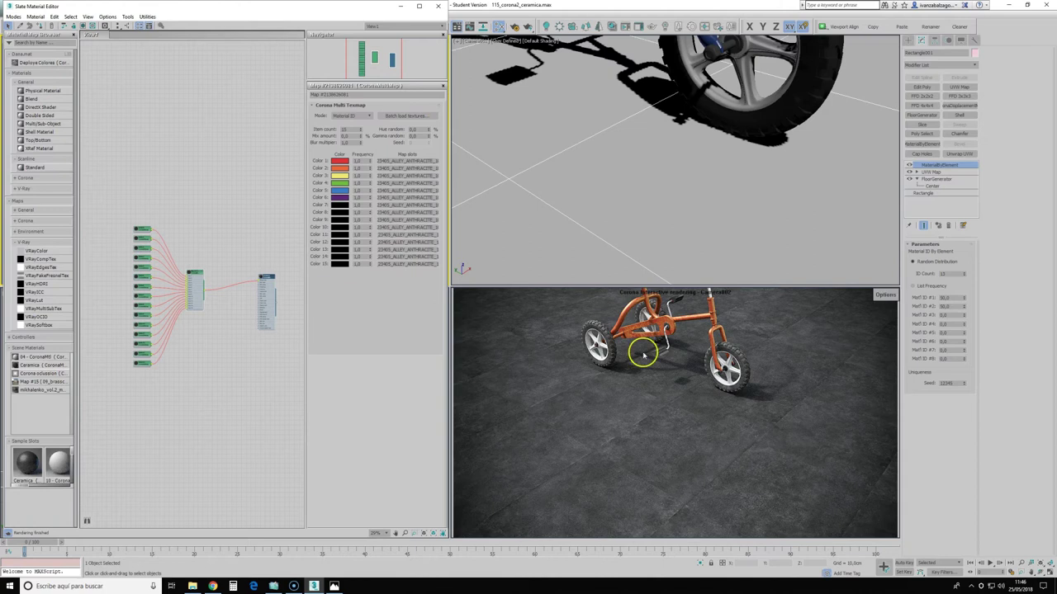
pyautogui.moveTo(624, 446)
pyautogui.click(510, 426)
pyautogui.click(236, 314)
pyautogui.scroll(2, 234, 320)
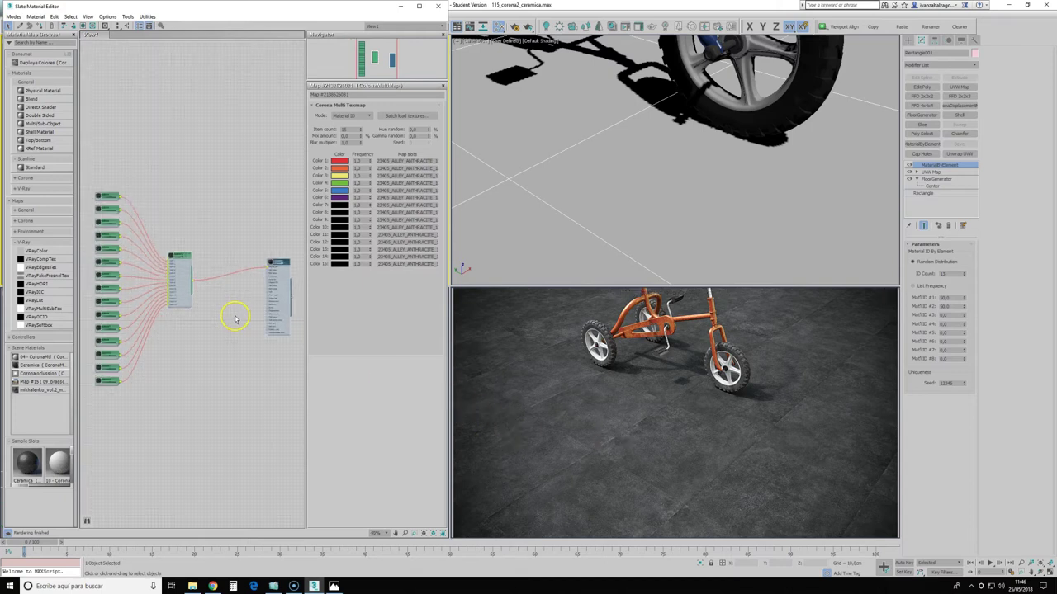
pyautogui.scroll(-2, 233, 321)
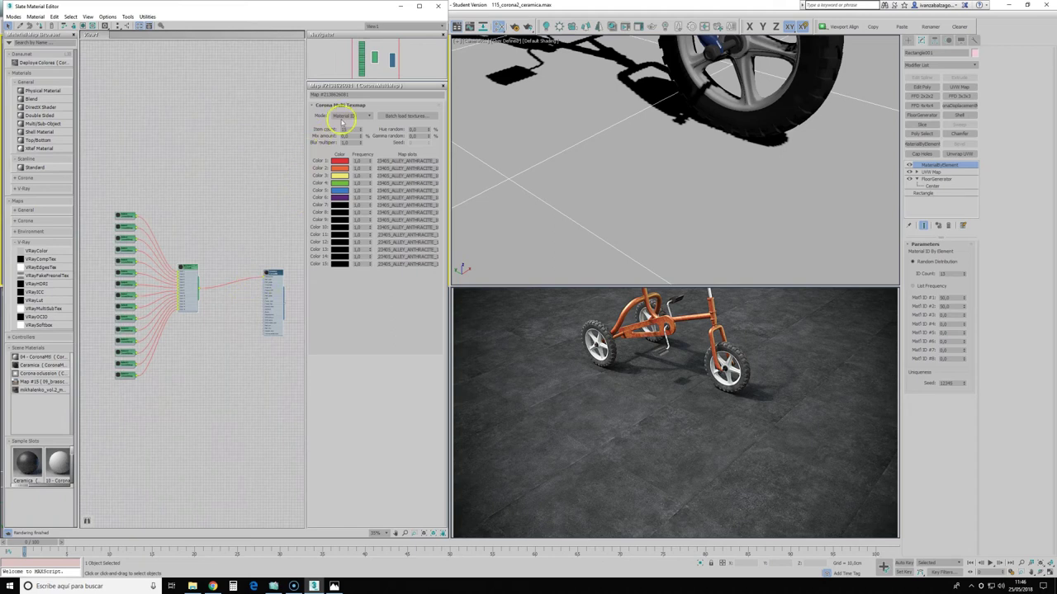
# - Raise the Ceramica material's reflection level and set its reflection glossiness to 0.71
pyautogui.doubleClick(274, 276)
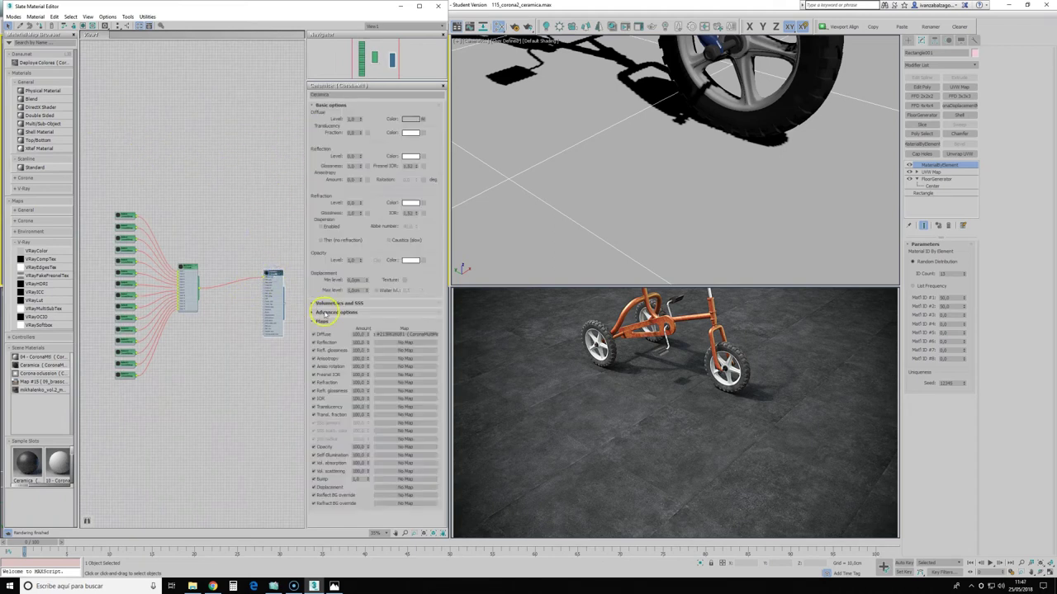
pyautogui.moveTo(361, 156); pyautogui.dragTo(360, 80)
pyautogui.moveTo(366, 175); pyautogui.dragTo(360, 166)
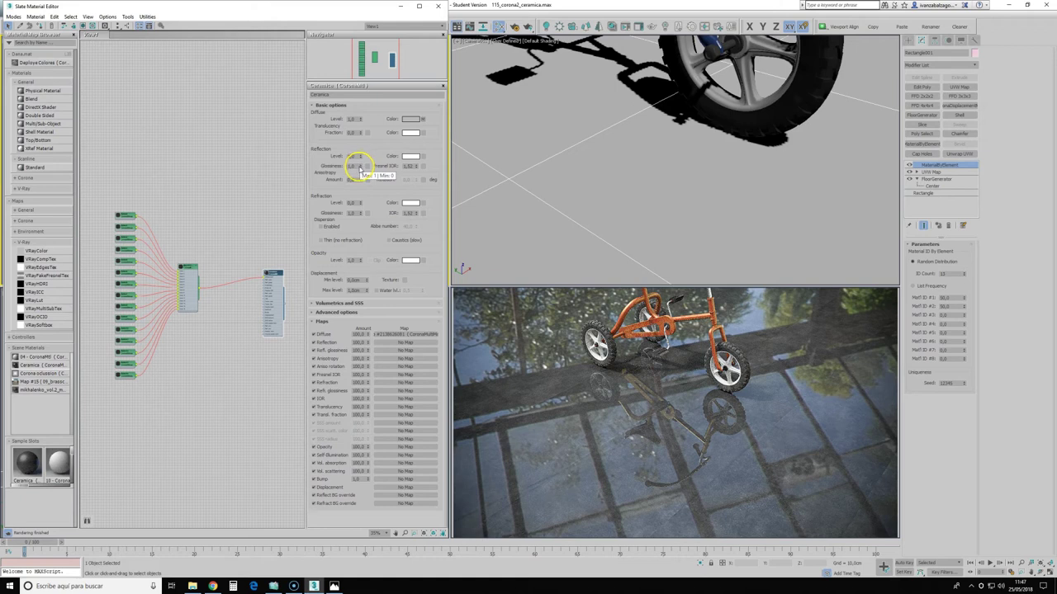
pyautogui.moveTo(360, 169); pyautogui.dragTo(360, 174)
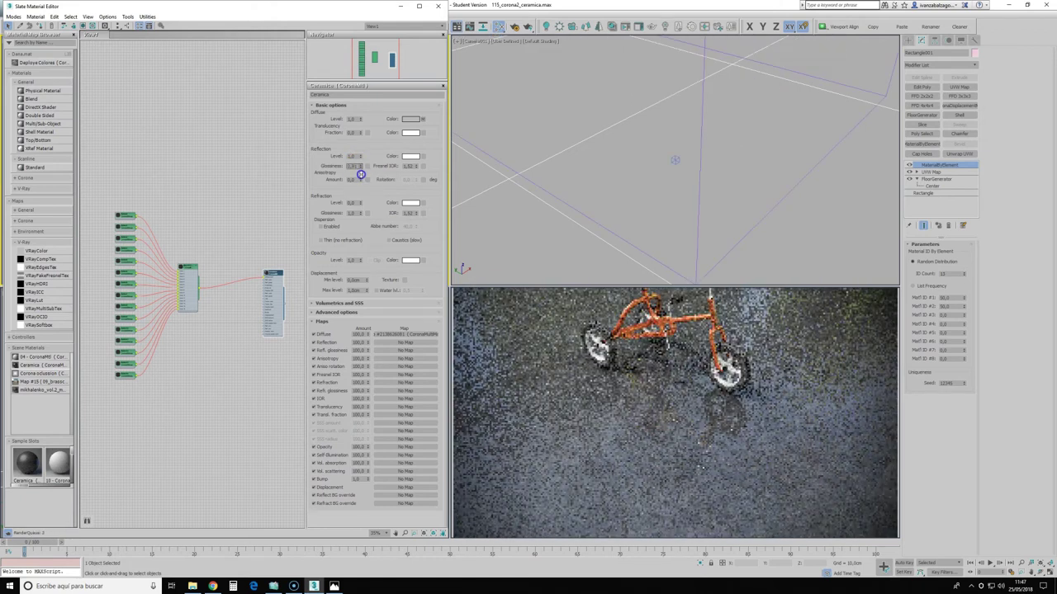
pyautogui.click(361, 157)
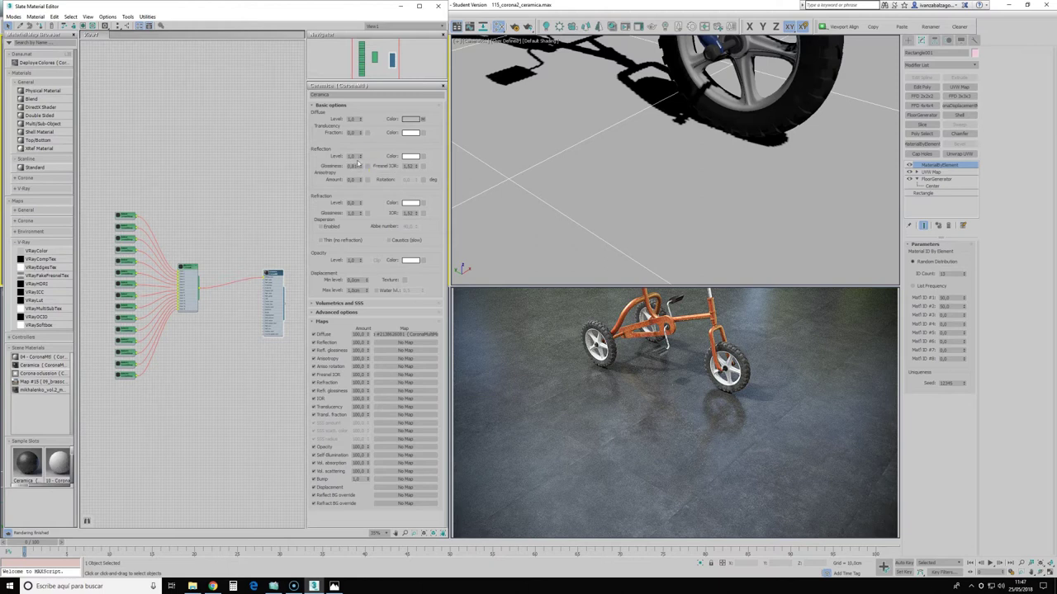
pyautogui.click(357, 166)
pyautogui.moveTo(361, 167); pyautogui.dragTo(355, 165)
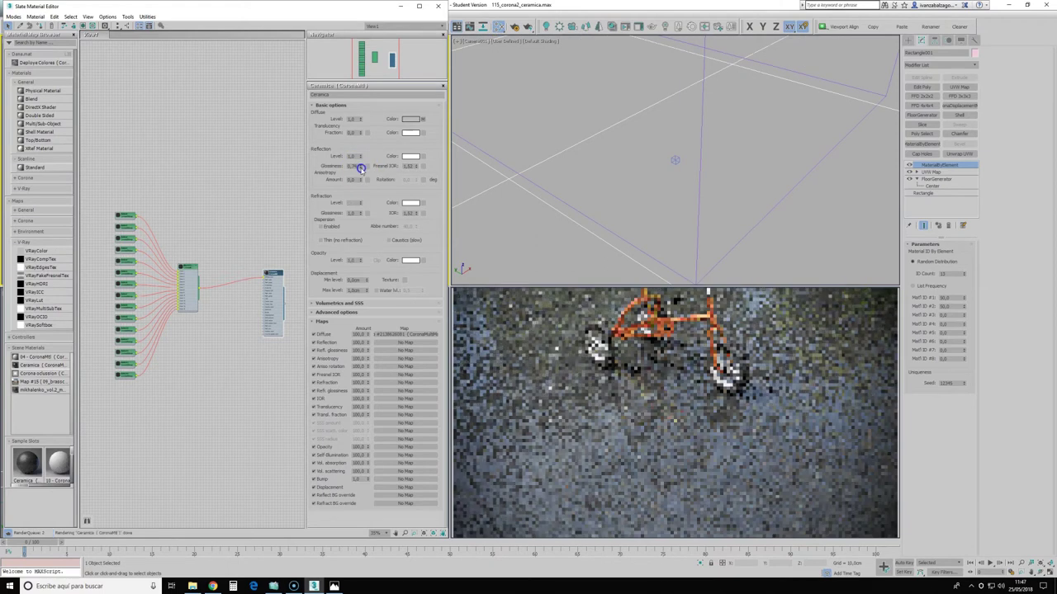
pyautogui.moveTo(675, 296)
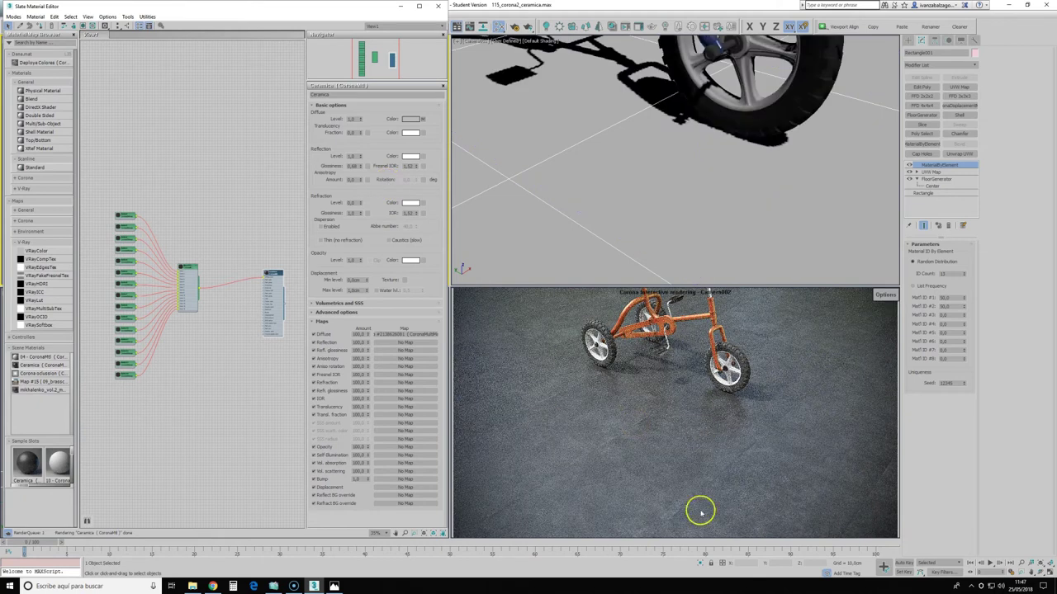
pyautogui.moveTo(359, 166); pyautogui.dragTo(359, 163)
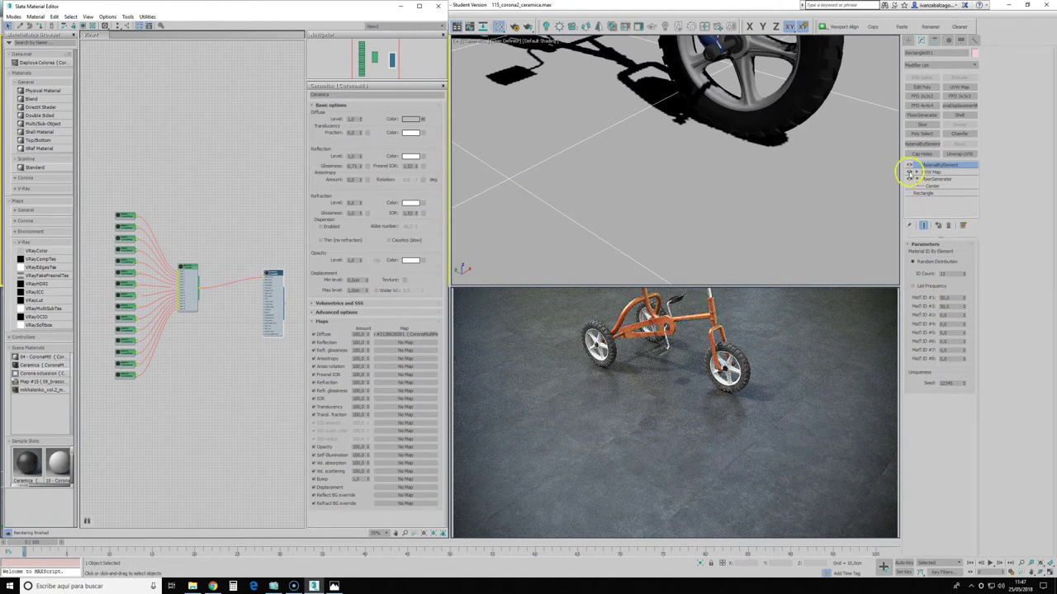
# - Load grungemap_12 from Networks\Mapas\Dirty as a CoronaBitmap in the reflection glossiness slot
pyautogui.click(390, 353)
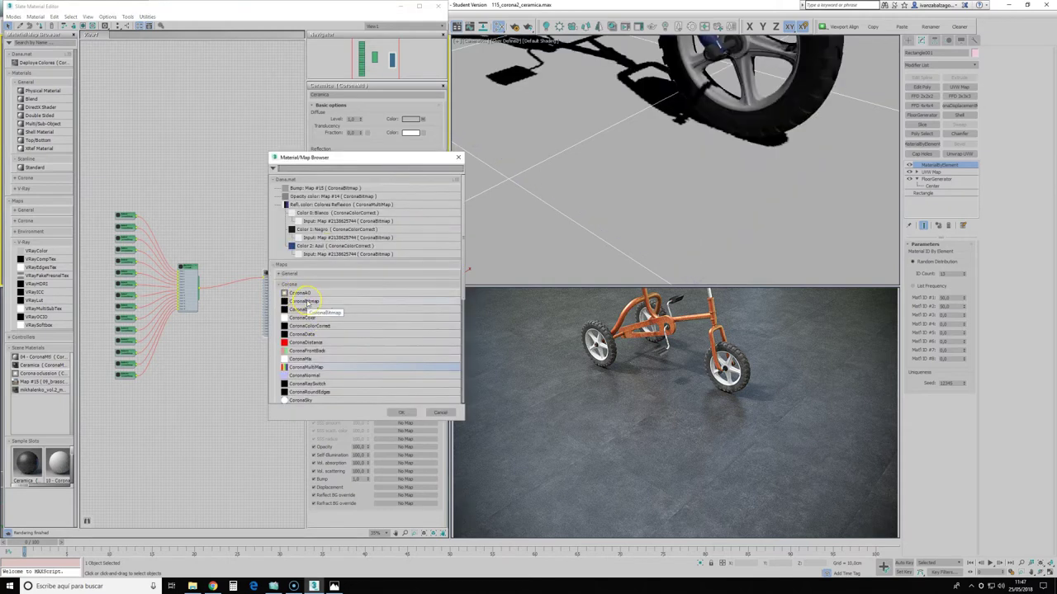
pyautogui.doubleClick(307, 302)
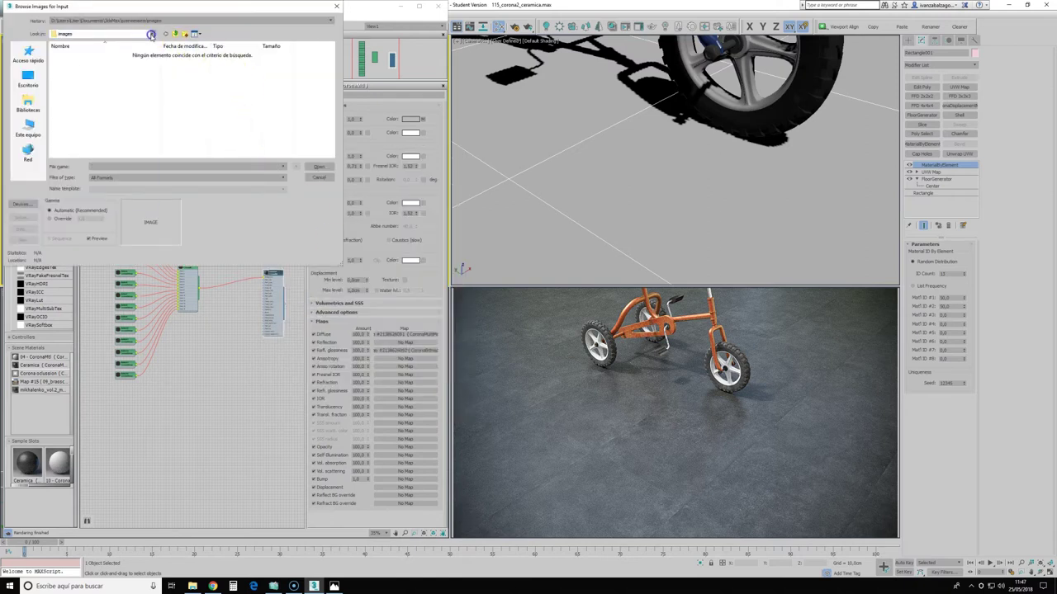
pyautogui.click(153, 35)
pyautogui.click(92, 201)
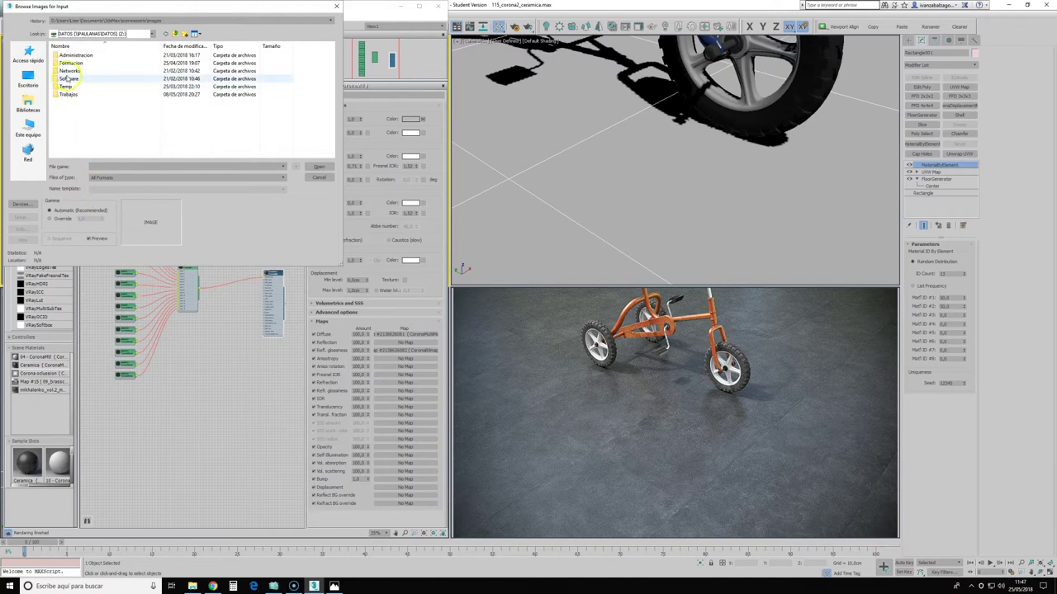
pyautogui.doubleClick(69, 71)
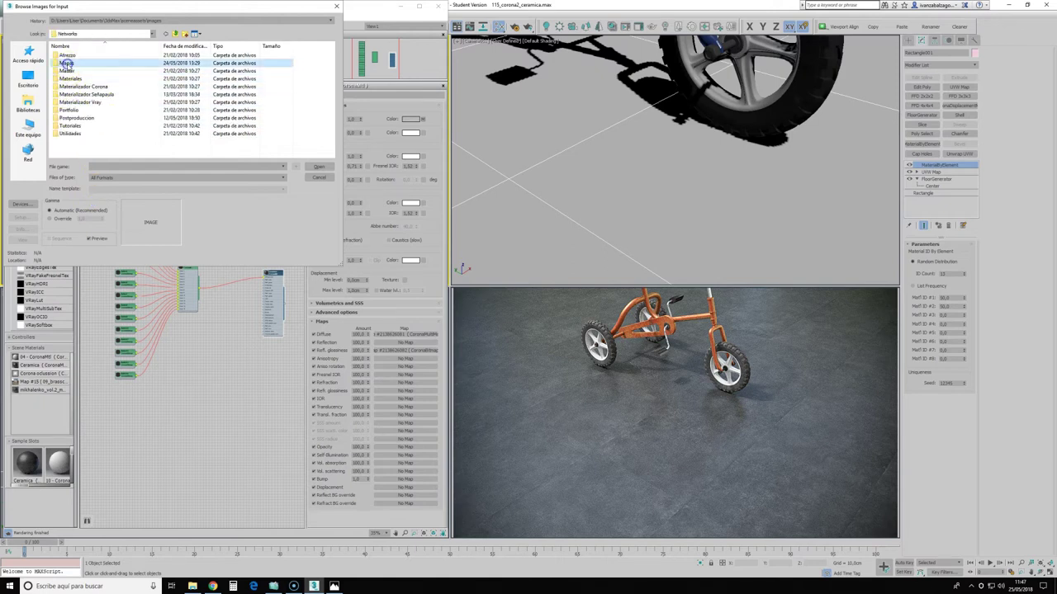
pyautogui.doubleClick(66, 62)
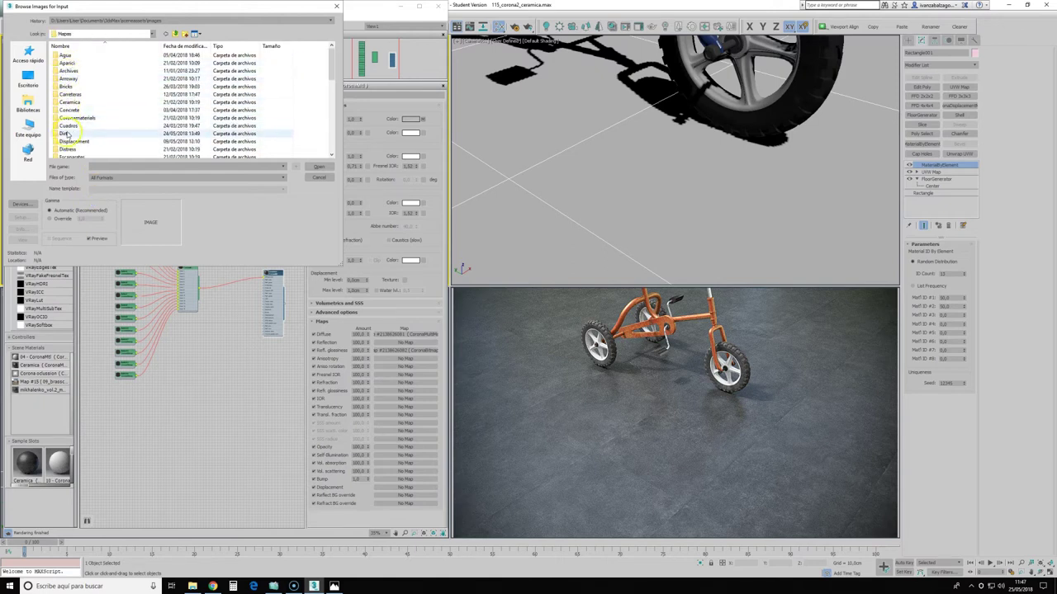
pyautogui.doubleClick(66, 133)
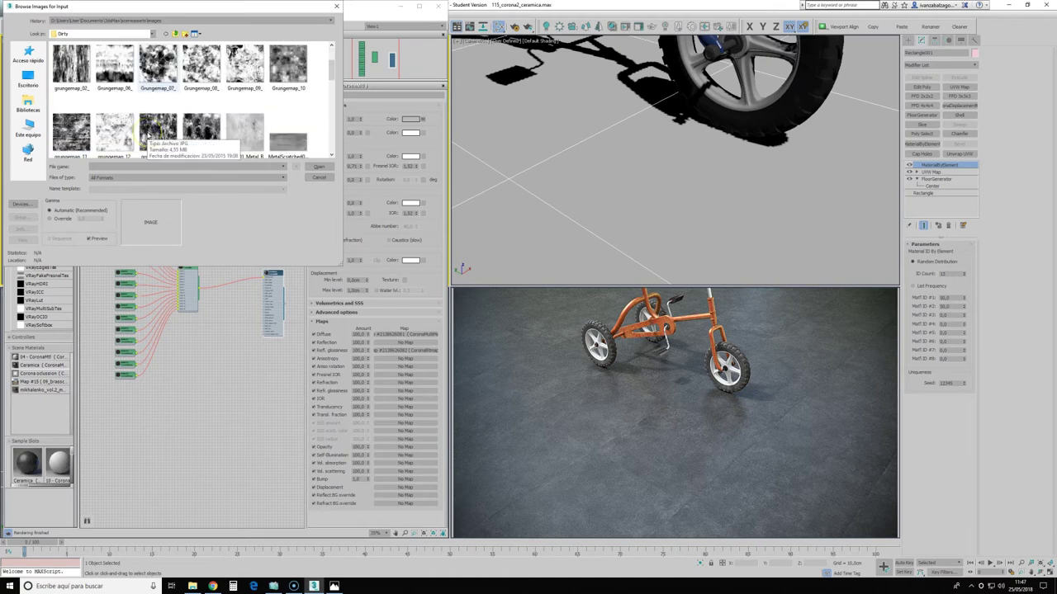
pyautogui.click(114, 132)
pyautogui.click(313, 168)
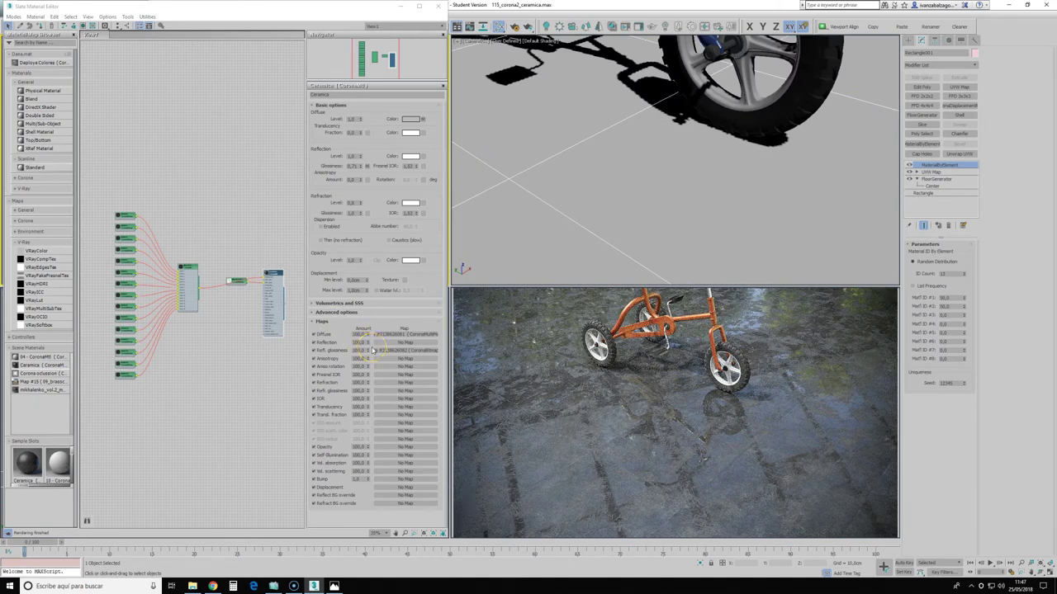
pyautogui.moveTo(372, 351); pyautogui.dragTo(397, 353)
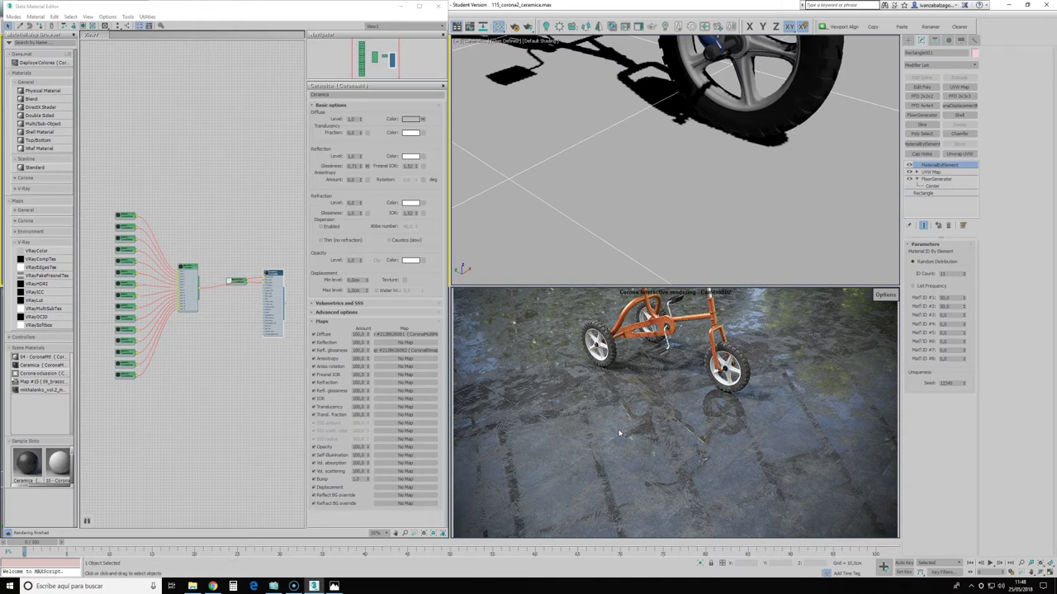
# - Check the floor's UVW Map modifier, review the grungemap bitmap settings, and tweak Ceramica's values
pyautogui.click(934, 173)
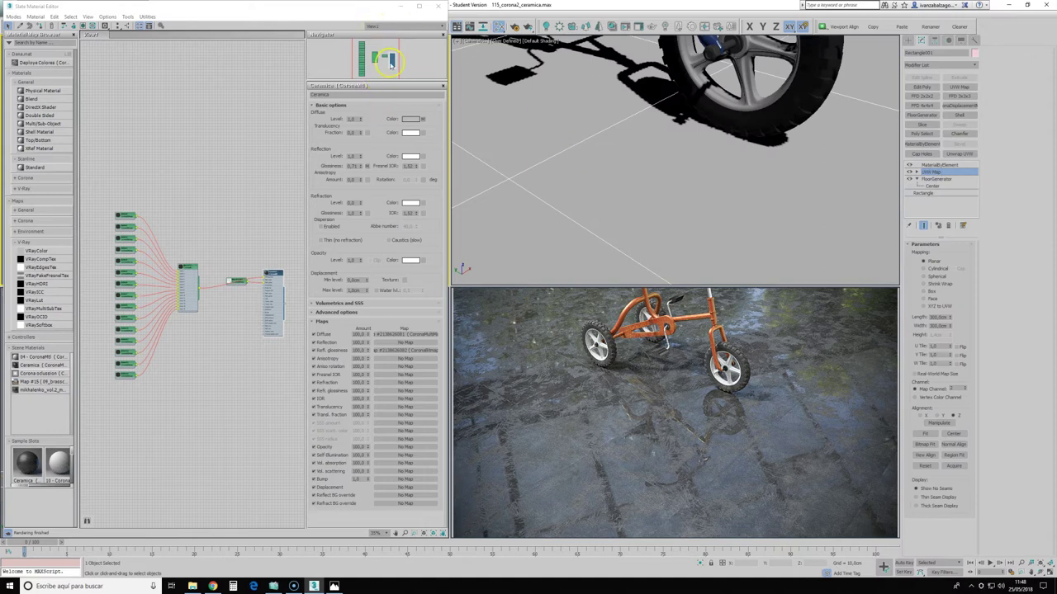
pyautogui.click(397, 8)
pyautogui.scroll(5, 214, 216)
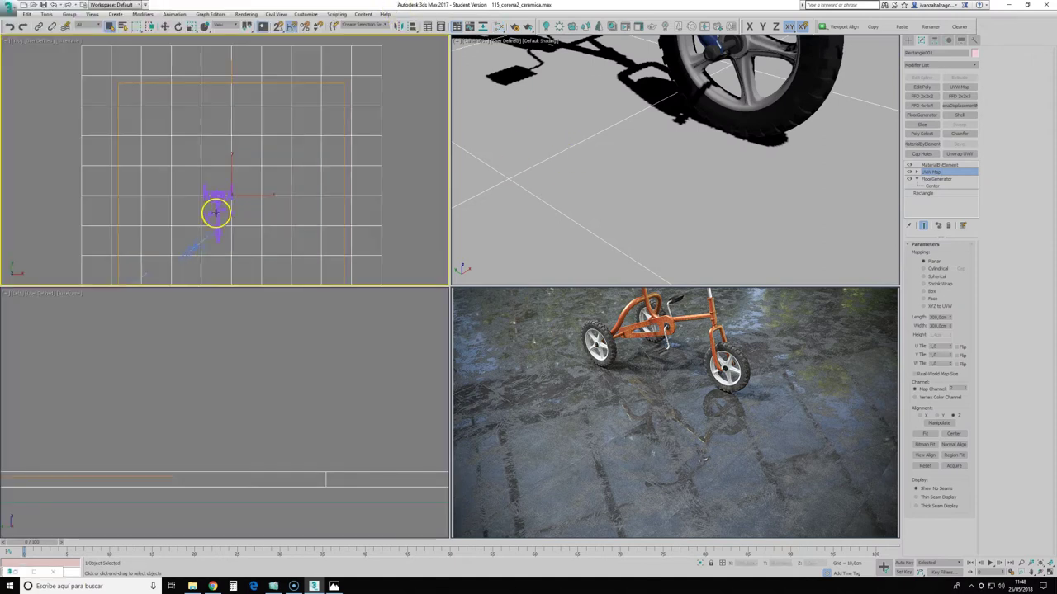
pyautogui.scroll(-3, 213, 214)
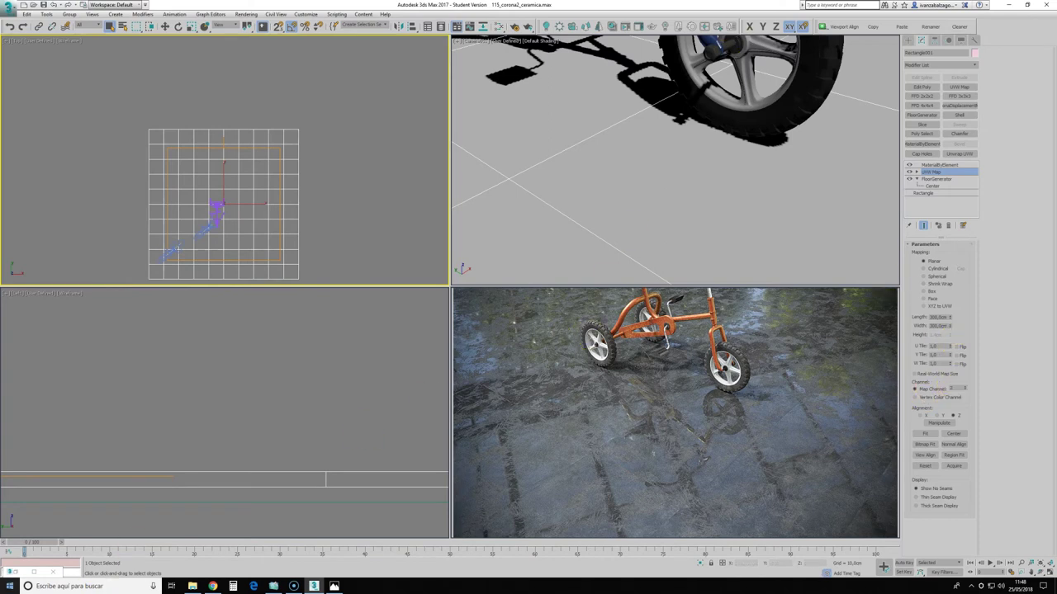
pyautogui.doubleClick(10, 571)
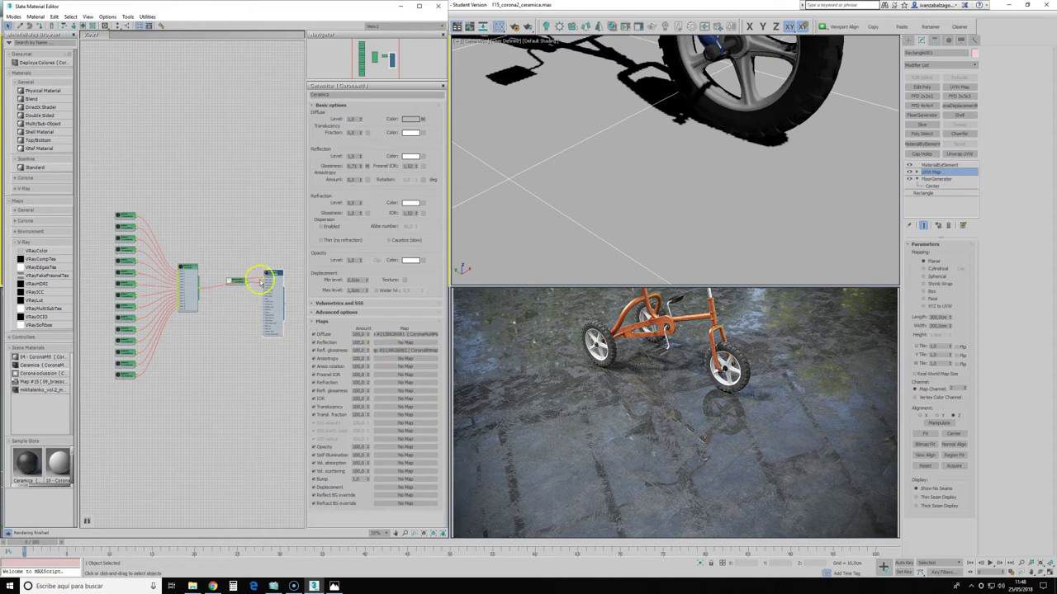
pyautogui.moveTo(244, 287); pyautogui.dragTo(230, 310)
pyautogui.click(405, 350)
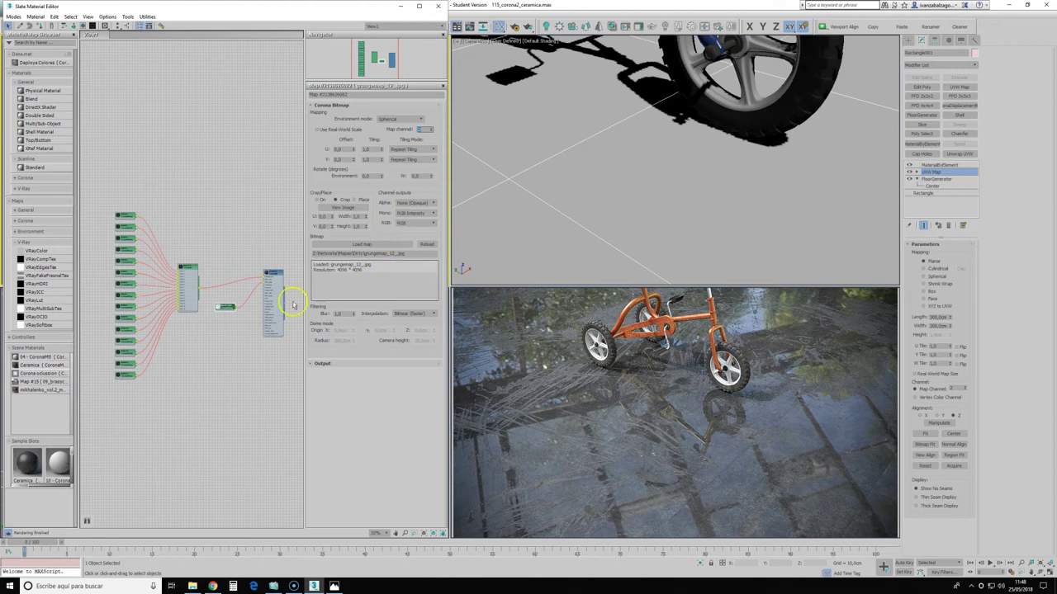
pyautogui.doubleClick(275, 274)
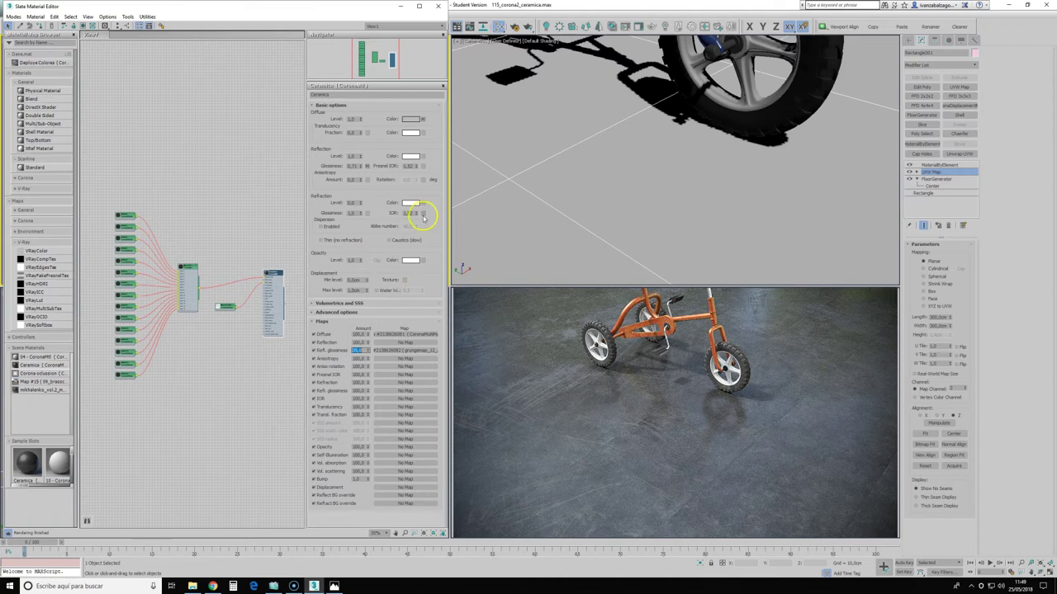
pyautogui.write('1')
# - Add a CoronaRoundEdges map to the Ceramica material's bump slot
pyautogui.click(400, 480)
pyautogui.scroll(-2, 371, 388)
pyautogui.scroll(-1, 358, 377)
pyautogui.click(328, 351)
pyautogui.click(401, 412)
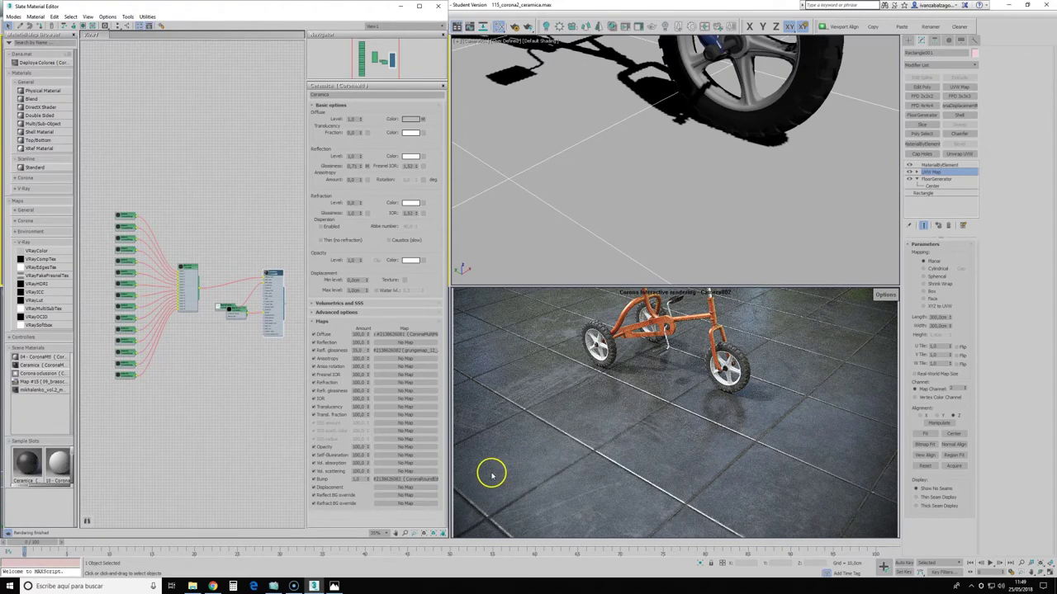
# - Set the rounded-edges map to Fast mode after comparing with Precise, and change its radius
pyautogui.click(424, 478)
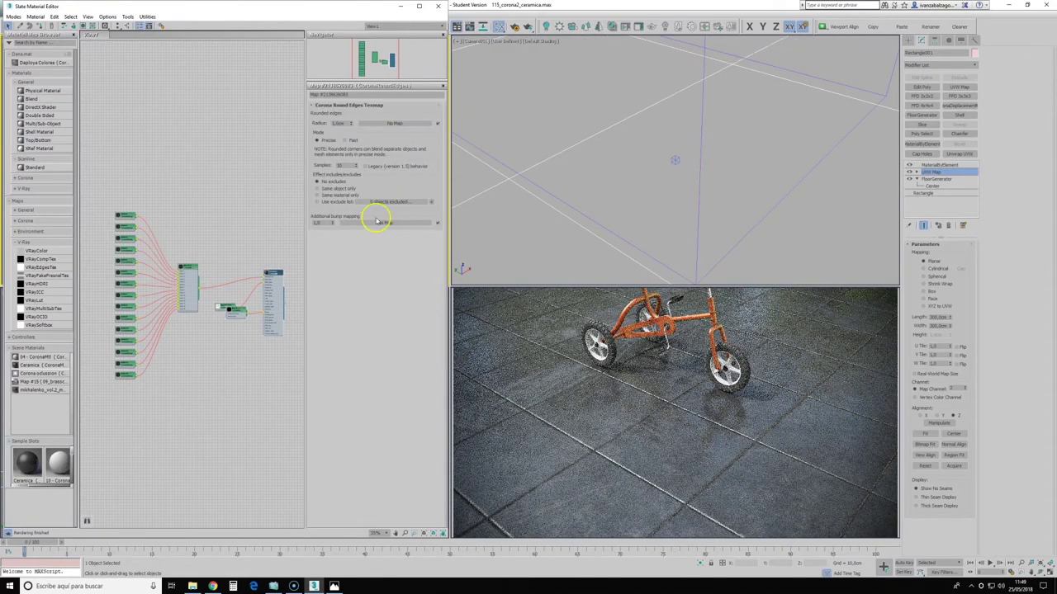
pyautogui.click(344, 140)
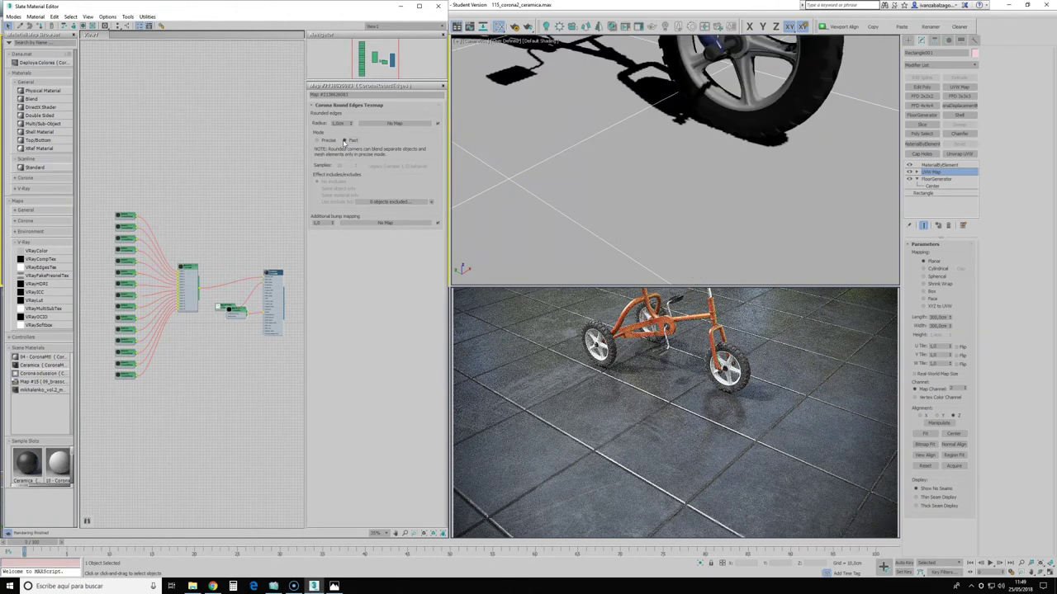
pyautogui.click(319, 140)
pyautogui.click(346, 140)
pyautogui.click(341, 123)
pyautogui.press('Return')
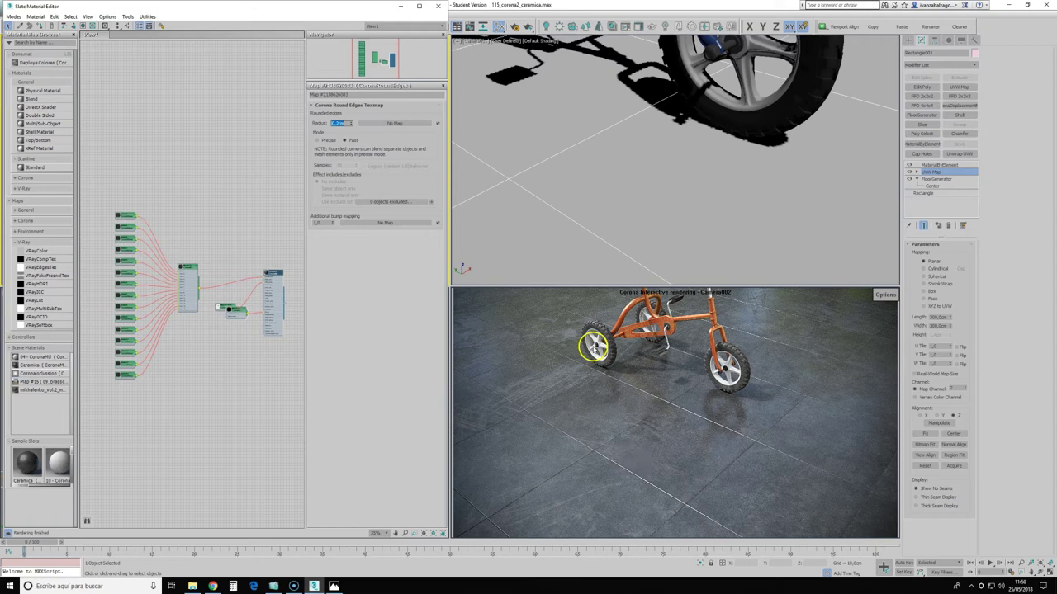
# - Tidy the Slate node graph so the Ceramica material and its maps are separated and centred
pyautogui.moveTo(234, 309); pyautogui.dragTo(220, 346)
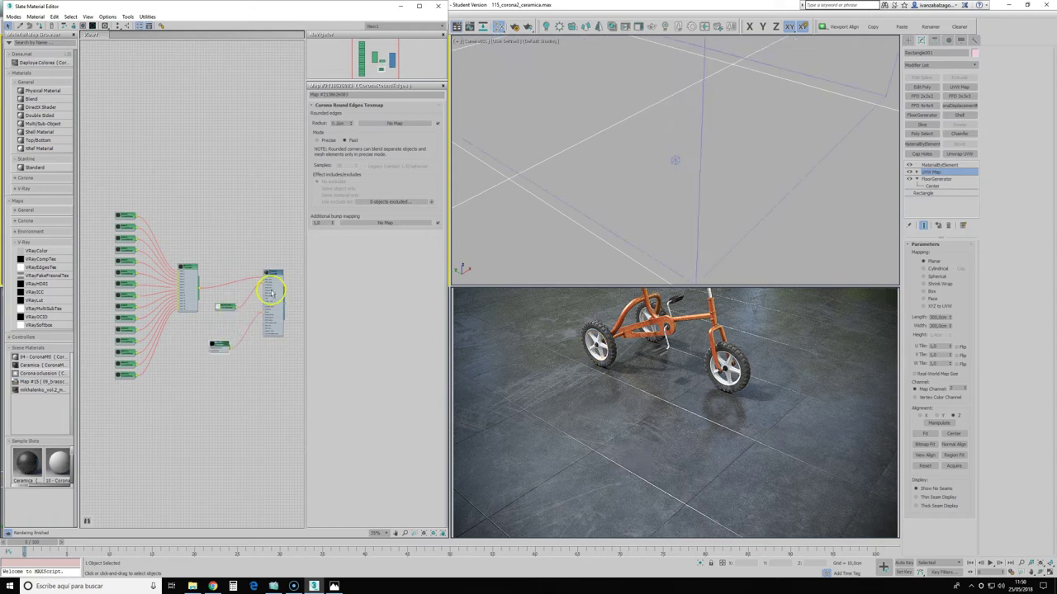
pyautogui.moveTo(276, 276); pyautogui.dragTo(282, 286)
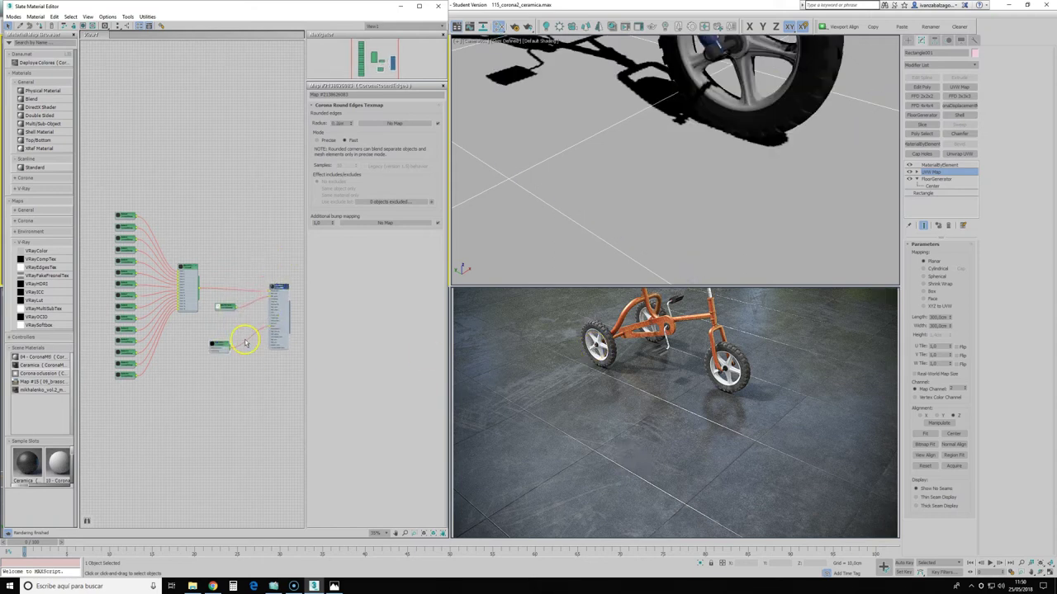
pyautogui.scroll(2, 244, 343)
pyautogui.scroll(2, 248, 347)
pyautogui.scroll(2, 214, 330)
pyautogui.scroll(2, 179, 334)
pyautogui.moveTo(179, 334); pyautogui.dragTo(160, 339, button='middle')
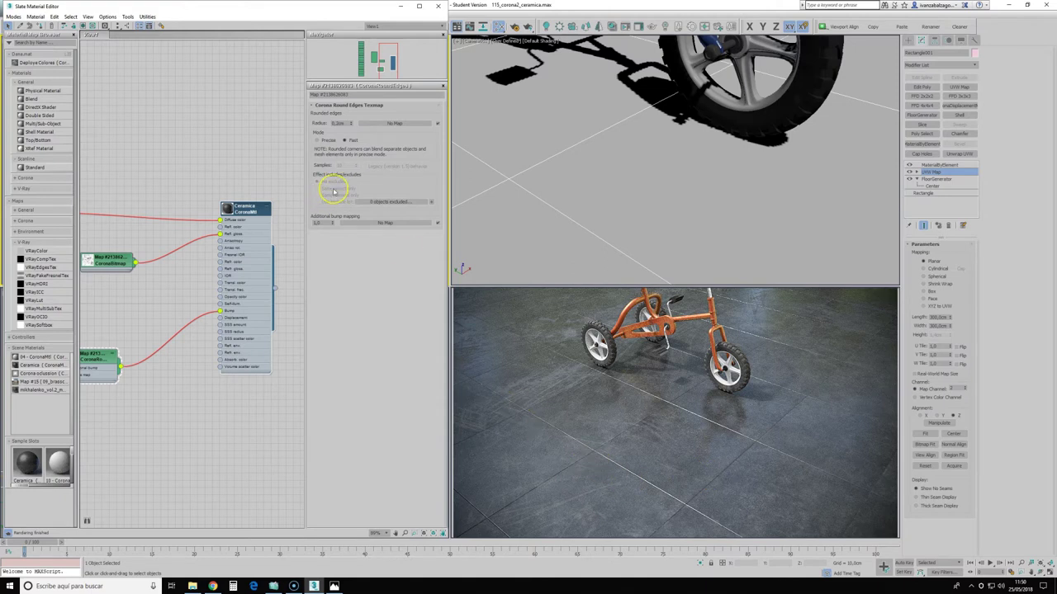
# - Load the BnW_Spots02 image as a CoronaBitmap driving the rounded-edges radius
pyautogui.click(391, 123)
pyautogui.scroll(1, 388, 255)
pyautogui.scroll(-1, 387, 256)
pyautogui.doubleClick(342, 280)
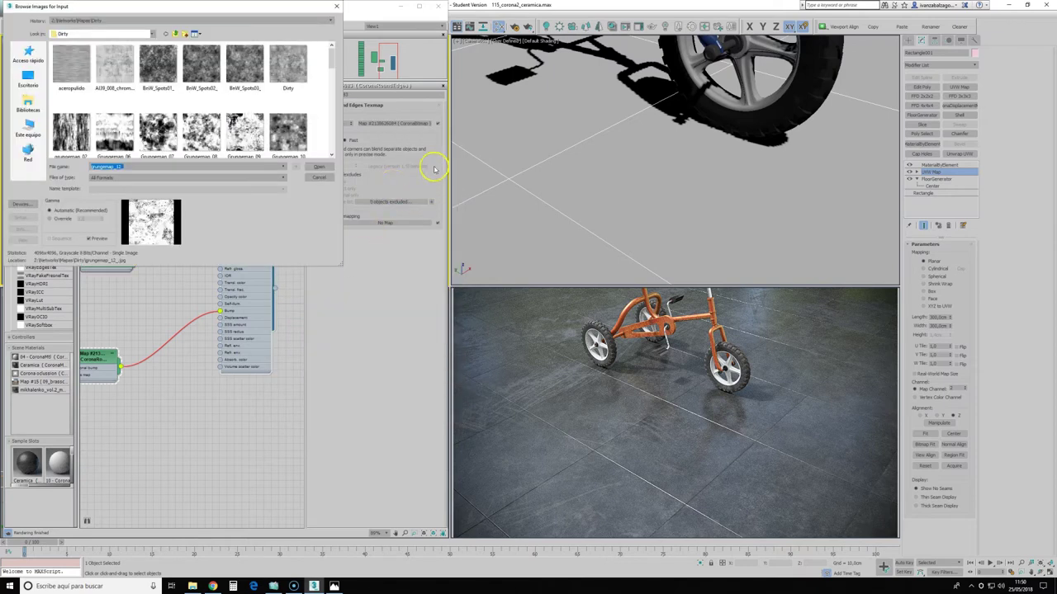
pyautogui.click(198, 64)
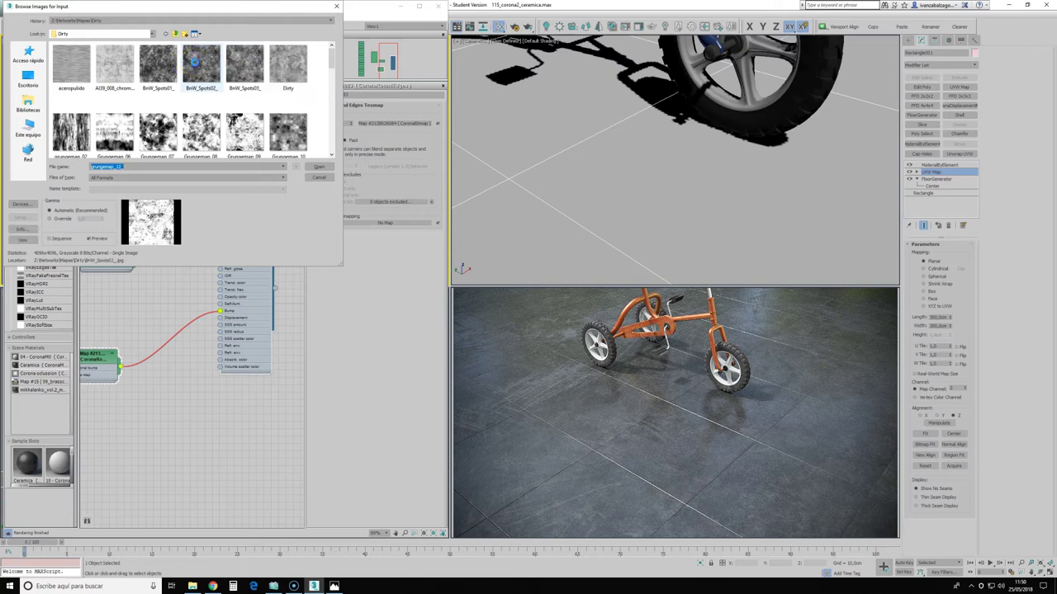
pyautogui.click(318, 166)
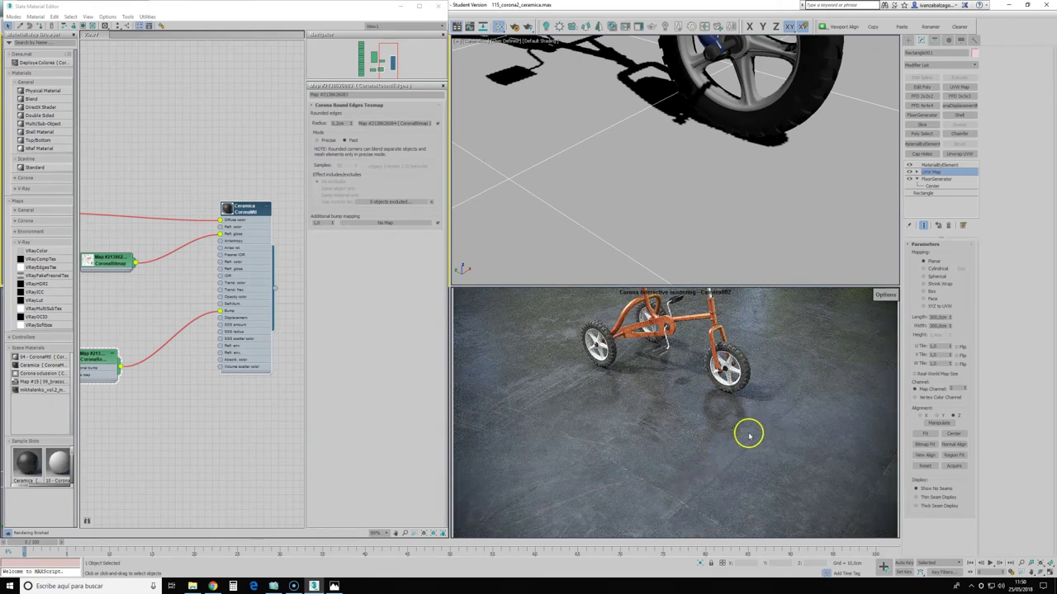
# - Stop the interactive render, set the lower viewport to Camera001, and restart interactive rendering
pyautogui.click(884, 295)
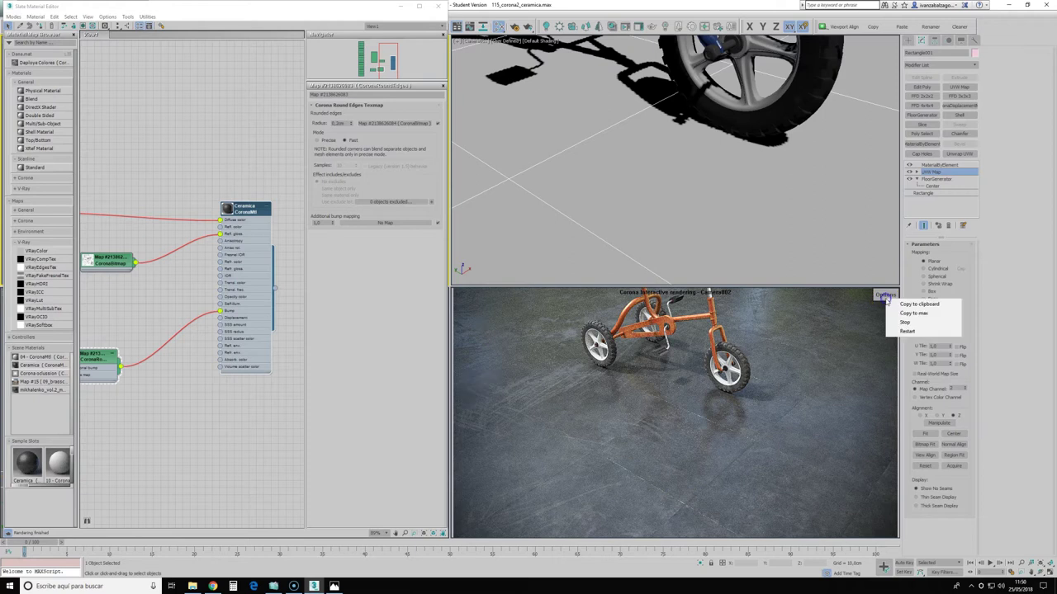
pyautogui.click(908, 330)
pyautogui.click(609, 295)
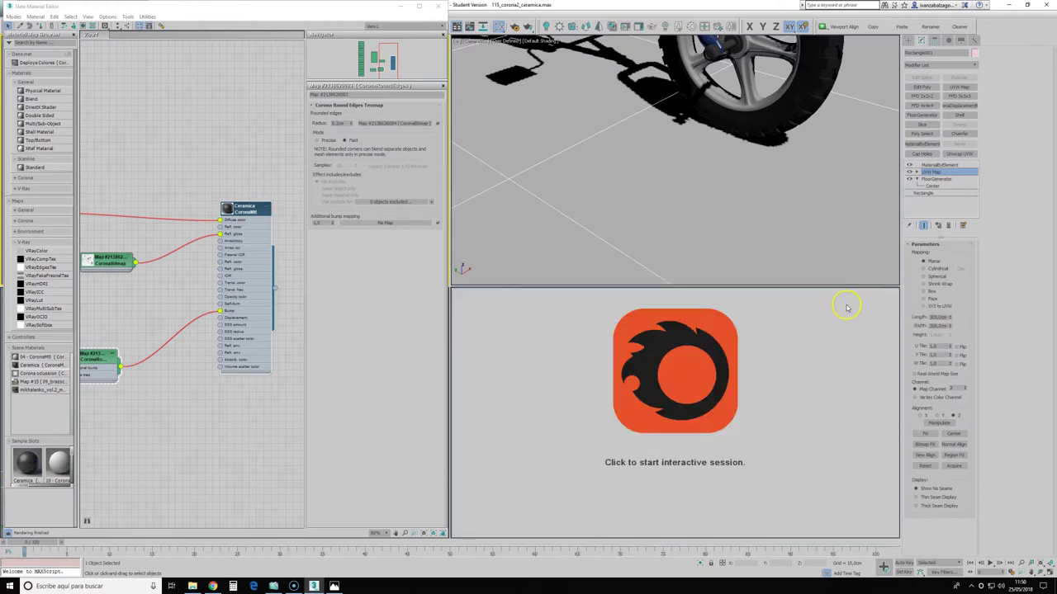
pyautogui.click(514, 296)
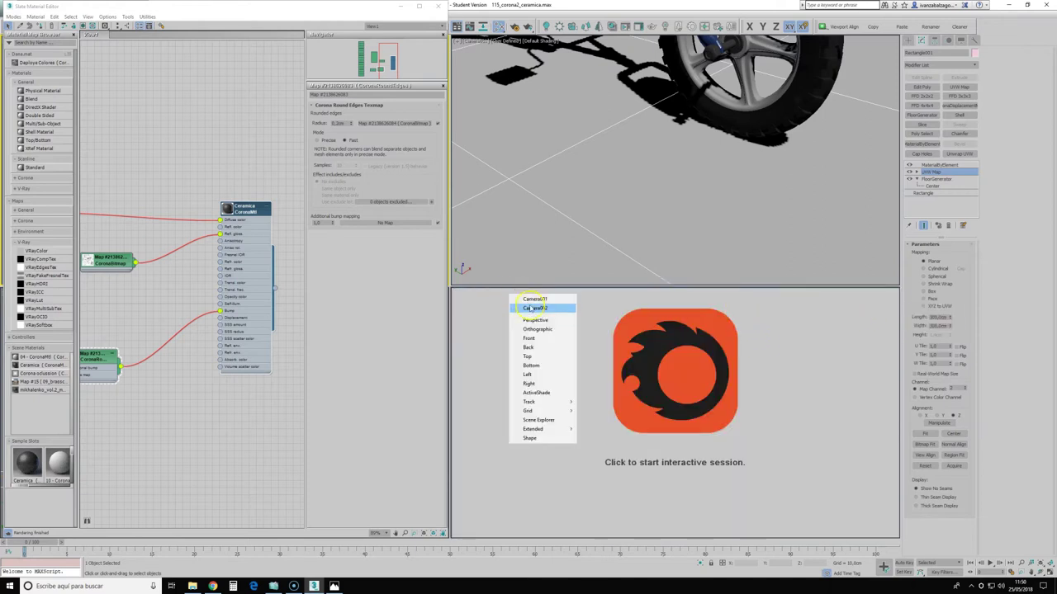
pyautogui.click(530, 310)
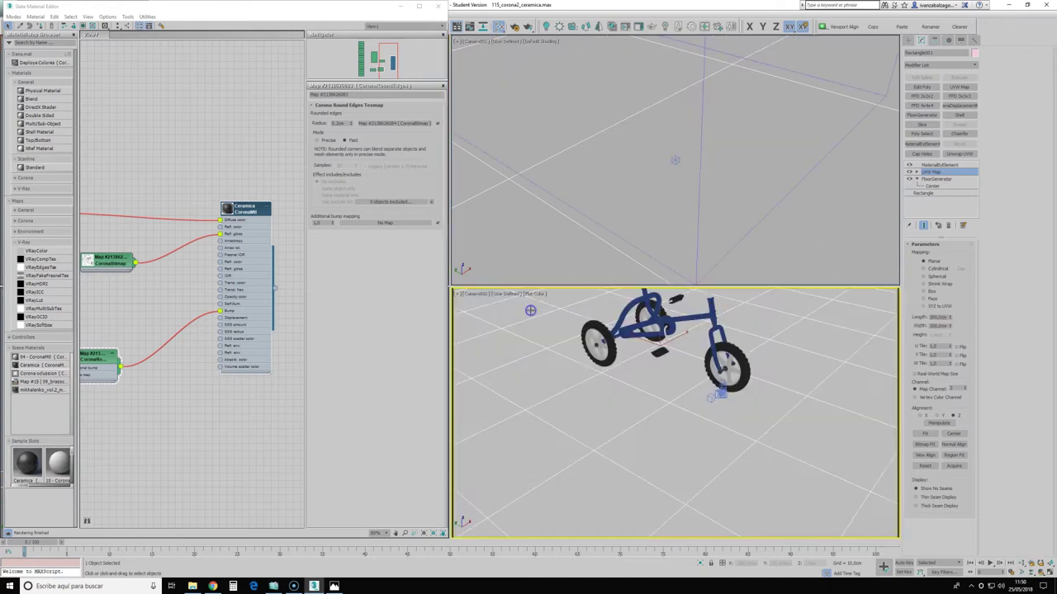
pyautogui.click(476, 294)
pyautogui.click(627, 302)
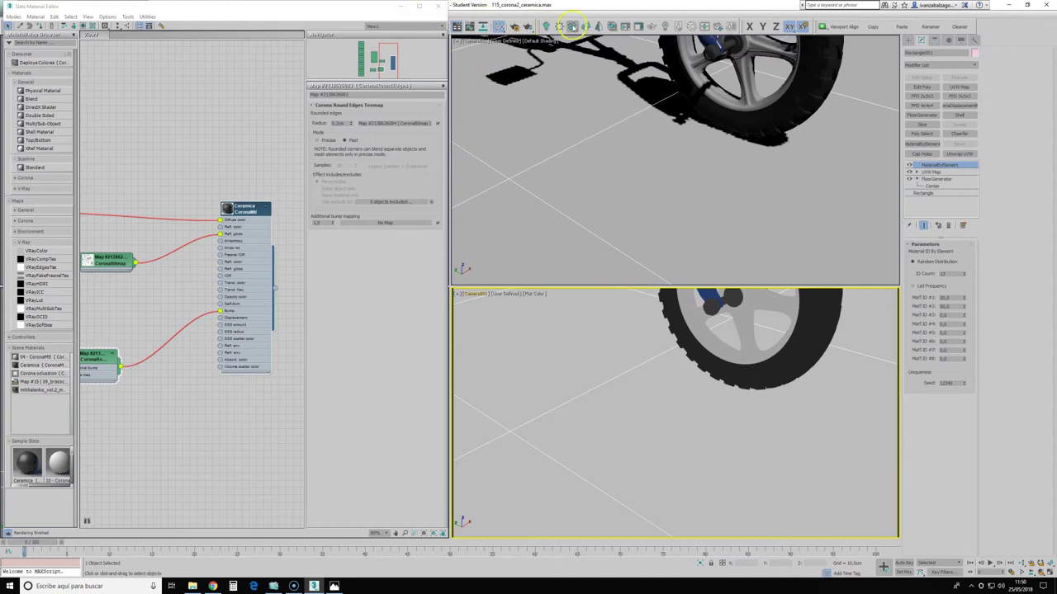
pyautogui.click(703, 27)
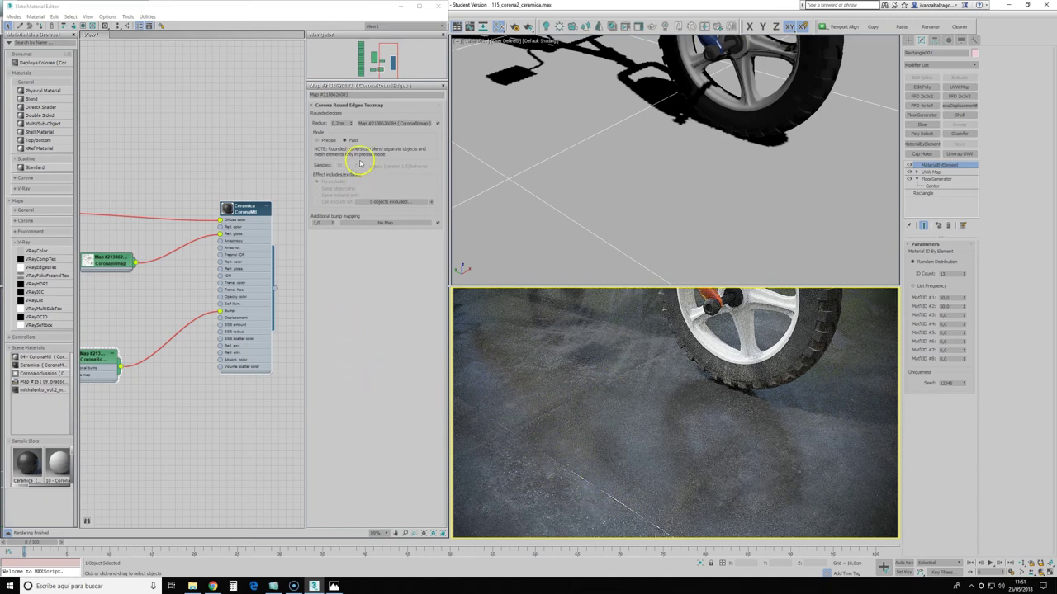
# - Toggle the radius map off and on to compare, then set the radius to 0.5 cm
pyautogui.click(437, 123)
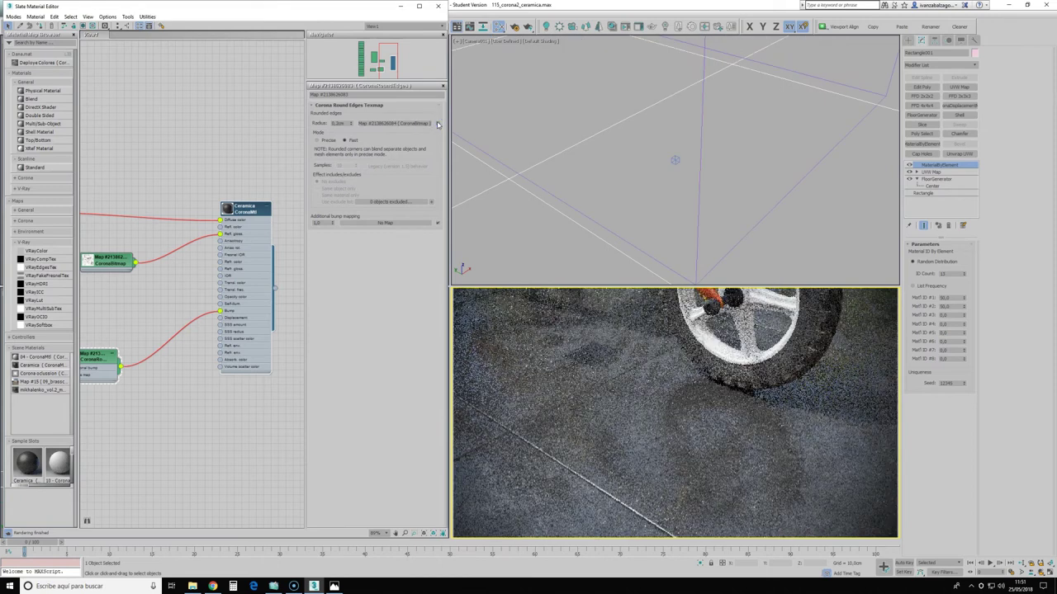
pyautogui.click(437, 123)
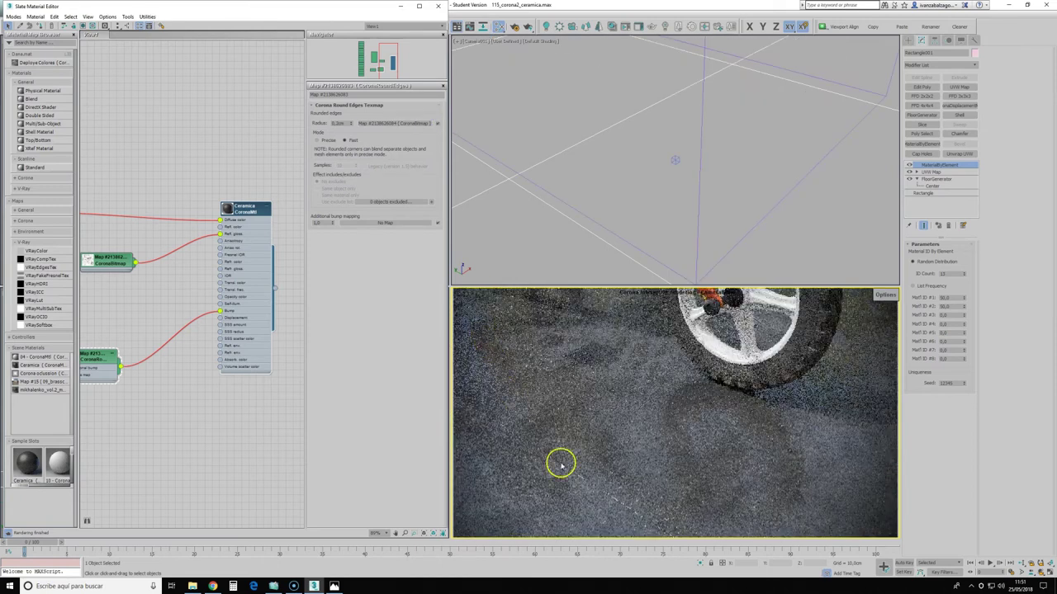
pyautogui.click(345, 140)
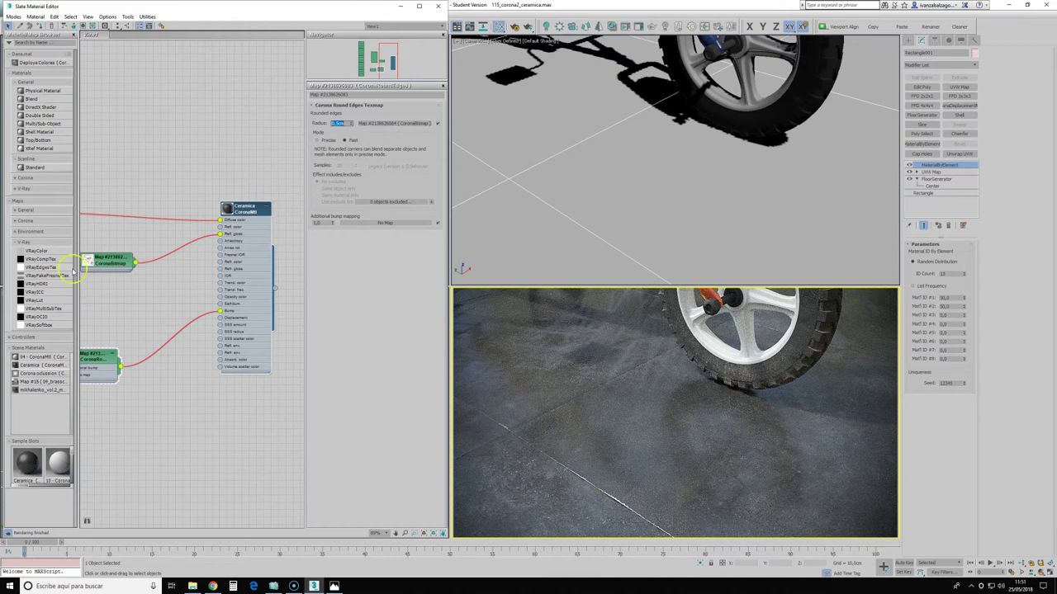
# - Add a CoronaBumpConverter map to the rounded-edges map's additional bump input
pyautogui.scroll(-2, 148, 372)
pyautogui.moveTo(207, 370); pyautogui.dragTo(233, 373, button='middle')
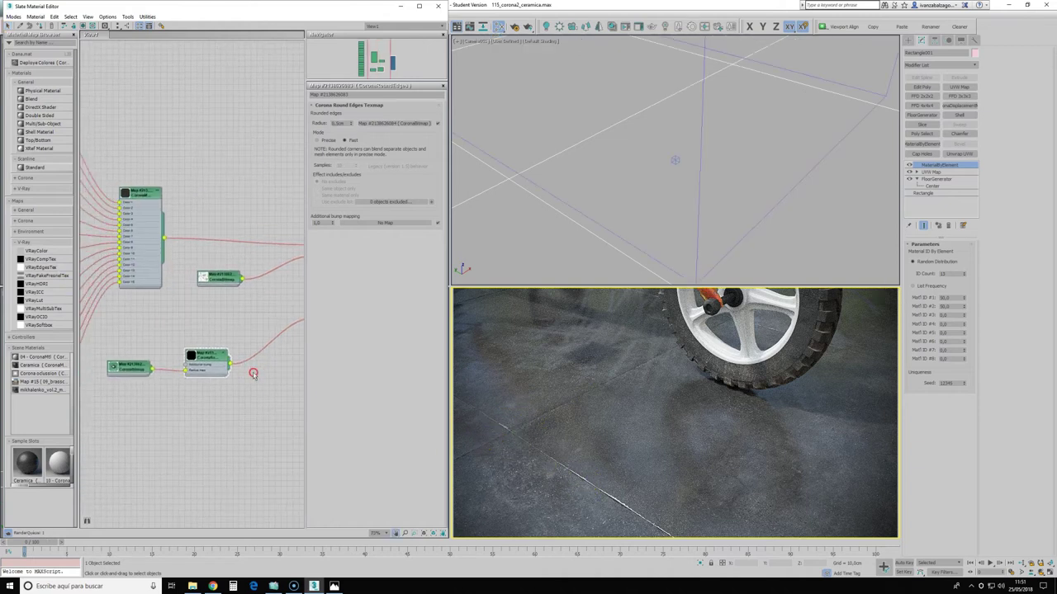
pyautogui.scroll(-2, 232, 374)
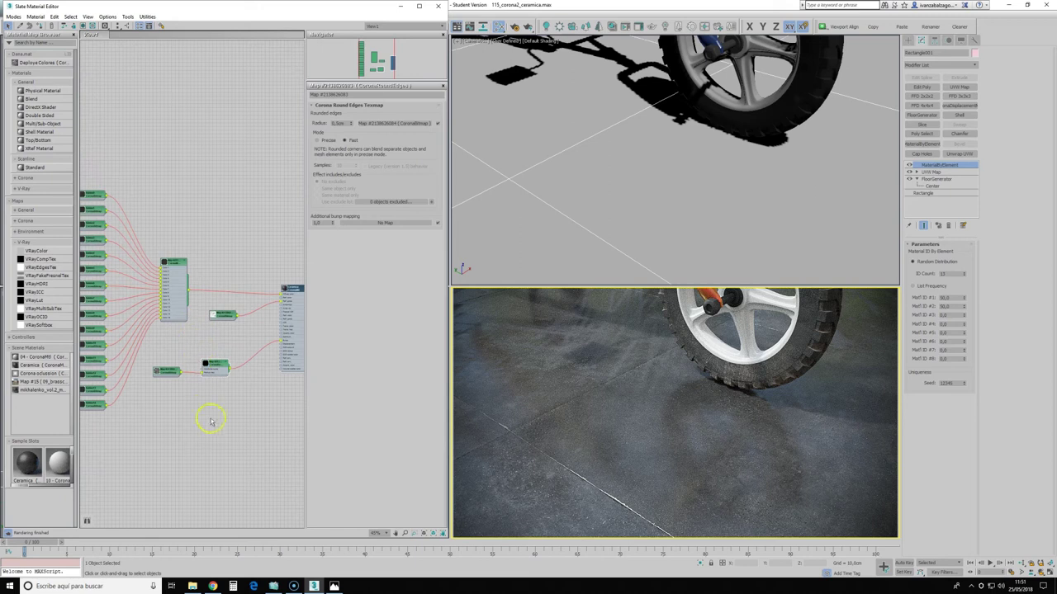
pyautogui.click(384, 223)
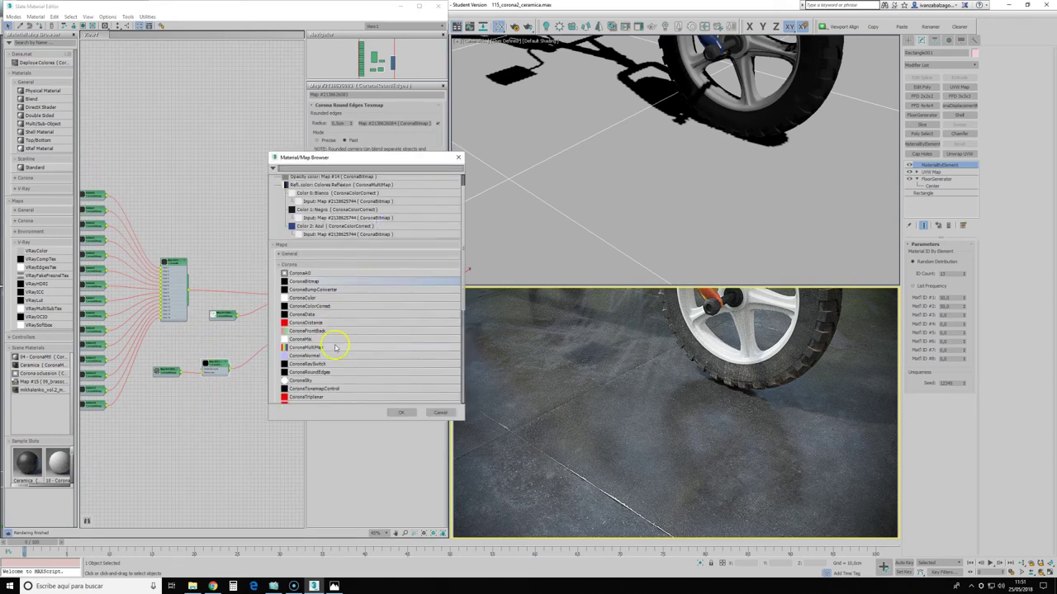
pyautogui.doubleClick(314, 289)
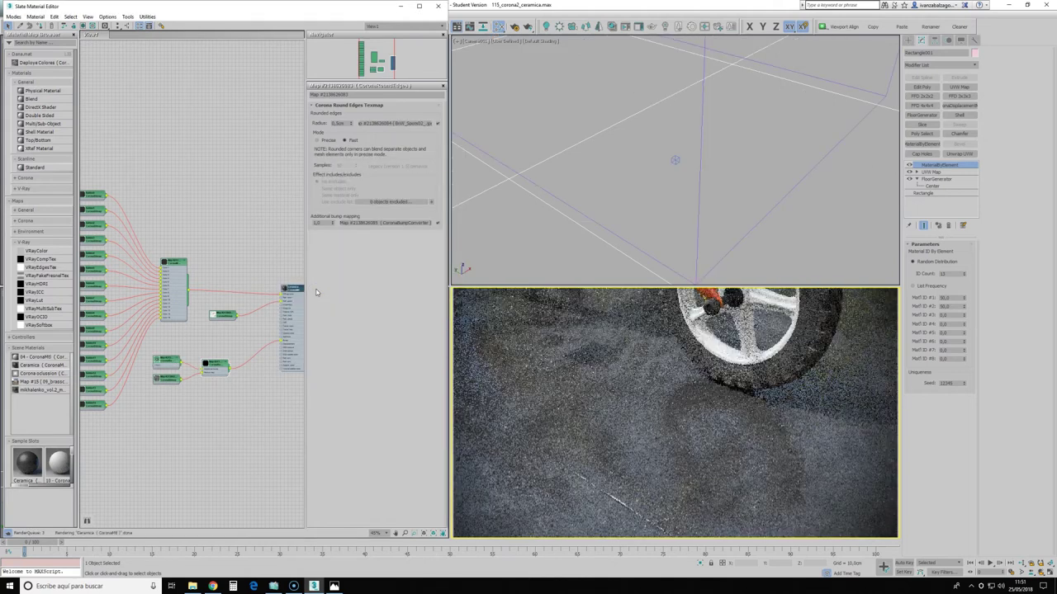
# - Move the spots bitmap node lower in the graph and show the bump converter's parameters
pyautogui.scroll(1, 170, 377)
pyautogui.scroll(1, 193, 365)
pyautogui.scroll(1, 236, 394)
pyautogui.scroll(1, 252, 402)
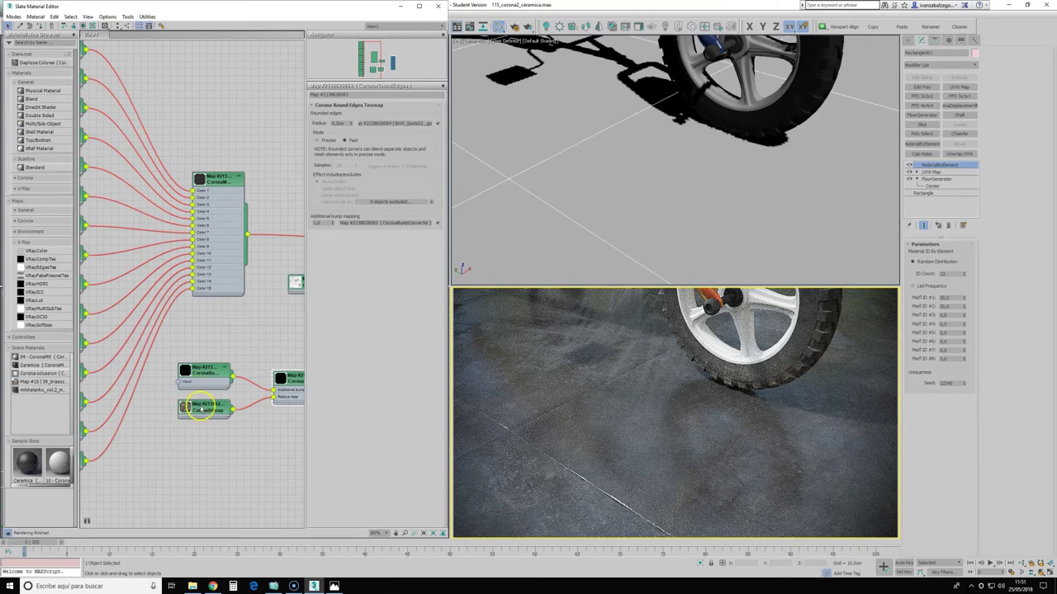
pyautogui.doubleClick(201, 408)
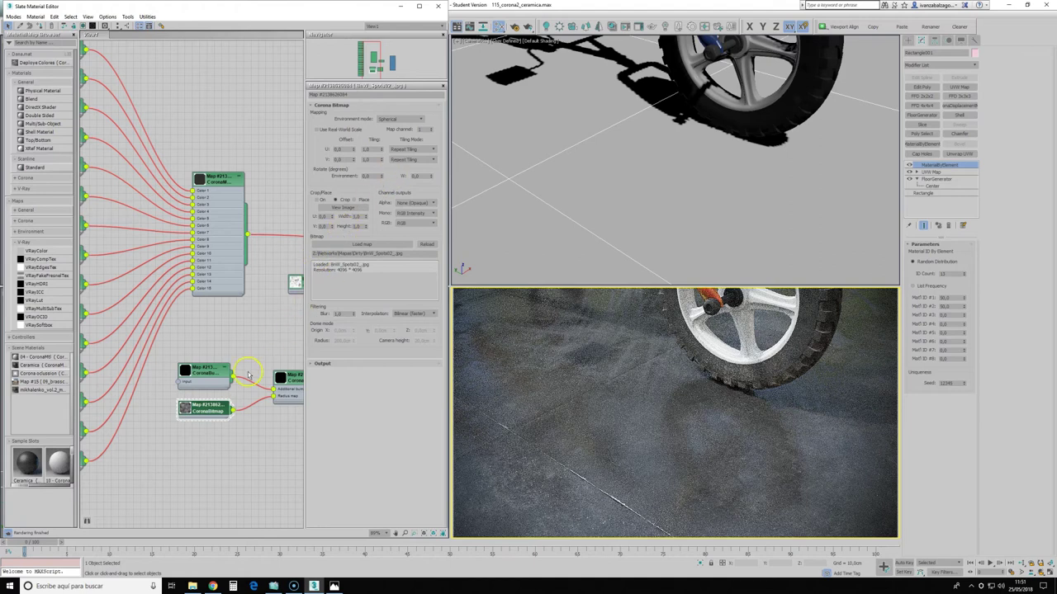
pyautogui.moveTo(205, 408); pyautogui.dragTo(196, 431)
pyautogui.moveTo(199, 375); pyautogui.dragTo(191, 373)
pyautogui.doubleClick(192, 373)
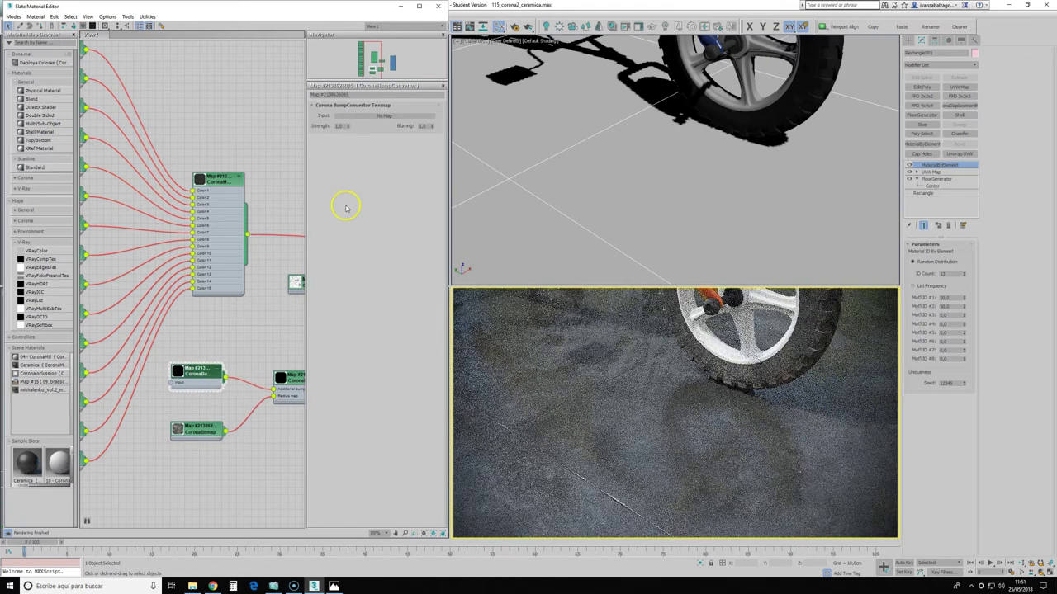
pyautogui.scroll(-1, 248, 223)
pyautogui.scroll(-2, 252, 235)
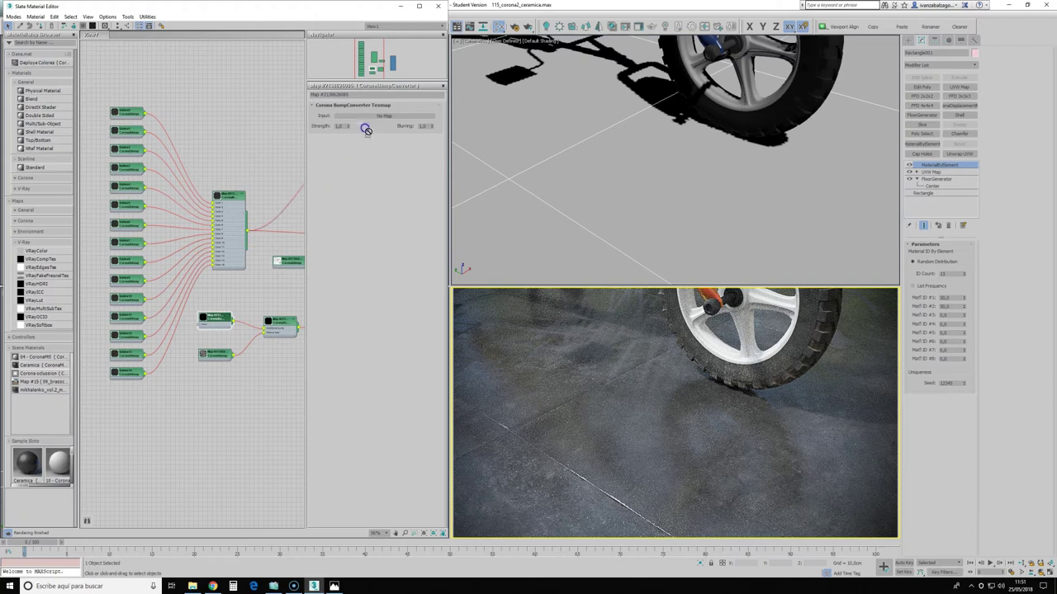
# - Wire the multi-map into the bump converter's input as an instance
pyautogui.moveTo(375, 116); pyautogui.dragTo(376, 116)
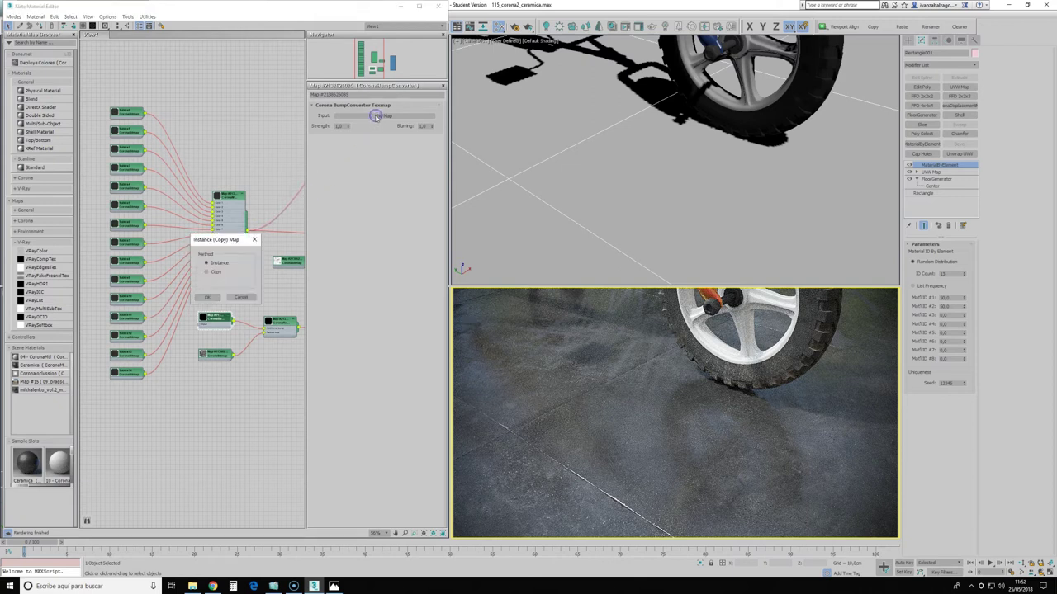
pyautogui.click(213, 300)
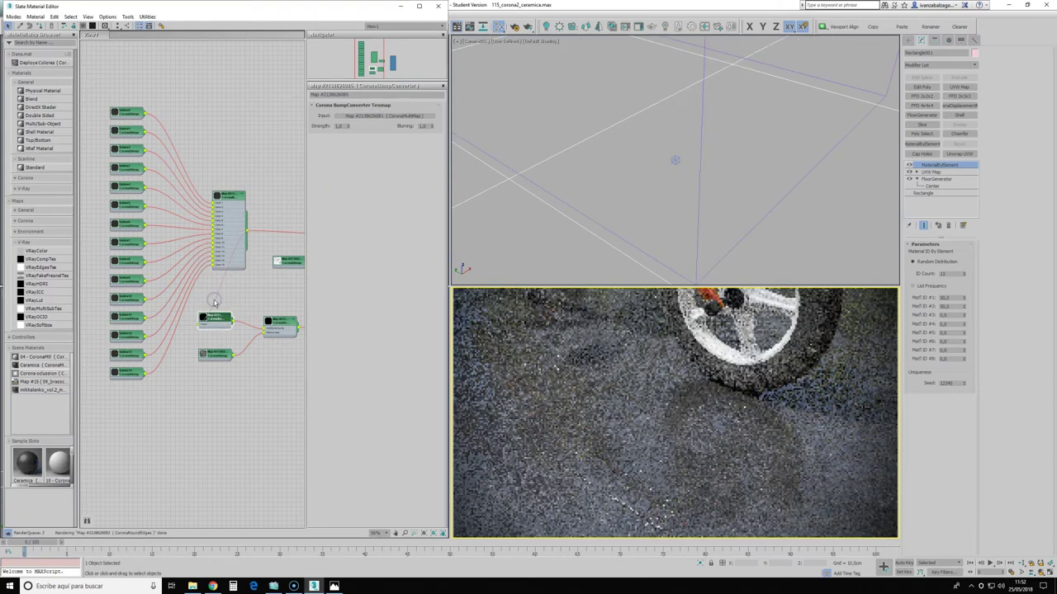
pyautogui.moveTo(235, 194)
pyautogui.mouseDown()
pyautogui.moveTo(226, 172)
pyautogui.moveTo(211, 198)
pyautogui.mouseUp()
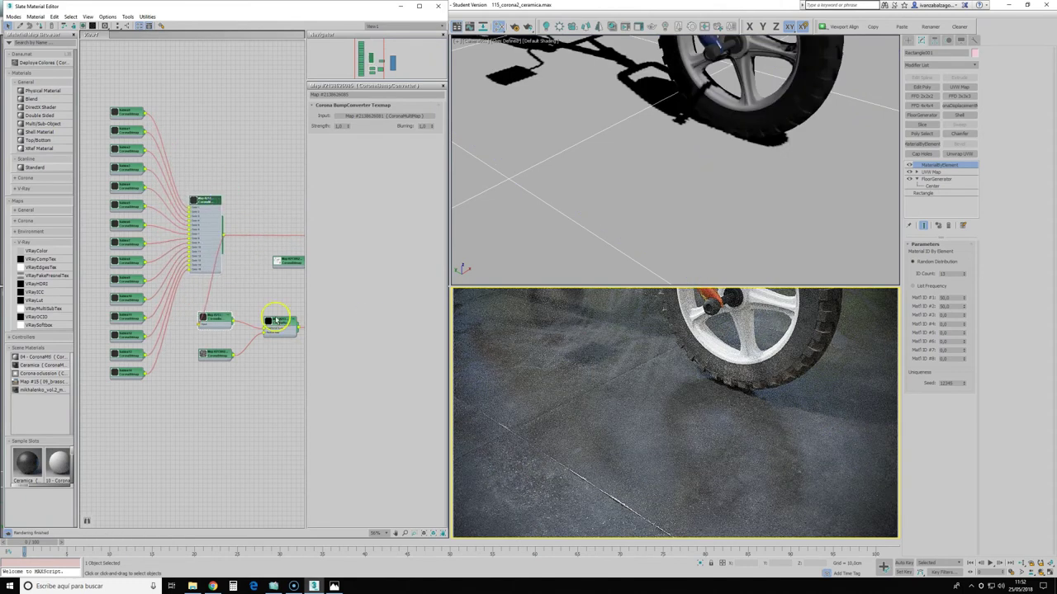
pyautogui.scroll(-2, 279, 334)
pyautogui.scroll(-1, 281, 343)
# - Rearrange the loose nodes into the left column and show the bump converter map's settings
pyautogui.moveTo(154, 183)
pyautogui.mouseDown()
pyautogui.moveTo(249, 304)
pyautogui.moveTo(195, 307)
pyautogui.mouseUp()
pyautogui.click(187, 310)
pyautogui.moveTo(190, 317); pyautogui.dragTo(162, 321)
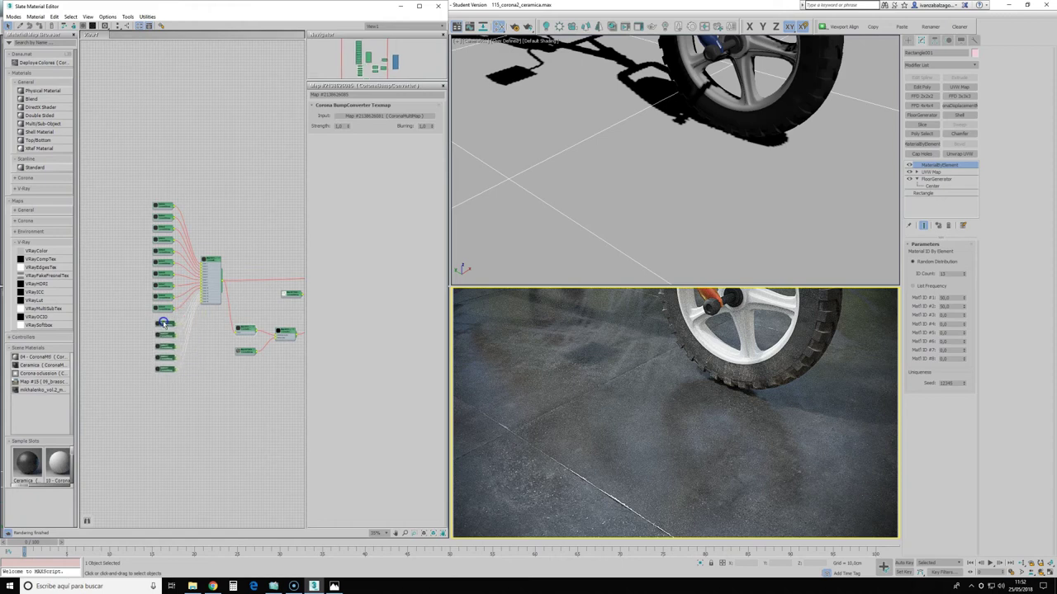
pyautogui.scroll(3, 210, 310)
pyautogui.scroll(1, 205, 302)
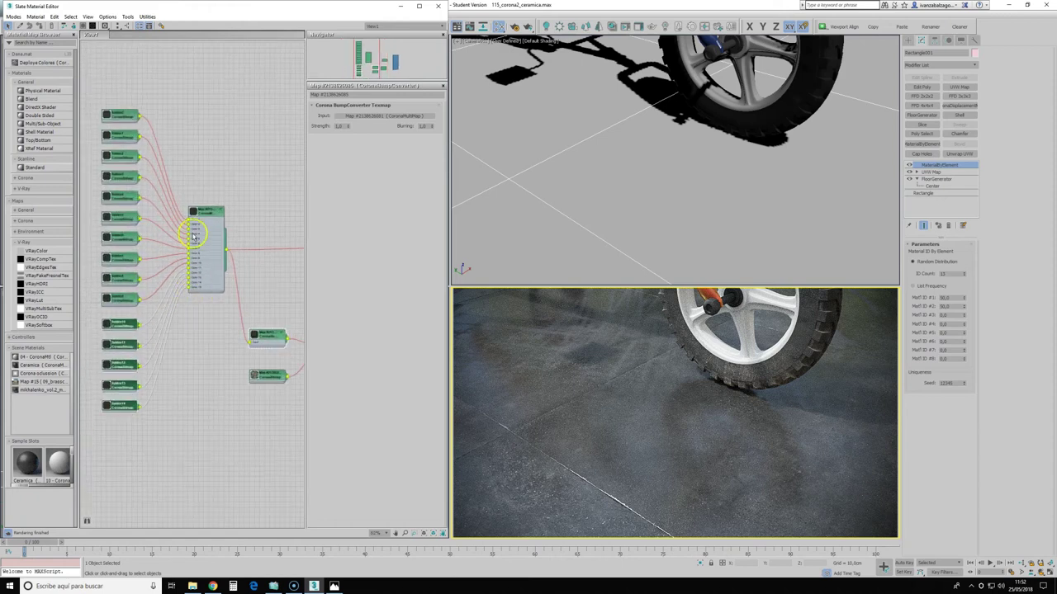
pyautogui.scroll(-2, 206, 280)
pyautogui.scroll(-3, 161, 348)
pyautogui.moveTo(161, 348); pyautogui.dragTo(219, 351, button='middle')
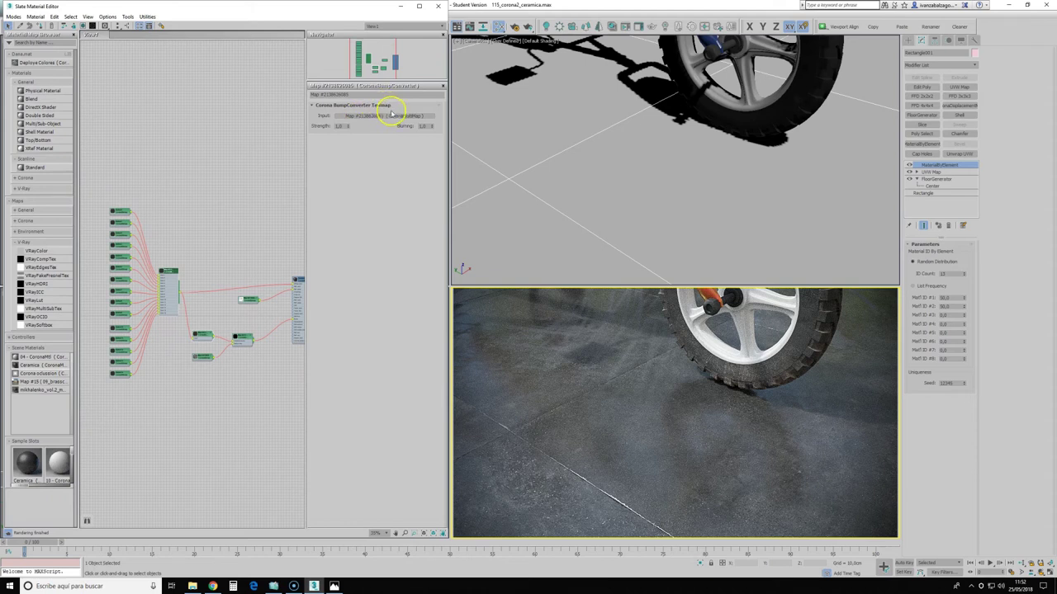
pyautogui.scroll(2, 249, 342)
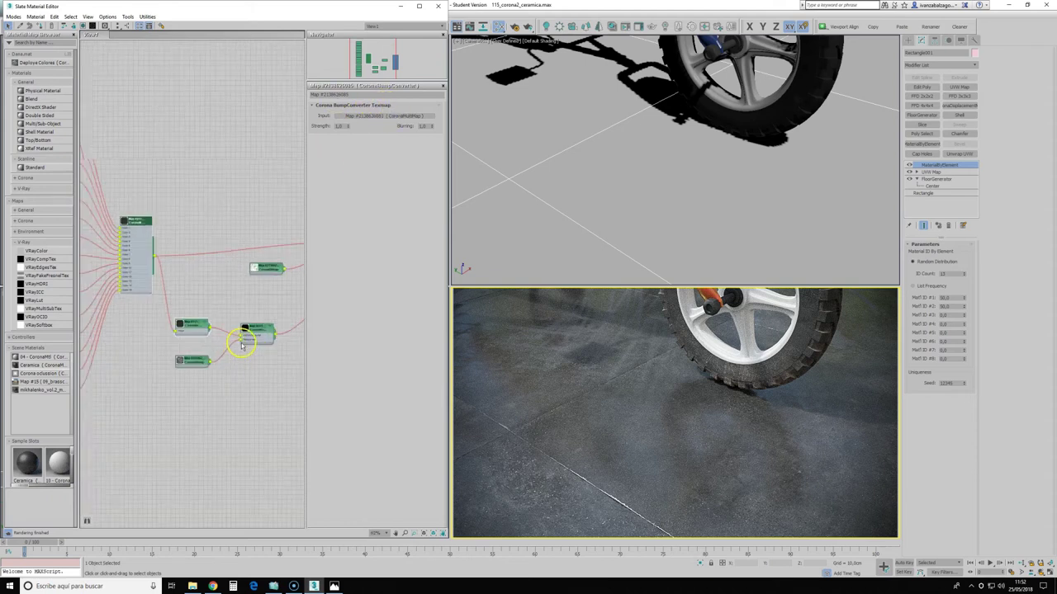
pyautogui.scroll(3, 249, 341)
pyautogui.click(256, 329)
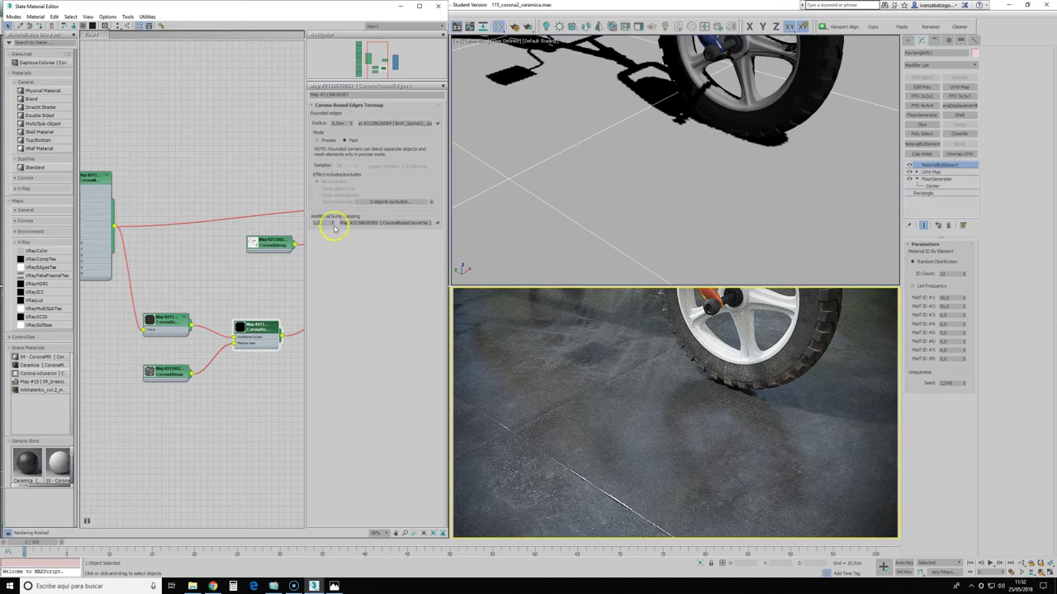
pyautogui.moveTo(752, 449)
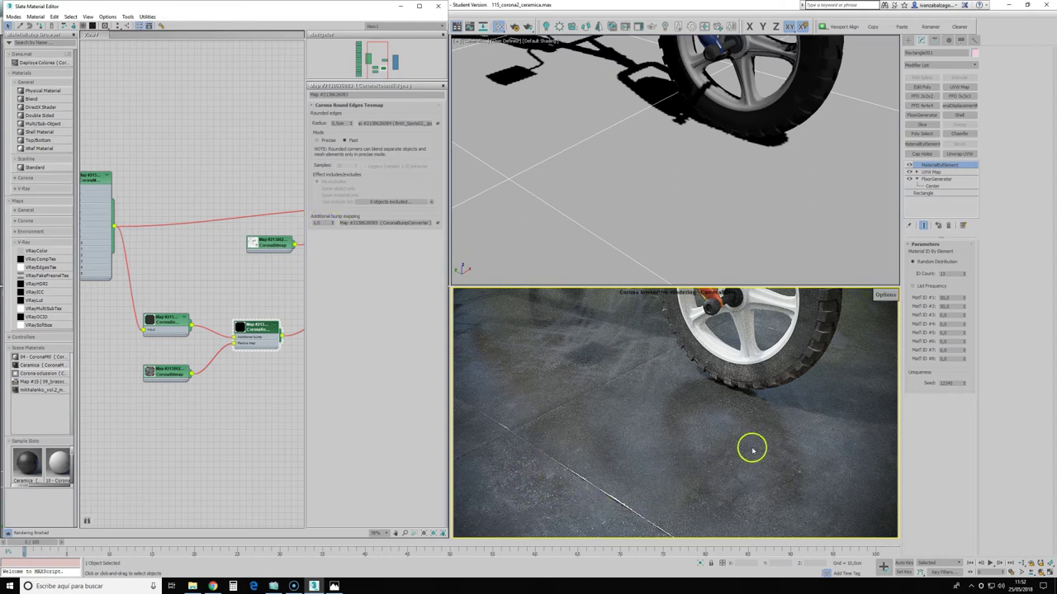
# - Set the Round Edges additional bump mapping amount to 0.2
pyautogui.click(325, 224)
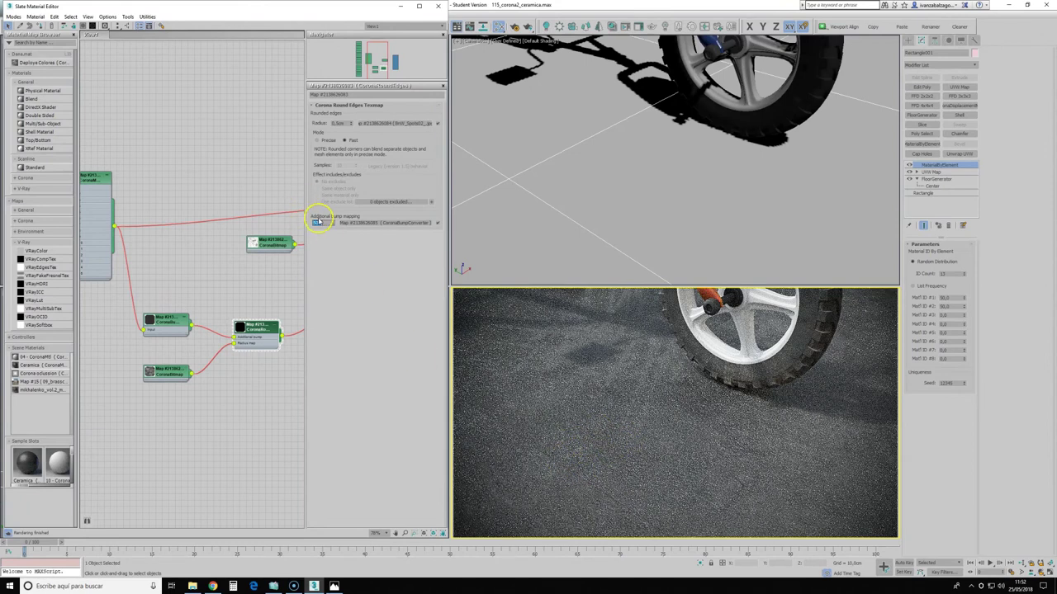
pyautogui.write('501')
pyautogui.press('Return')
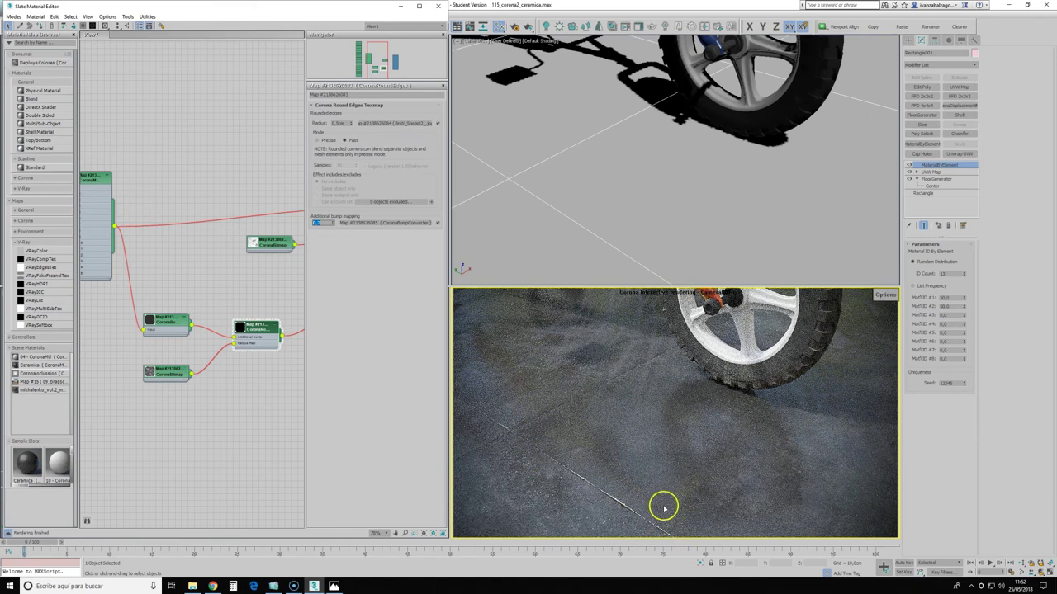
pyautogui.scroll(-2, 234, 326)
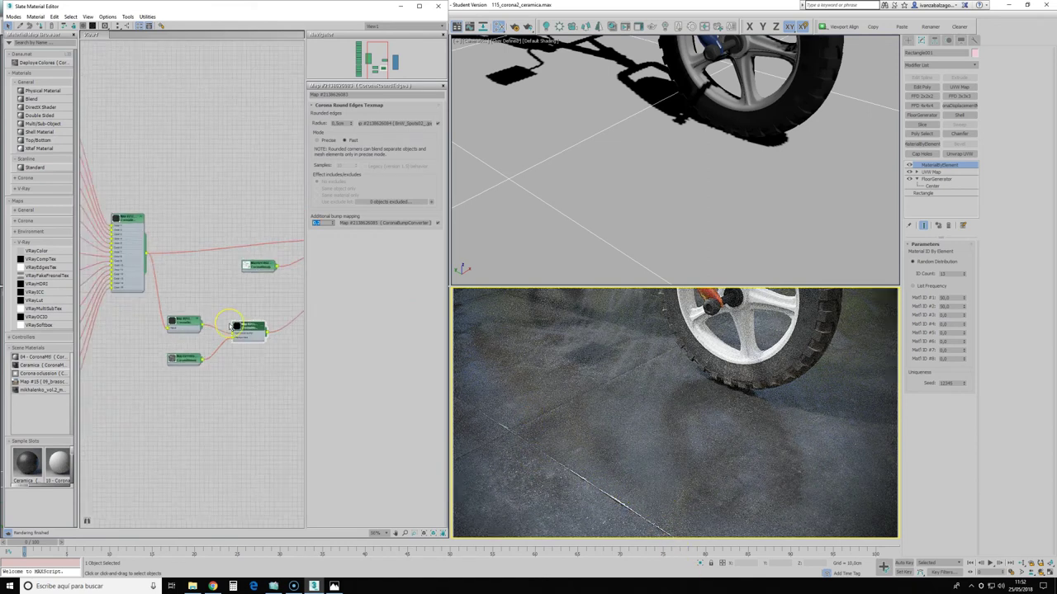
pyautogui.scroll(-3, 232, 327)
pyautogui.scroll(2, 235, 324)
pyautogui.scroll(2, 229, 334)
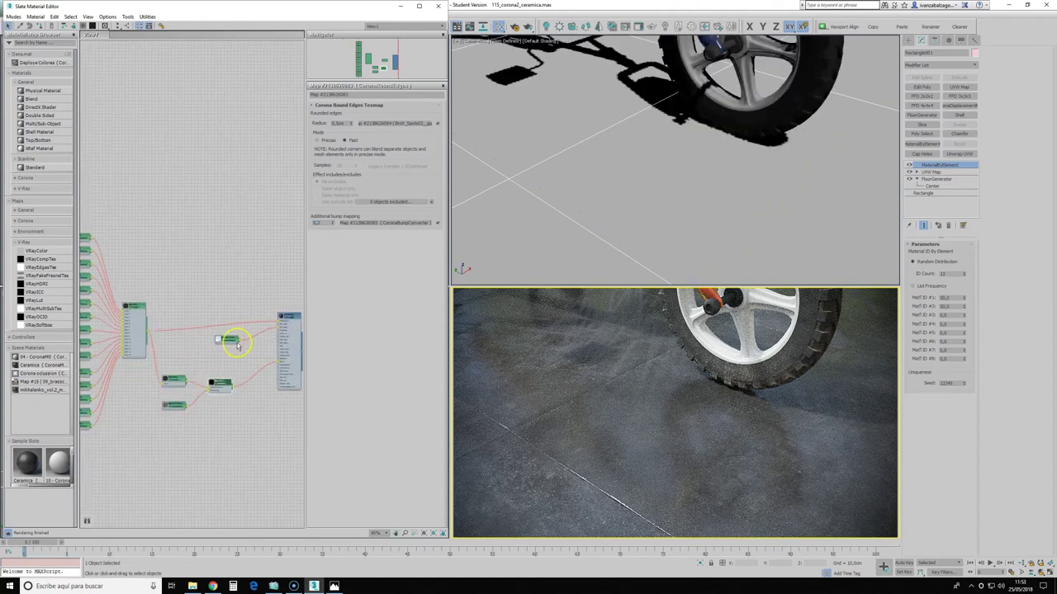
pyautogui.scroll(2, 198, 326)
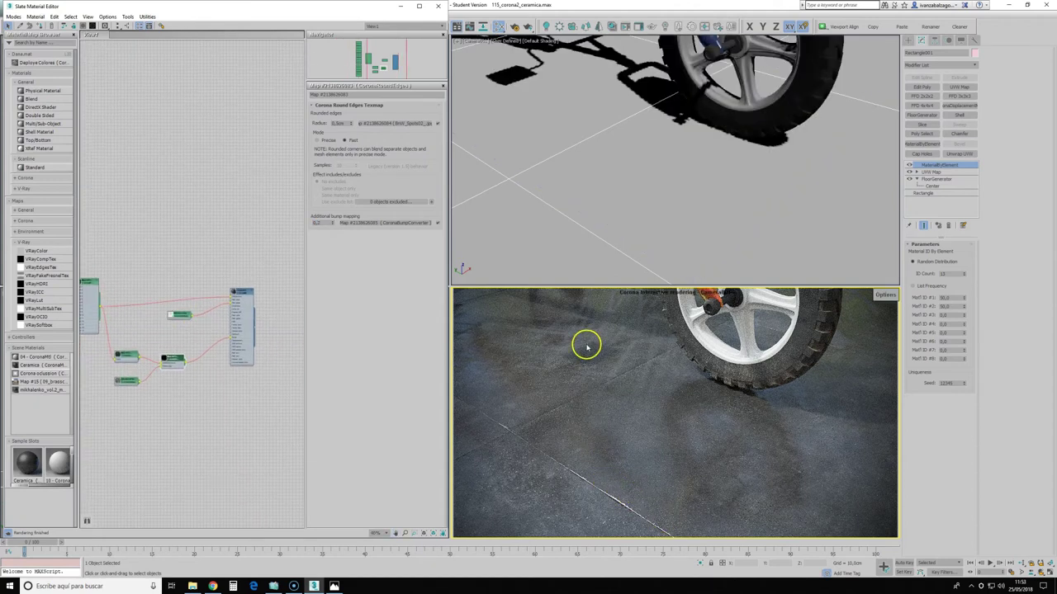
# - Bring the node network into view, move the Corona Multi Texmap node up, and open its settings
pyautogui.moveTo(175, 324)
pyautogui.mouseDown(button='middle')
pyautogui.moveTo(239, 306)
pyautogui.moveTo(210, 309)
pyautogui.mouseUp(button='middle')
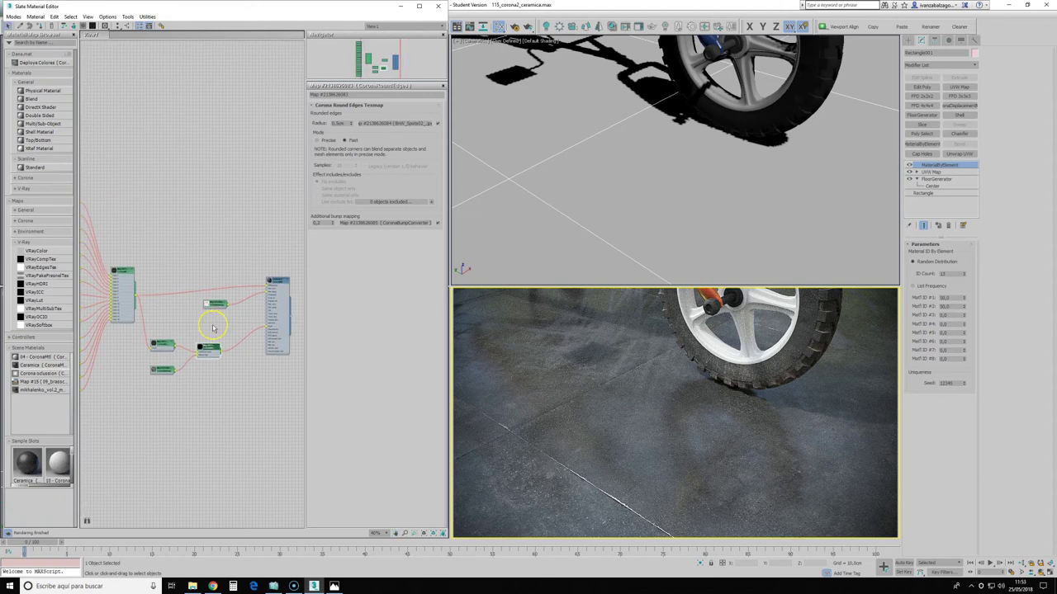
pyautogui.scroll(3, 219, 296)
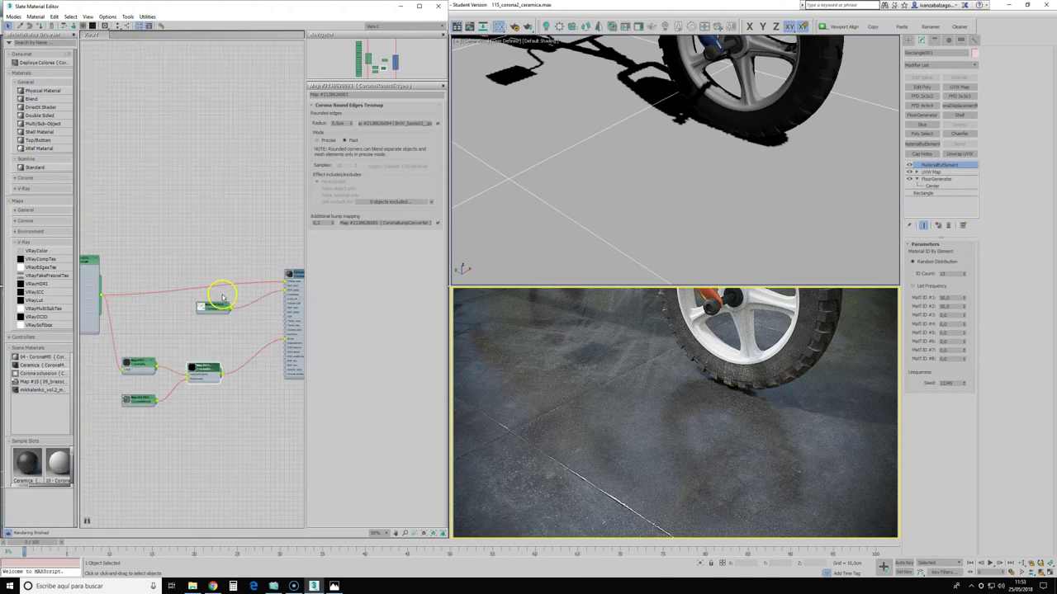
pyautogui.scroll(3, 223, 298)
pyautogui.scroll(-2, 223, 312)
pyautogui.scroll(-2, 213, 315)
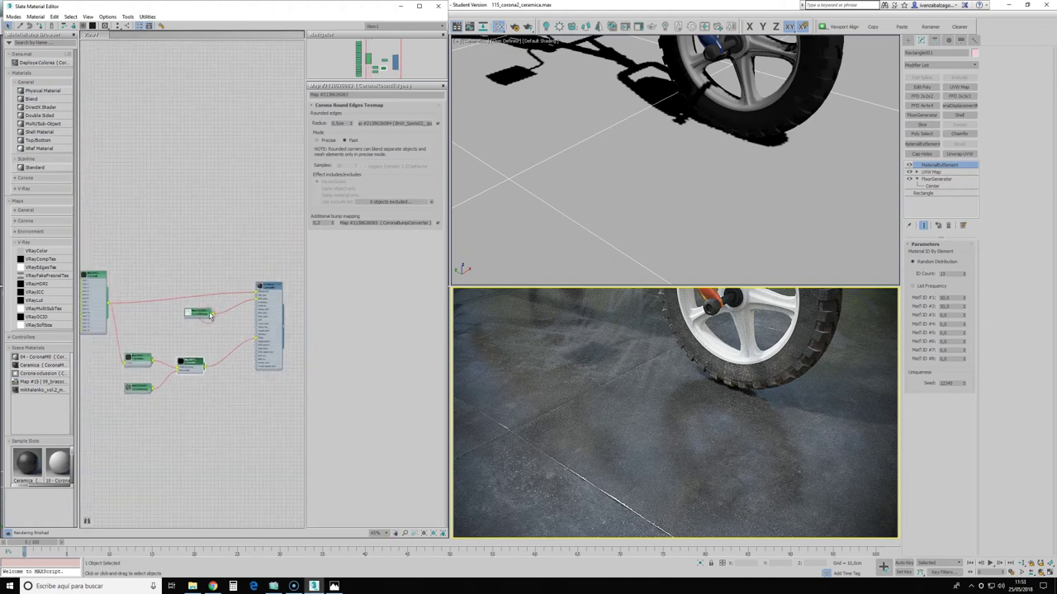
pyautogui.moveTo(165, 293)
pyautogui.mouseDown(button='middle')
pyautogui.moveTo(194, 270)
pyautogui.moveTo(228, 285)
pyautogui.moveTo(203, 289)
pyautogui.mouseUp(button='middle')
pyautogui.click(142, 279)
pyautogui.moveTo(142, 279); pyautogui.dragTo(144, 250)
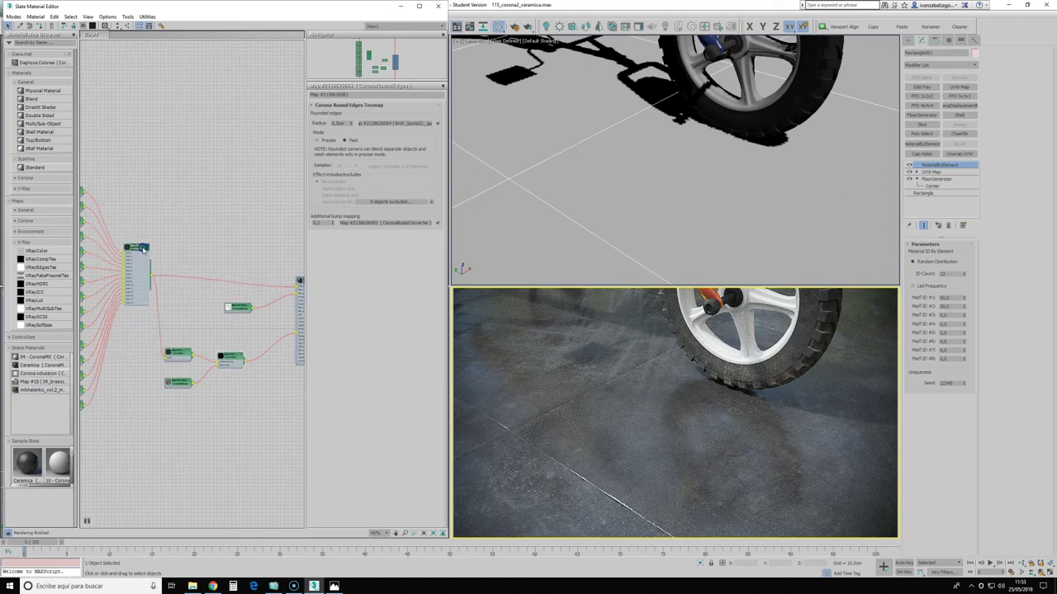
pyautogui.doubleClick(145, 250)
# - Add a new Composite map node from Maps > General in the Slate view
pyautogui.click(345, 170)
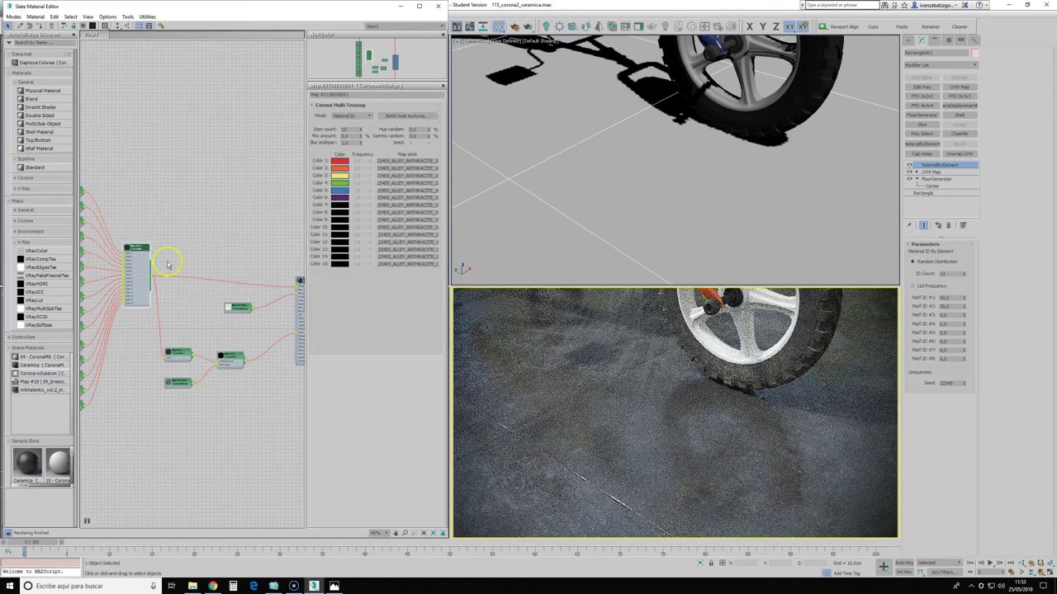
pyautogui.rightClick(206, 223)
pyautogui.moveTo(226, 244)
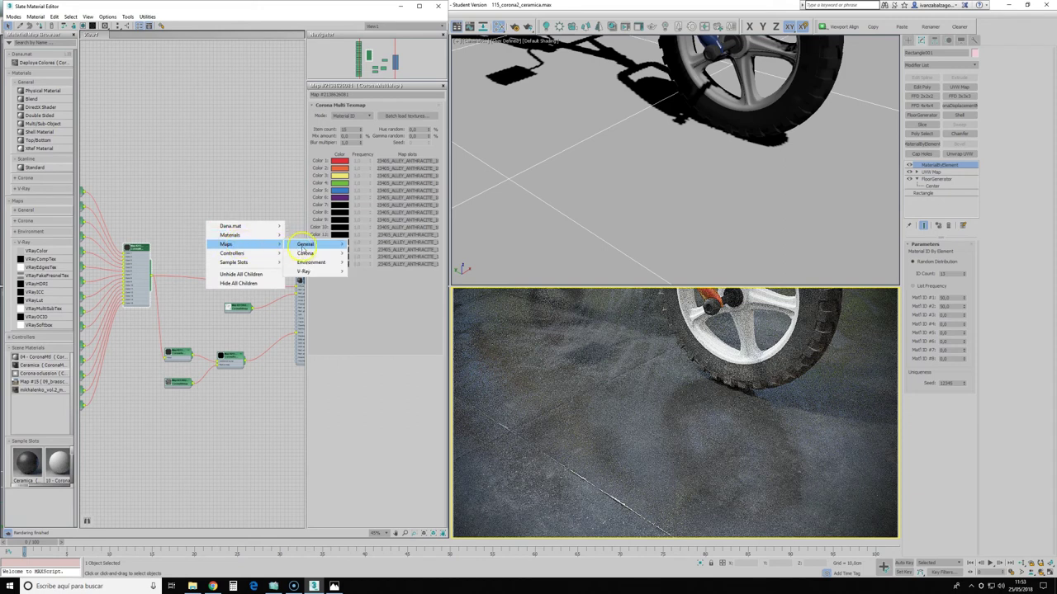
pyautogui.click(305, 246)
pyautogui.click(373, 253)
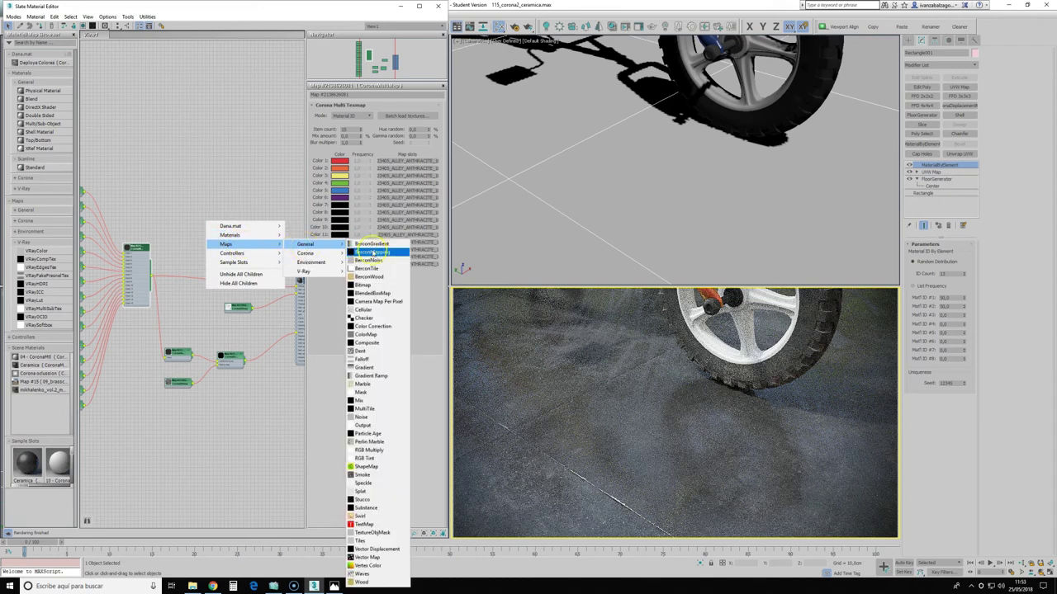
pyautogui.click(364, 343)
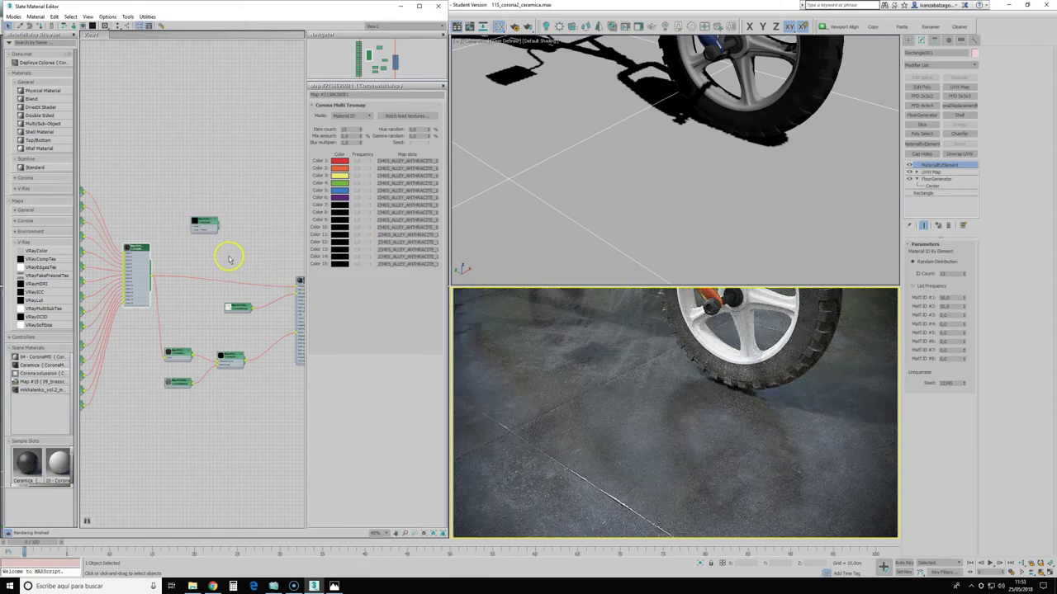
# - Wire the Corona Multi Texmap into the Composite node and shift the Composite node left
pyautogui.moveTo(170, 279); pyautogui.dragTo(152, 278)
pyautogui.scroll(3, 164, 275)
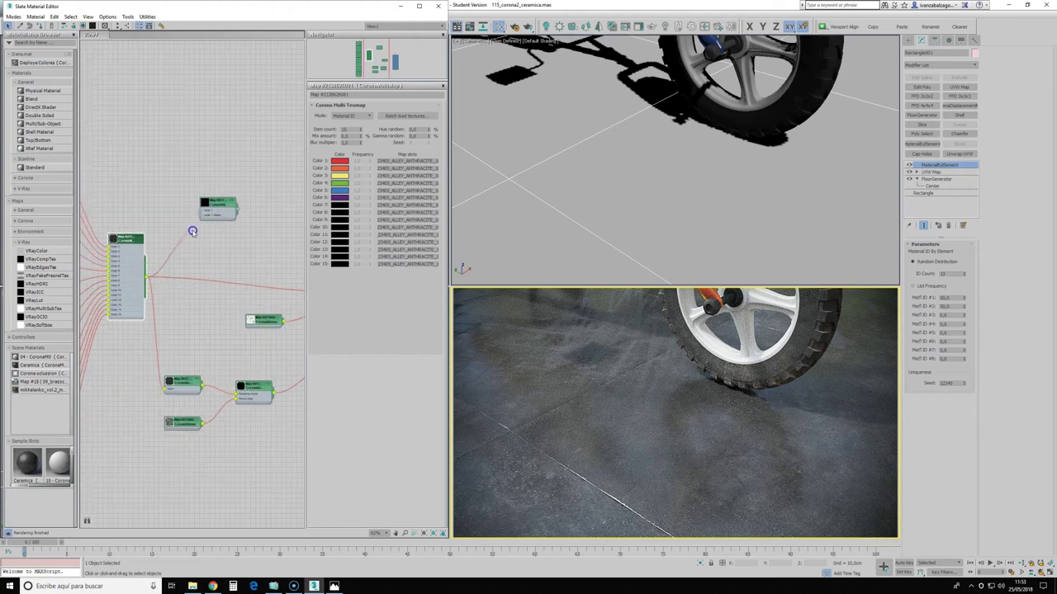
pyautogui.click(219, 208)
pyautogui.scroll(-2, 222, 211)
pyautogui.moveTo(221, 212); pyautogui.dragTo(206, 212)
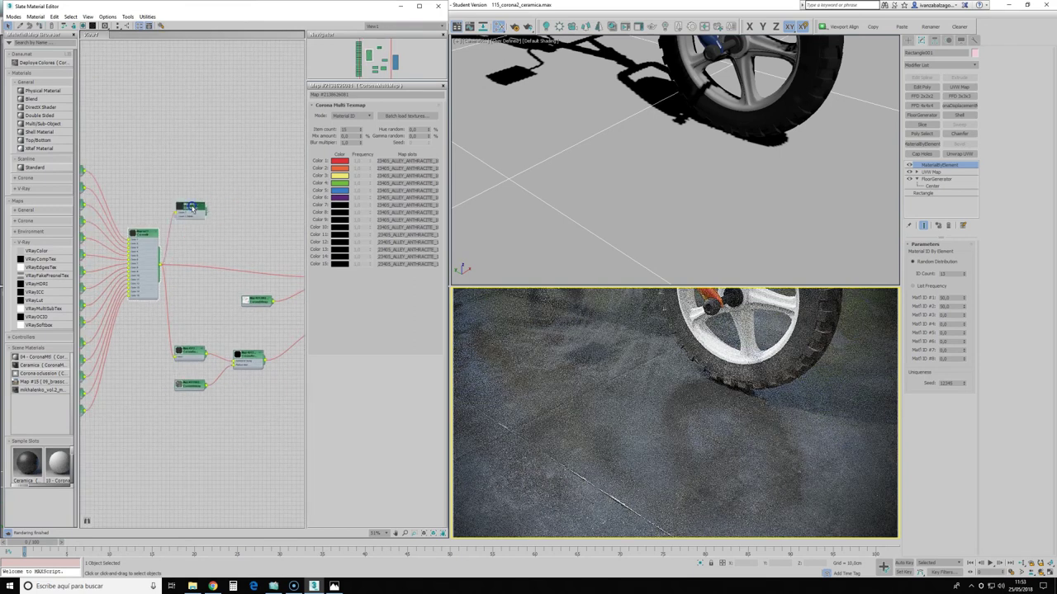
pyautogui.scroll(-2, 237, 264)
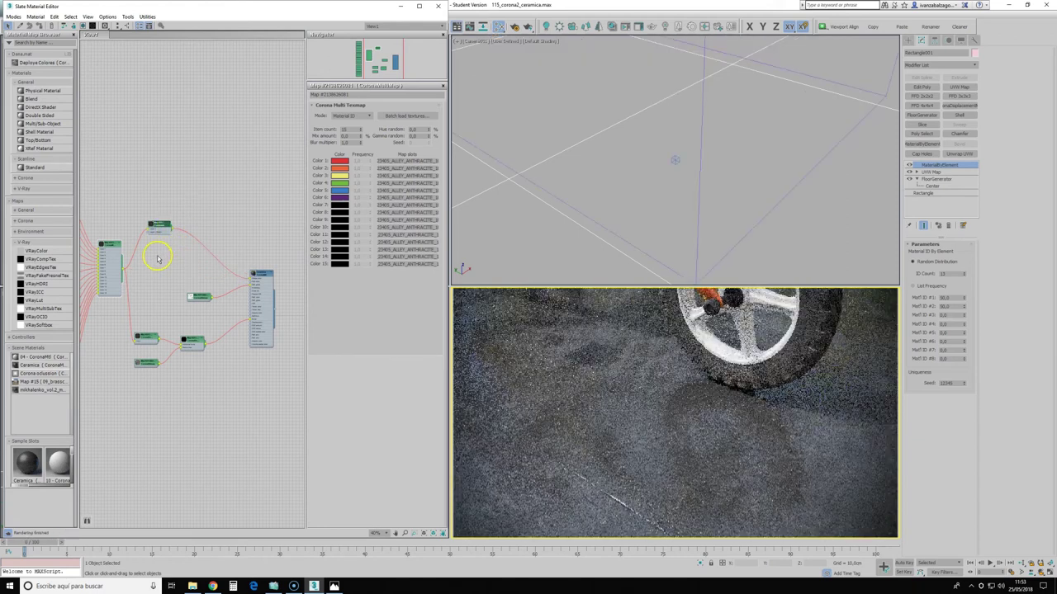
pyautogui.scroll(-2, 156, 250)
pyautogui.scroll(2, 140, 230)
pyautogui.scroll(1, 141, 223)
pyautogui.moveTo(142, 220); pyautogui.dragTo(183, 240)
pyautogui.doubleClick(184, 240)
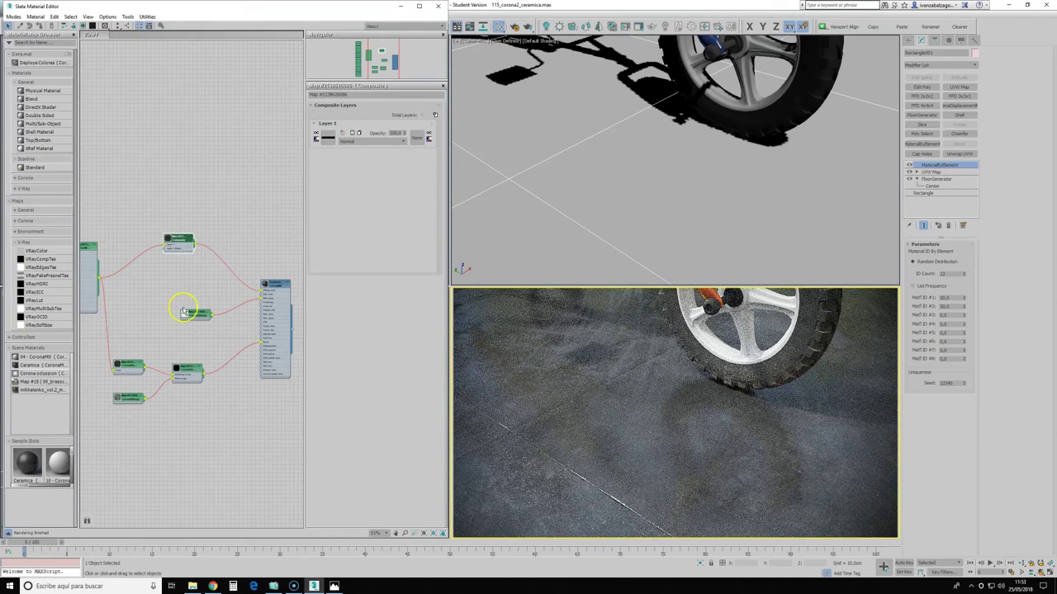
pyautogui.scroll(-3, 132, 289)
pyautogui.scroll(3, 210, 276)
pyautogui.scroll(2, 211, 276)
pyautogui.scroll(1, 186, 273)
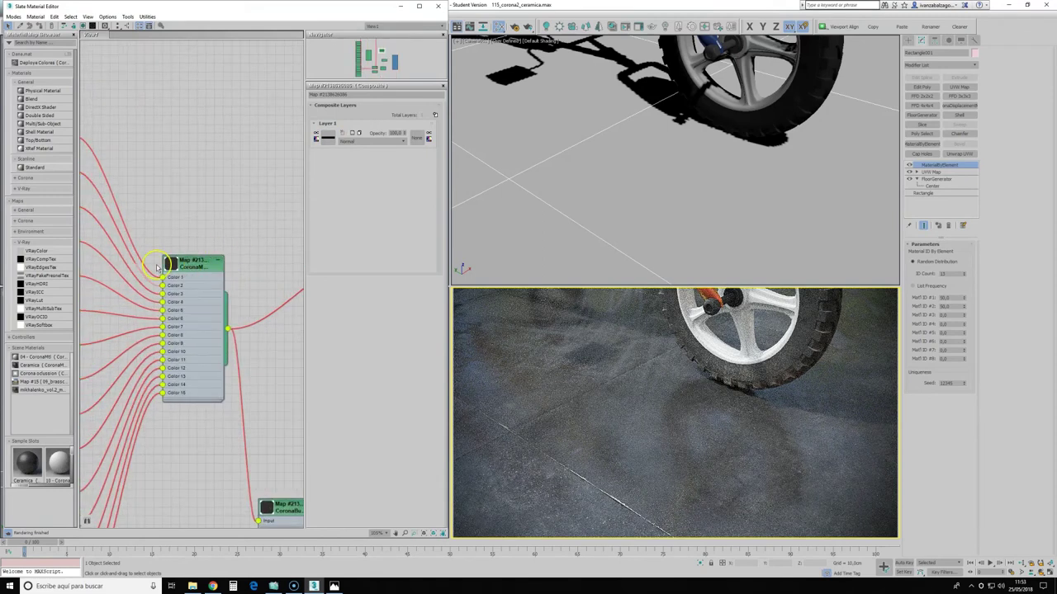
pyautogui.scroll(-2, 194, 277)
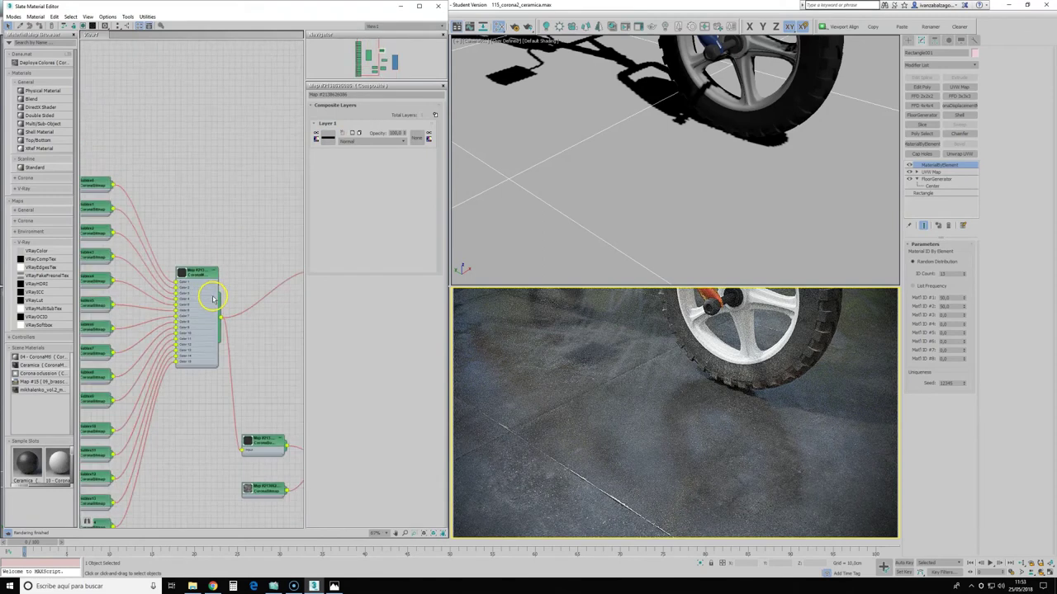
pyautogui.scroll(-2, 206, 288)
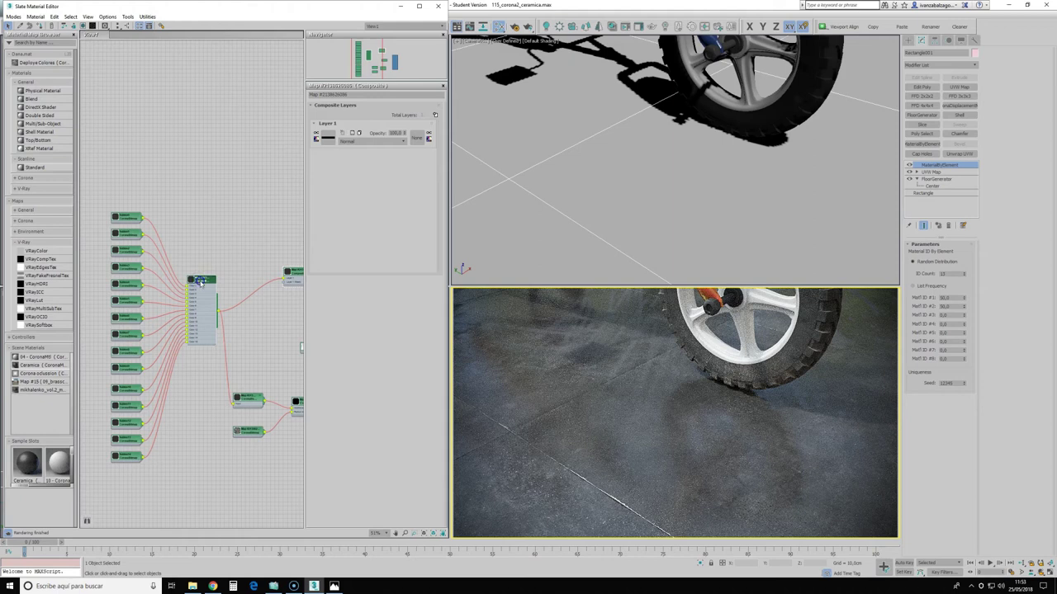
pyautogui.doubleClick(199, 282)
pyautogui.click(411, 136)
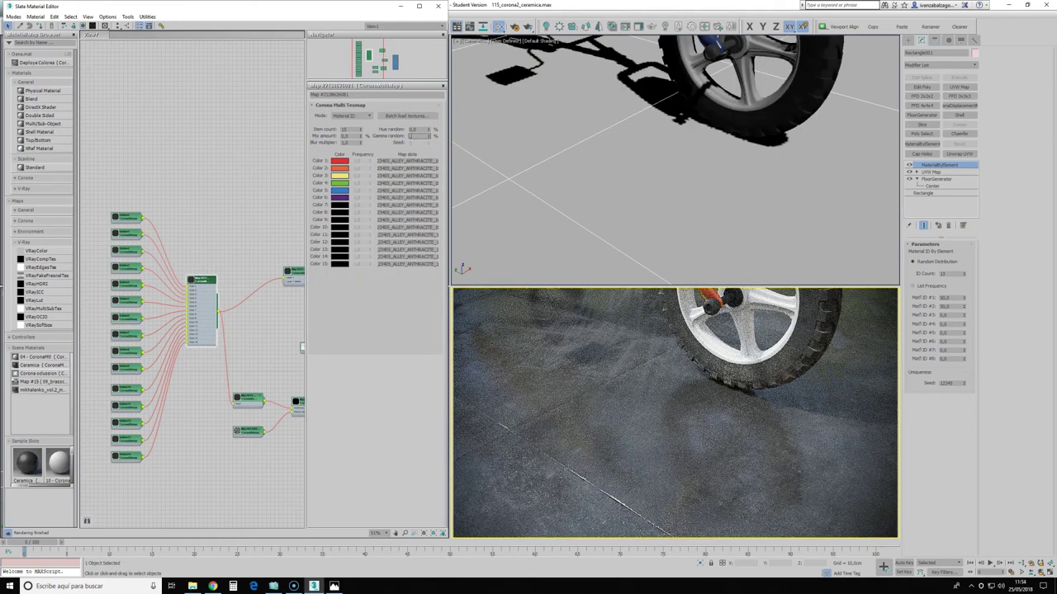
pyautogui.click(524, 240)
pyautogui.click(538, 391)
pyautogui.click(368, 255)
pyautogui.click(399, 115)
pyautogui.click(421, 130)
pyautogui.click(334, 130)
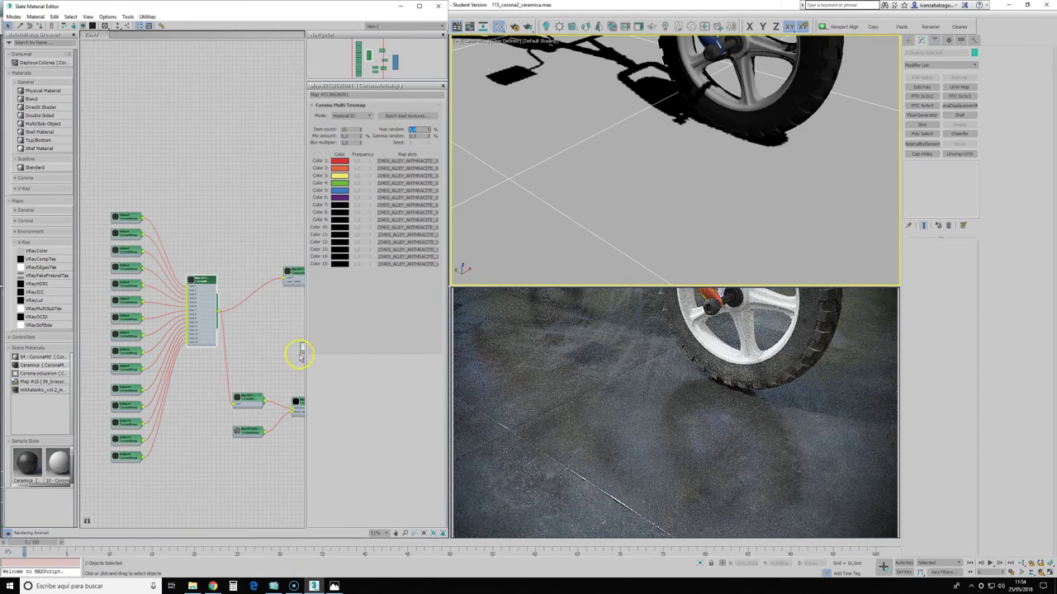
pyautogui.scroll(-2, 288, 289)
# - Open the Composite map's settings and add a second layer
pyautogui.moveTo(288, 289); pyautogui.dragTo(218, 293, button='middle')
pyautogui.doubleClick(218, 291)
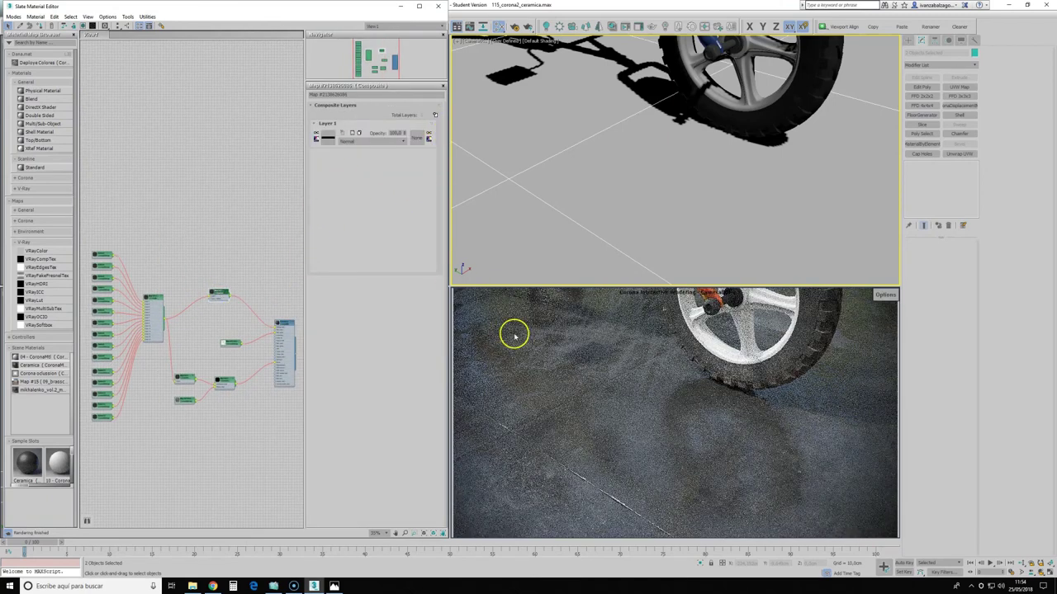
pyautogui.click(435, 115)
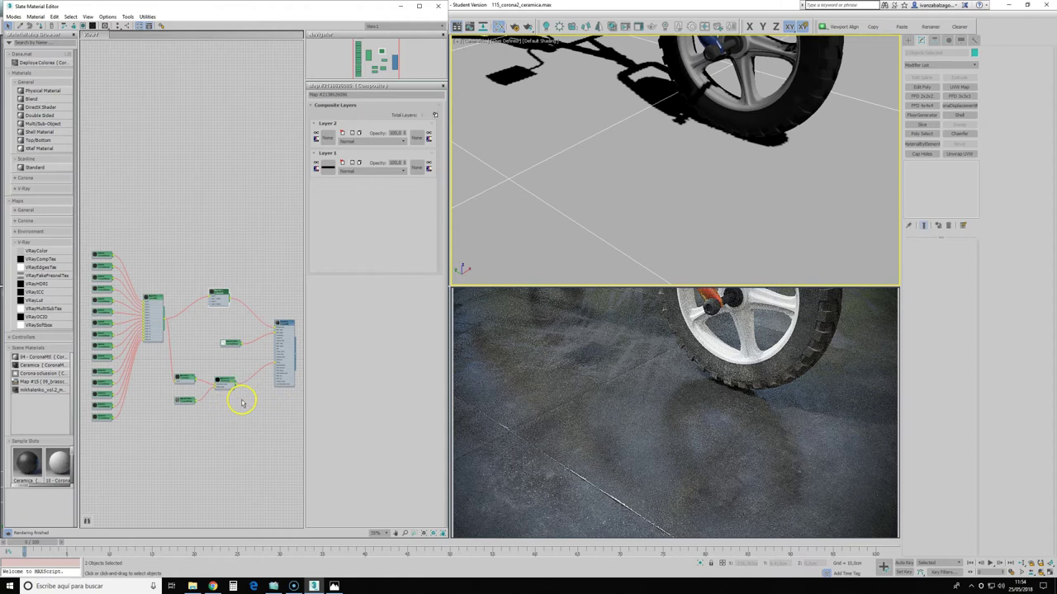
# - Link the small map node into the Composite's Layer 2 as an instance
pyautogui.click(222, 383)
pyautogui.scroll(1, 222, 383)
pyautogui.scroll(3, 223, 384)
pyautogui.scroll(-2, 224, 384)
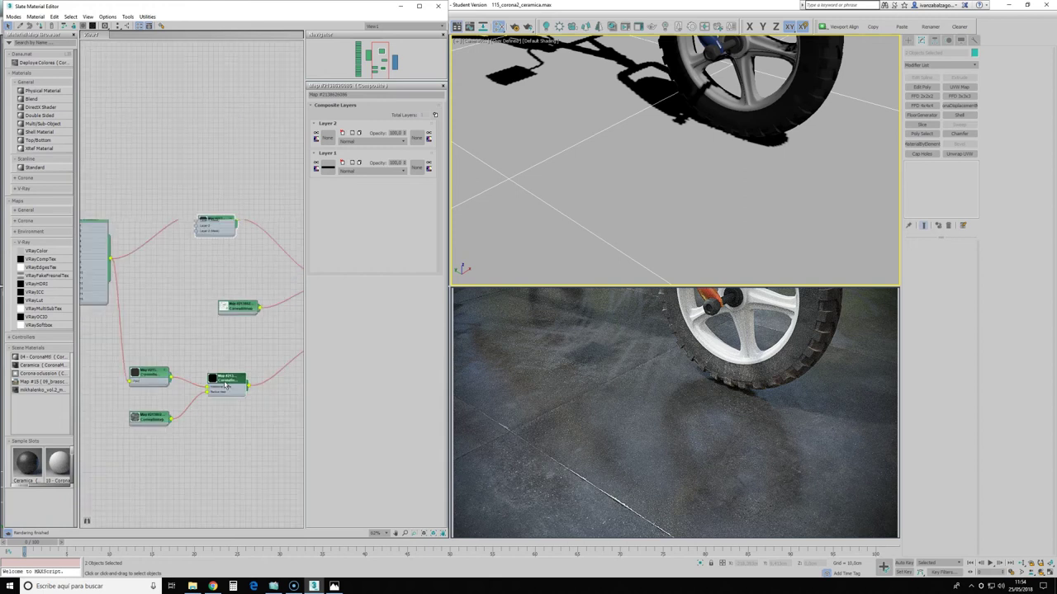
pyautogui.scroll(-1, 225, 385)
pyautogui.moveTo(226, 385); pyautogui.dragTo(224, 394)
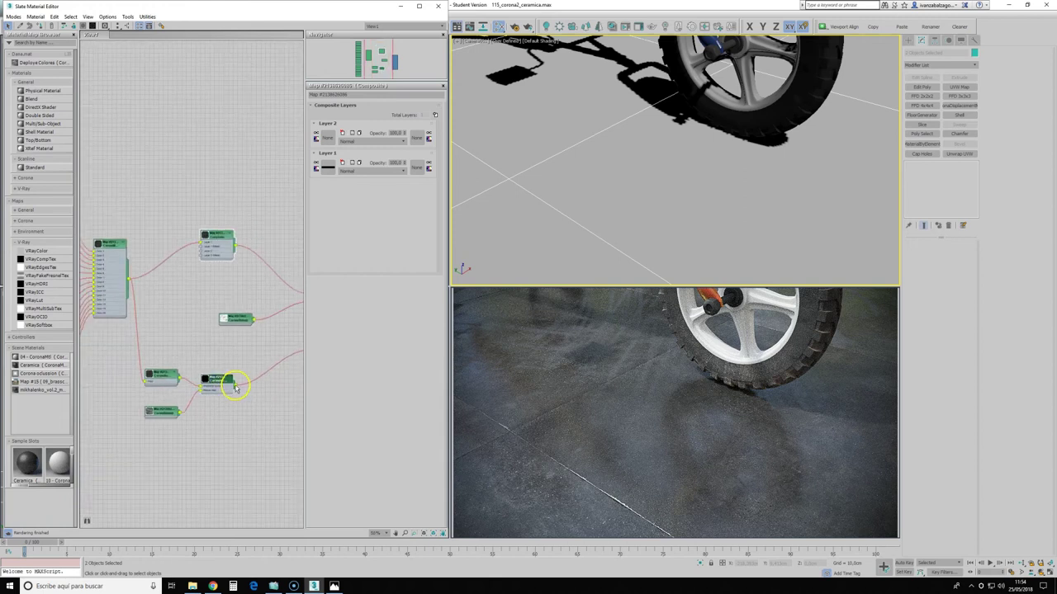
pyautogui.moveTo(235, 386); pyautogui.dragTo(414, 138)
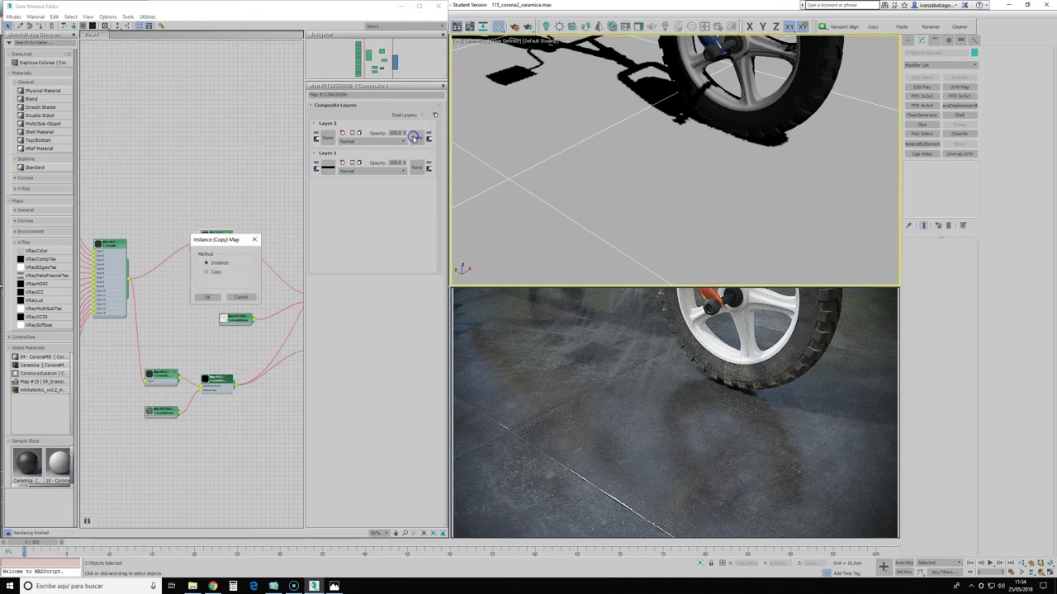
pyautogui.click(210, 299)
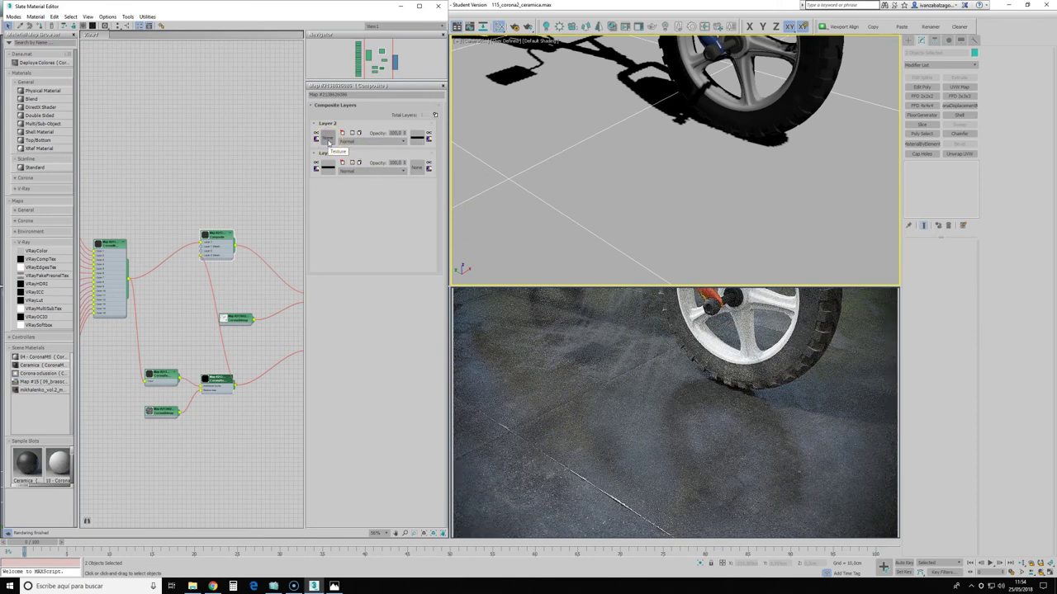
# - Load a CoronaColor map into the Composite's Layer 2 slot
pyautogui.click(328, 140)
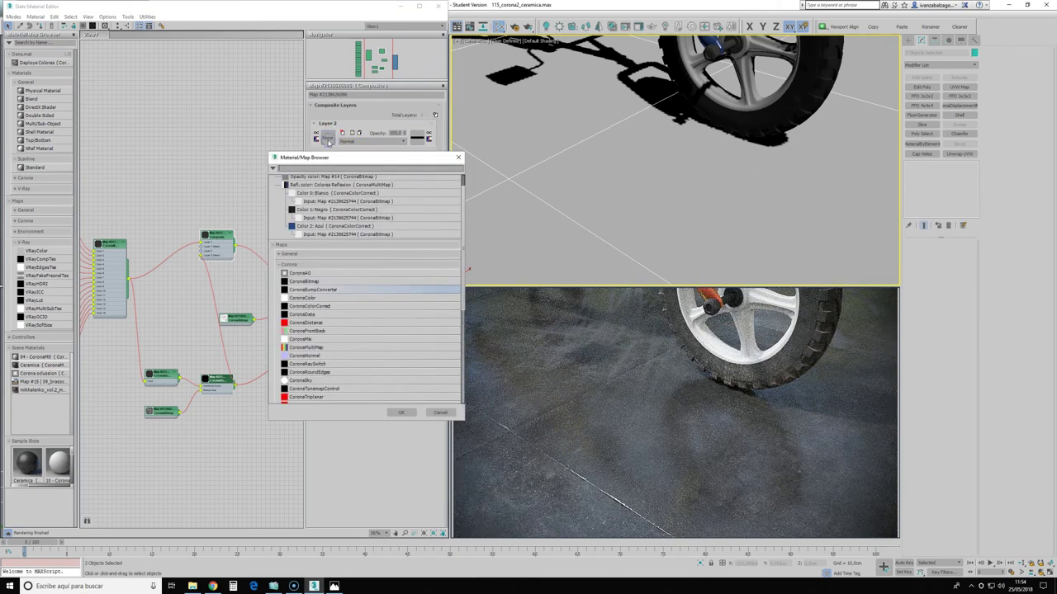
pyautogui.doubleClick(304, 298)
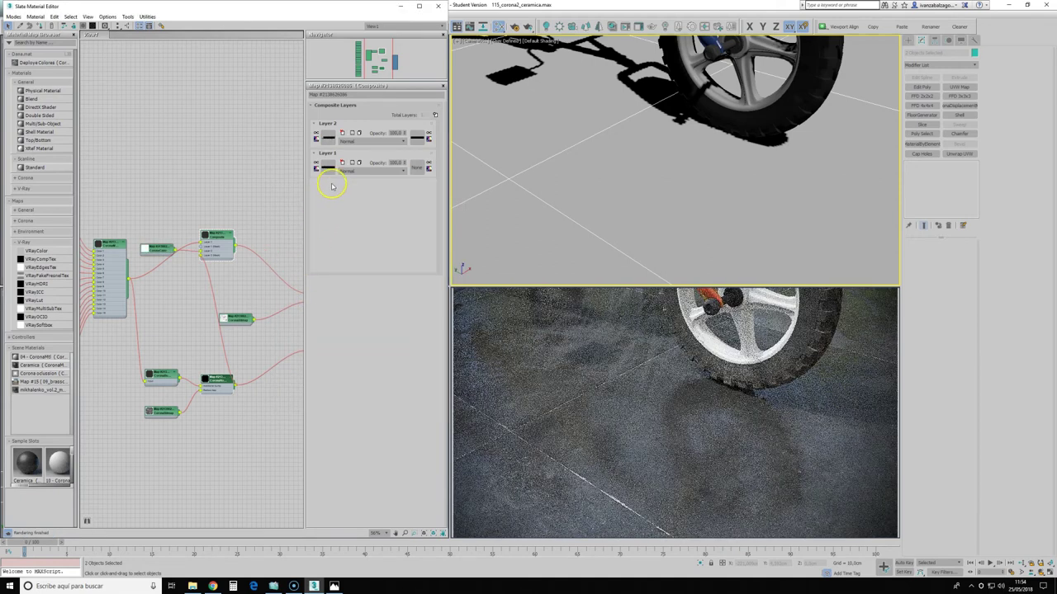
pyautogui.moveTo(151, 251); pyautogui.dragTo(150, 205)
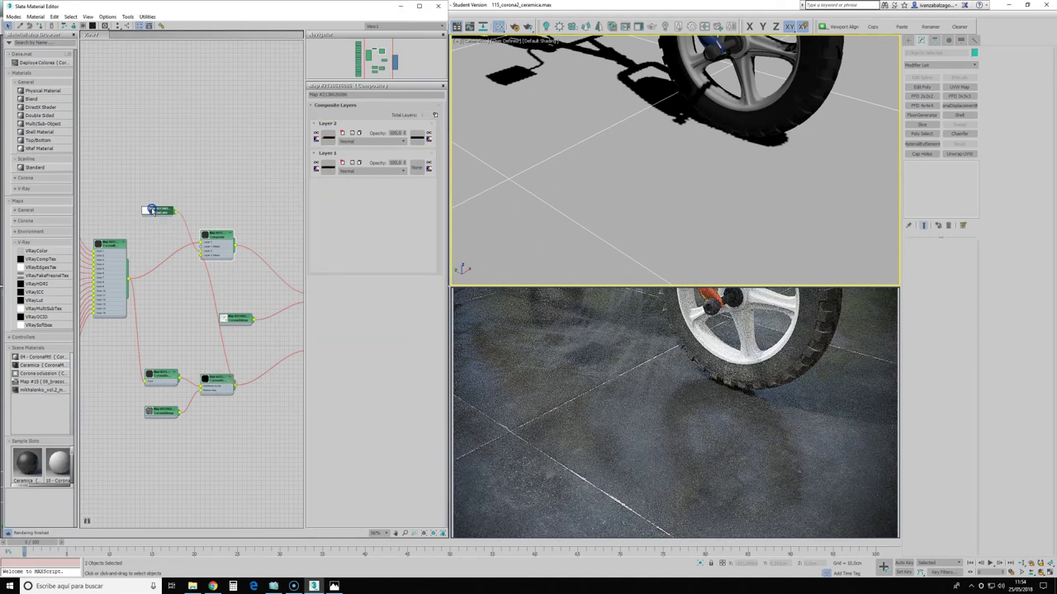
# - Change the CoronaColor solid colour from white to orange (about R255 G140 B43)
pyautogui.doubleClick(151, 204)
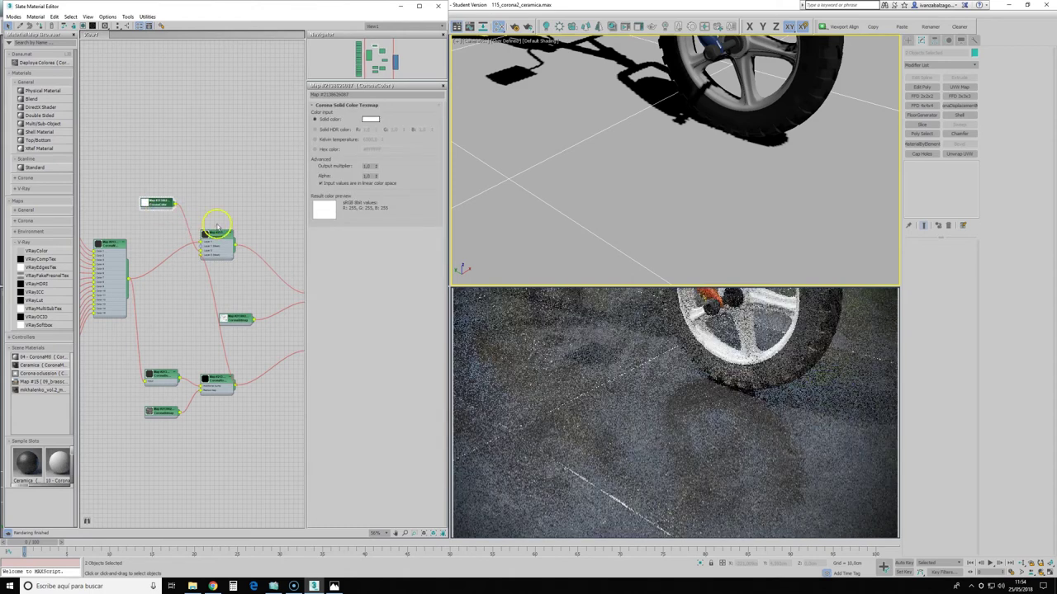
pyautogui.click(371, 119)
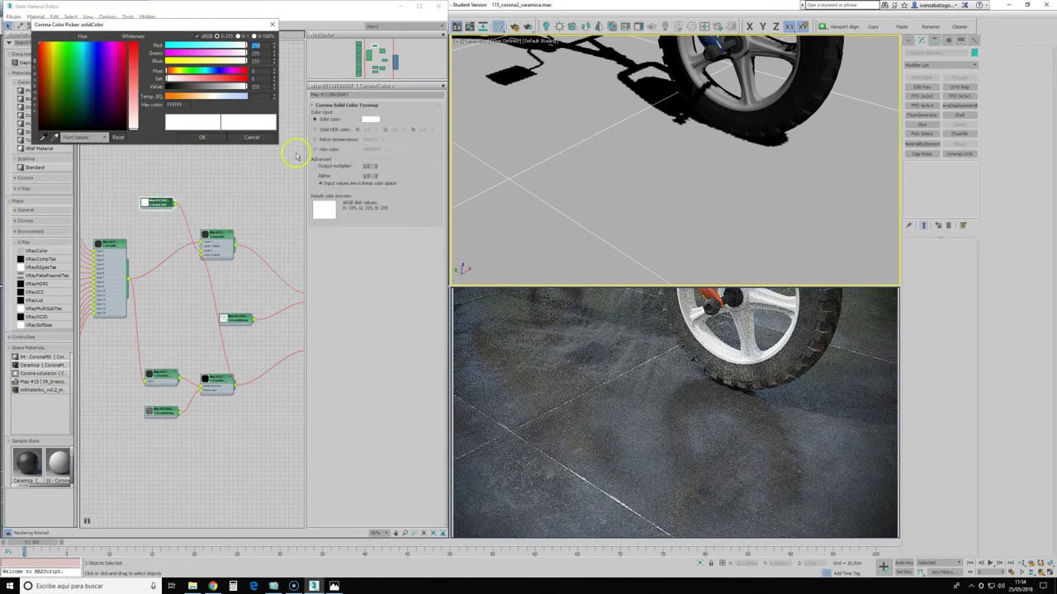
pyautogui.moveTo(206, 78); pyautogui.dragTo(225, 80)
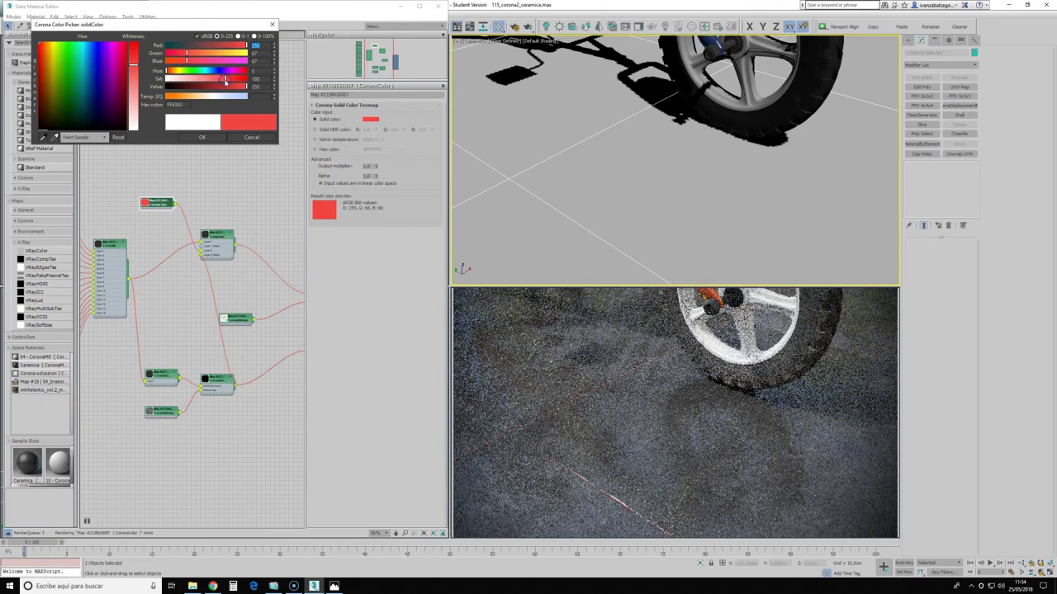
pyautogui.moveTo(196, 57); pyautogui.dragTo(212, 53)
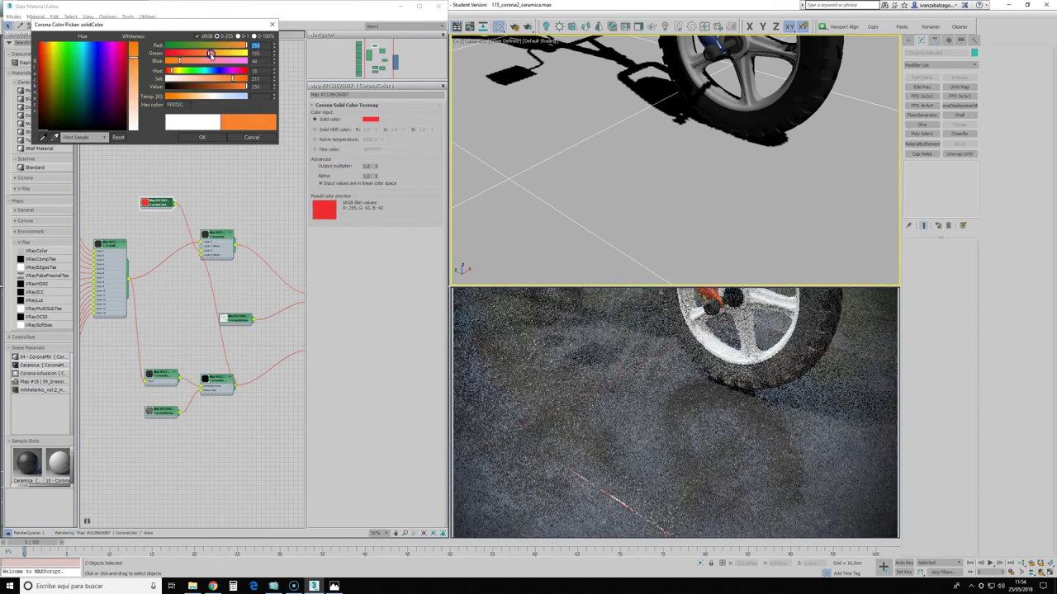
pyautogui.click(205, 136)
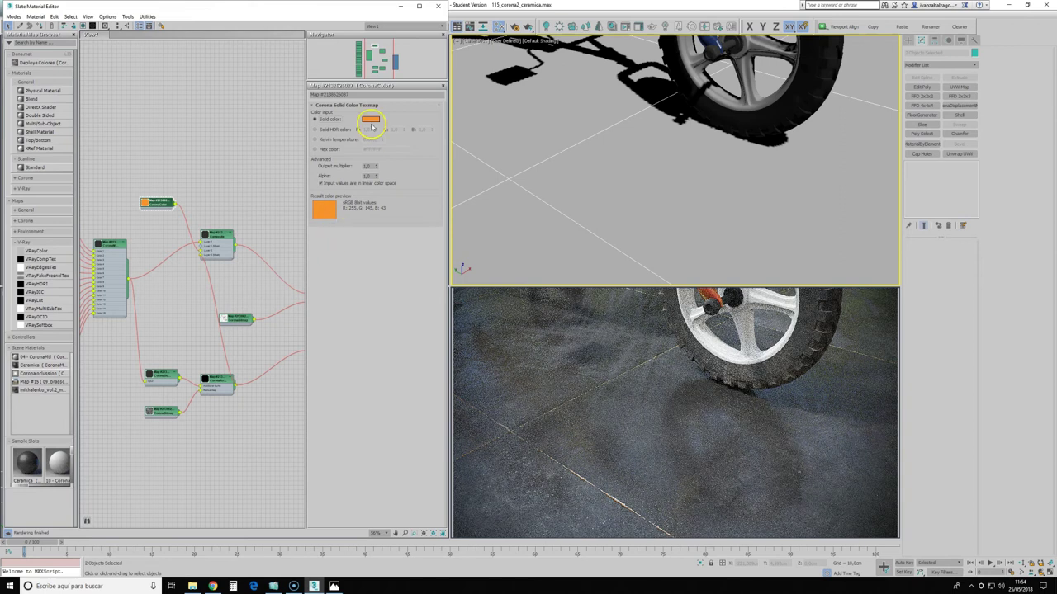
pyautogui.scroll(-2, 236, 238)
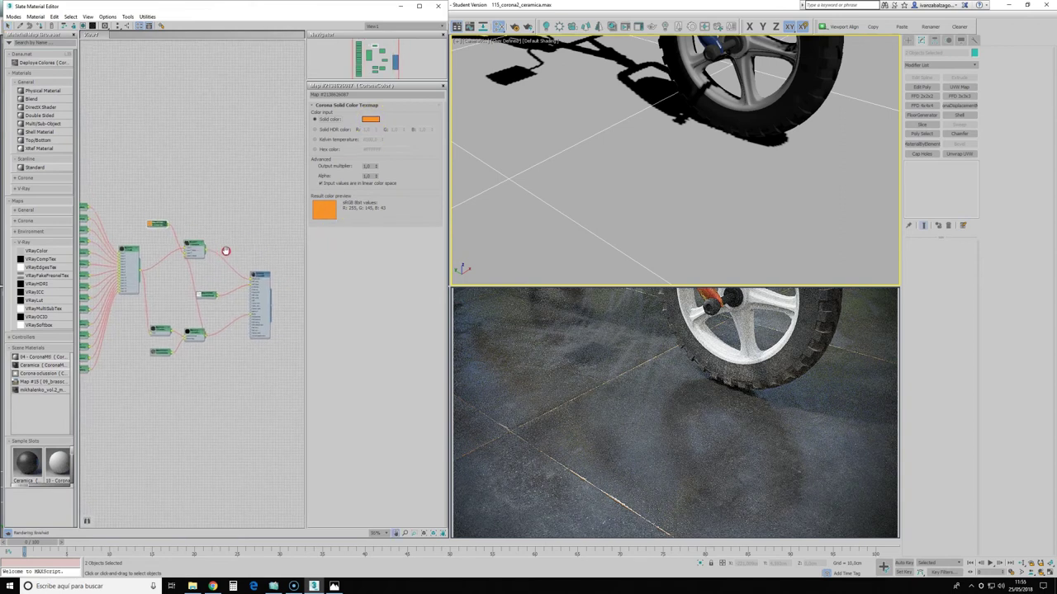
pyautogui.moveTo(223, 251); pyautogui.dragTo(259, 285, button='middle')
pyautogui.scroll(1, 184, 242)
pyautogui.scroll(-1, 177, 229)
pyautogui.scroll(-1, 188, 231)
# - Inspect the Round Edges map and select its radius value
pyautogui.scroll(2, 176, 358)
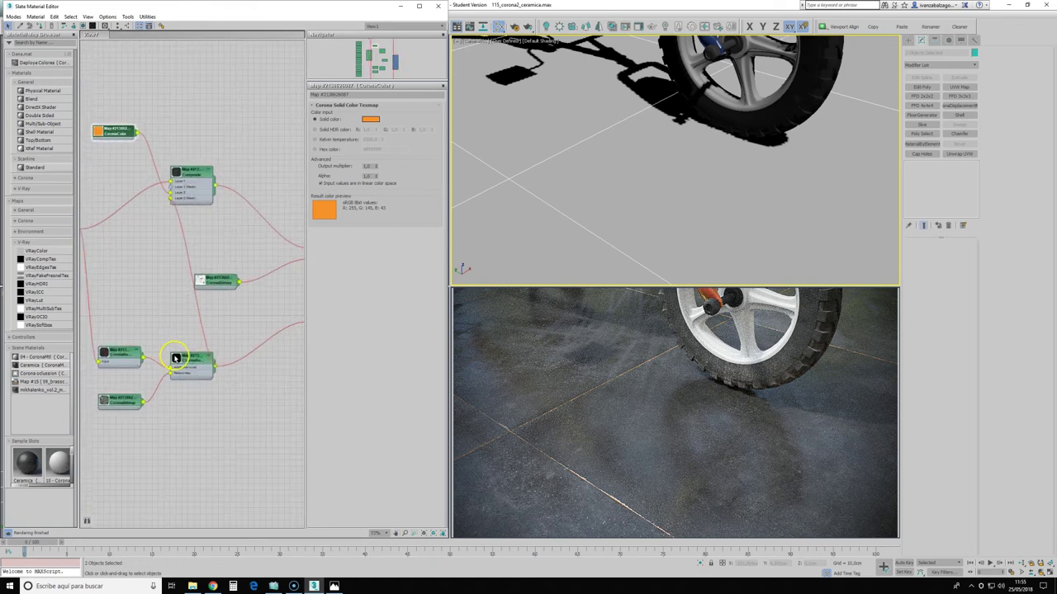
pyautogui.doubleClick(189, 357)
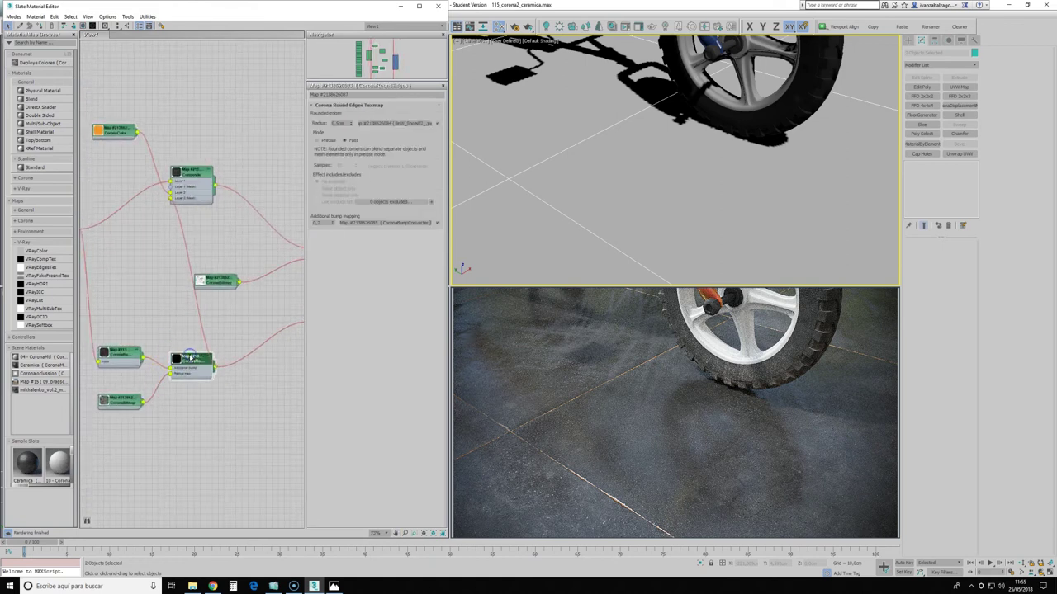
pyautogui.moveTo(341, 122); pyautogui.dragTo(287, 124)
# - Change the CoronaColor solid colour to a warm grey (about R149 G143 B133)
pyautogui.doubleClick(116, 131)
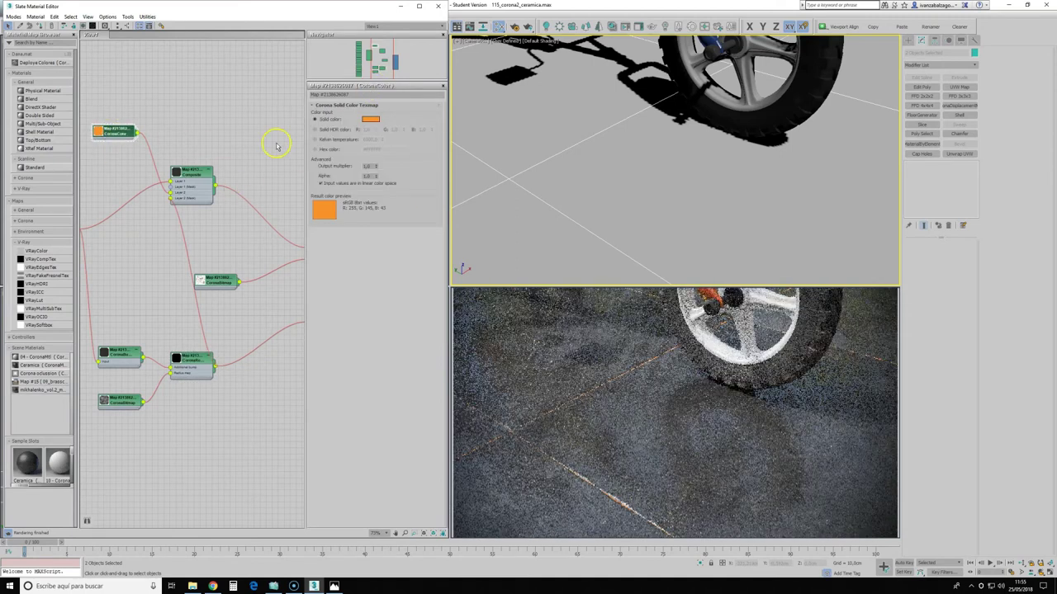
pyautogui.click(368, 120)
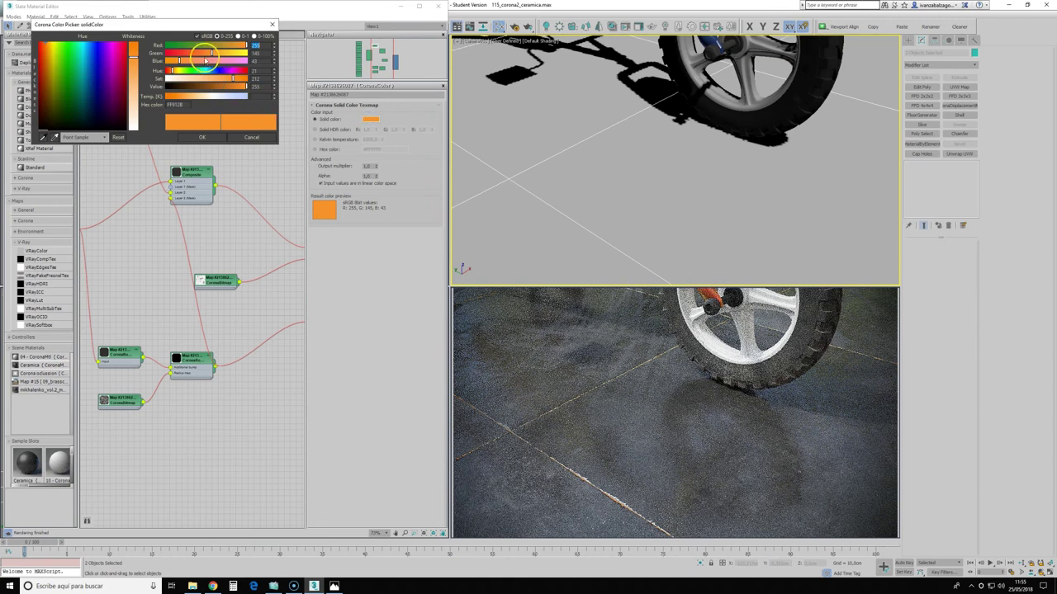
pyautogui.moveTo(206, 45)
pyautogui.mouseDown()
pyautogui.moveTo(171, 47)
pyautogui.moveTo(187, 49)
pyautogui.moveTo(169, 80)
pyautogui.moveTo(217, 87)
pyautogui.moveTo(179, 79)
pyautogui.moveTo(213, 76)
pyautogui.moveTo(210, 86)
pyautogui.mouseUp()
pyautogui.moveTo(212, 46); pyautogui.dragTo(206, 62)
pyautogui.click(223, 76)
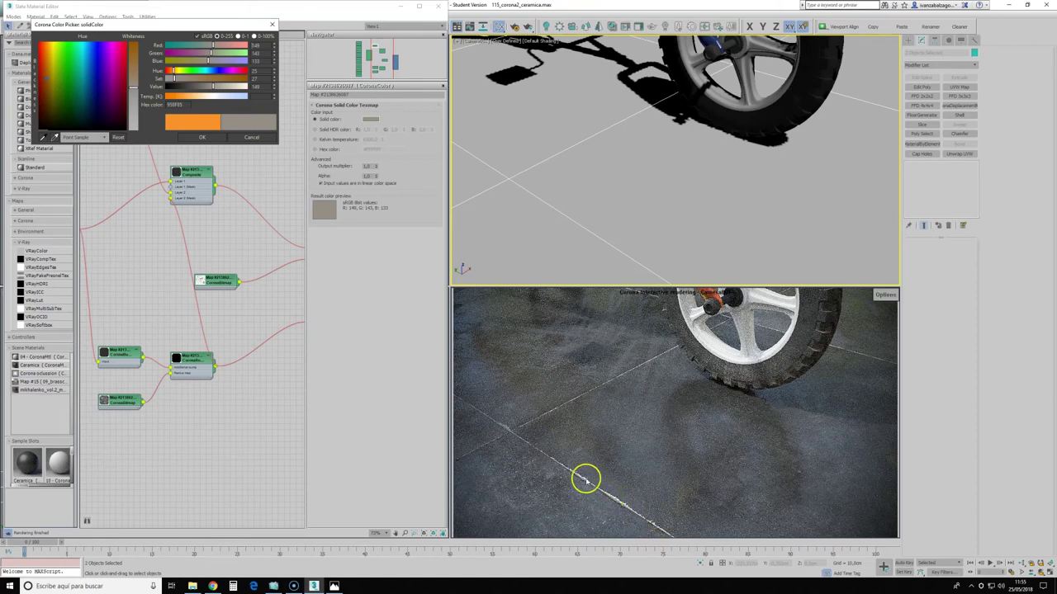
pyautogui.click(202, 137)
# - Move the CoronaColor node lower in the graph and select the Round Edges radius field
pyautogui.moveTo(188, 173); pyautogui.dragTo(201, 174)
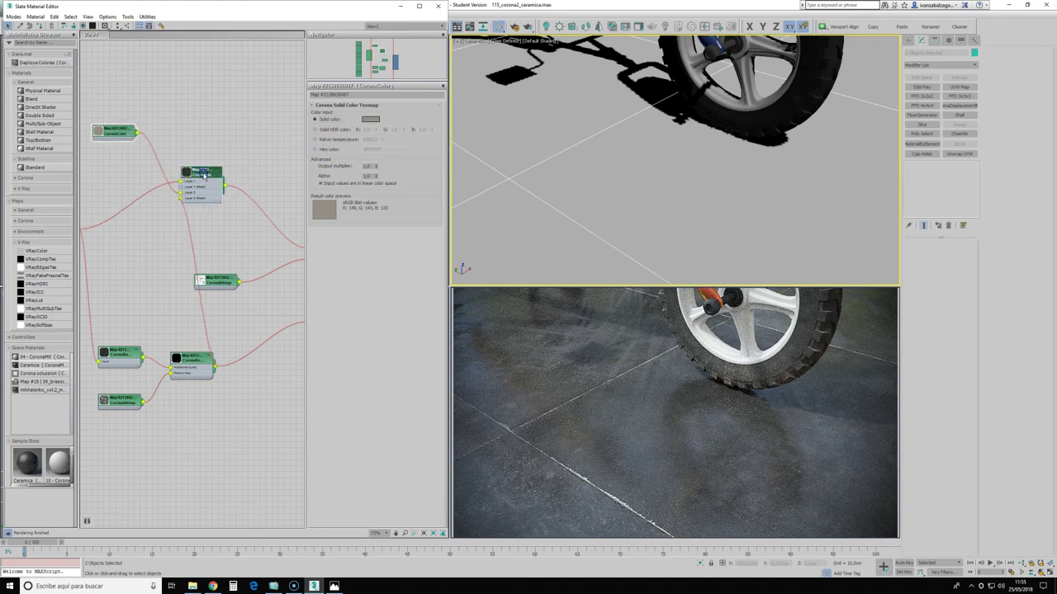
pyautogui.doubleClick(204, 173)
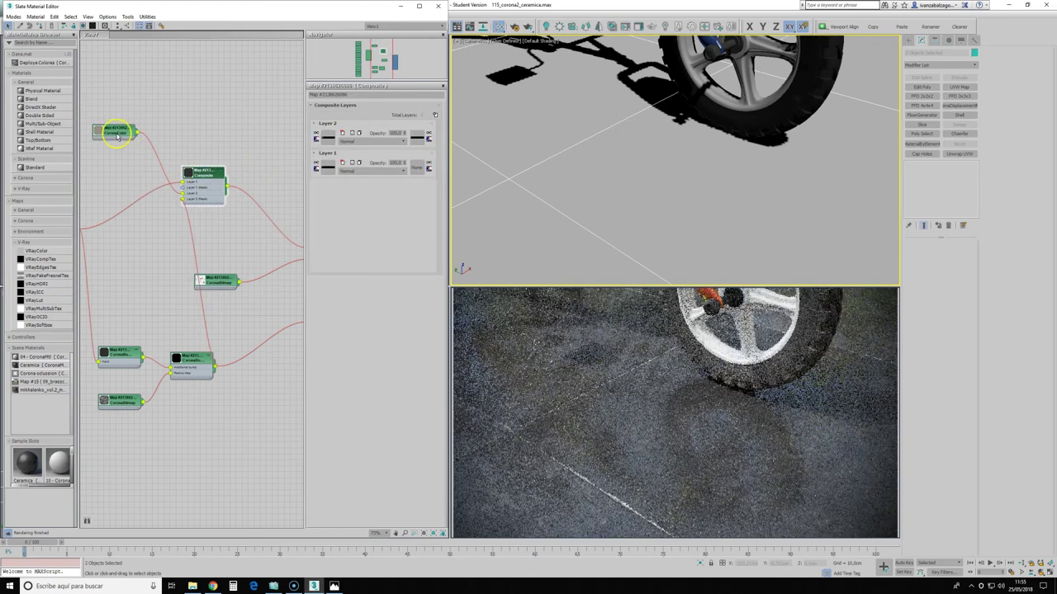
pyautogui.moveTo(116, 130); pyautogui.dragTo(134, 232)
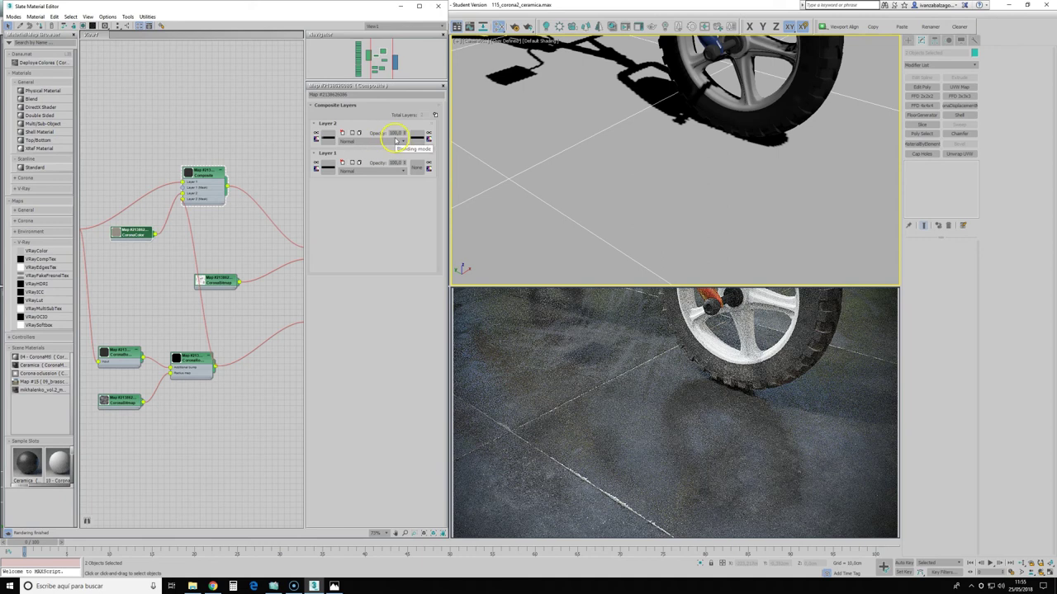
pyautogui.click(414, 137)
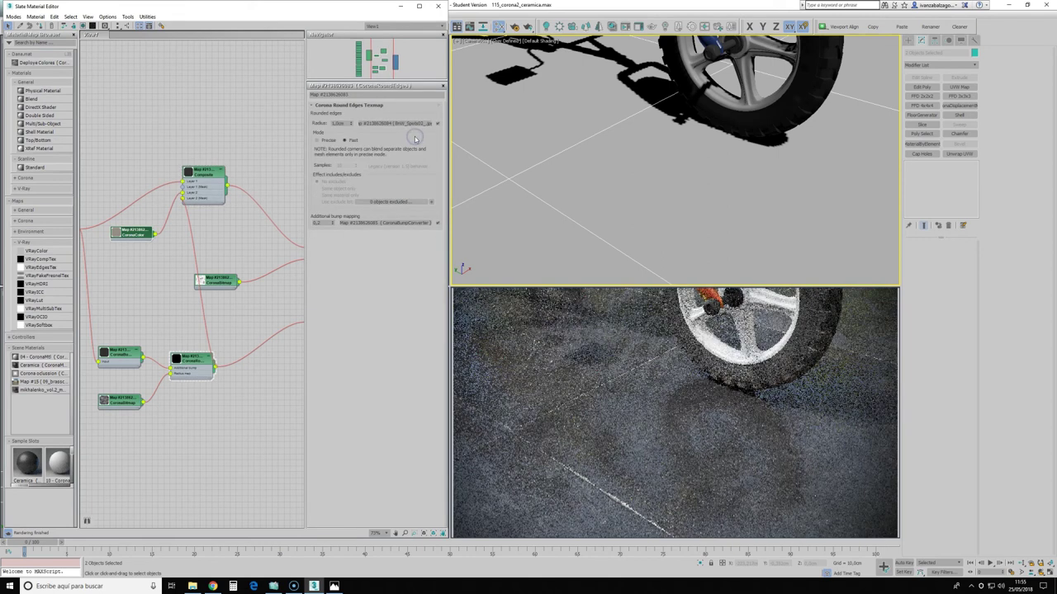
pyautogui.click(348, 124)
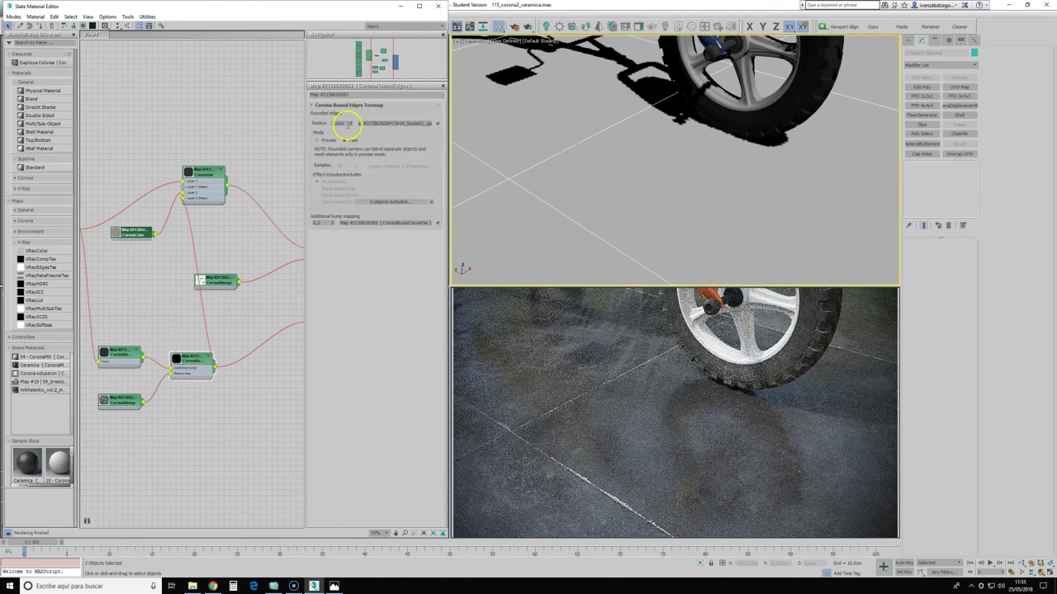
# - Enter a new Round Edges radius so the live render shows thinner tile seams
pyautogui.press('Return')
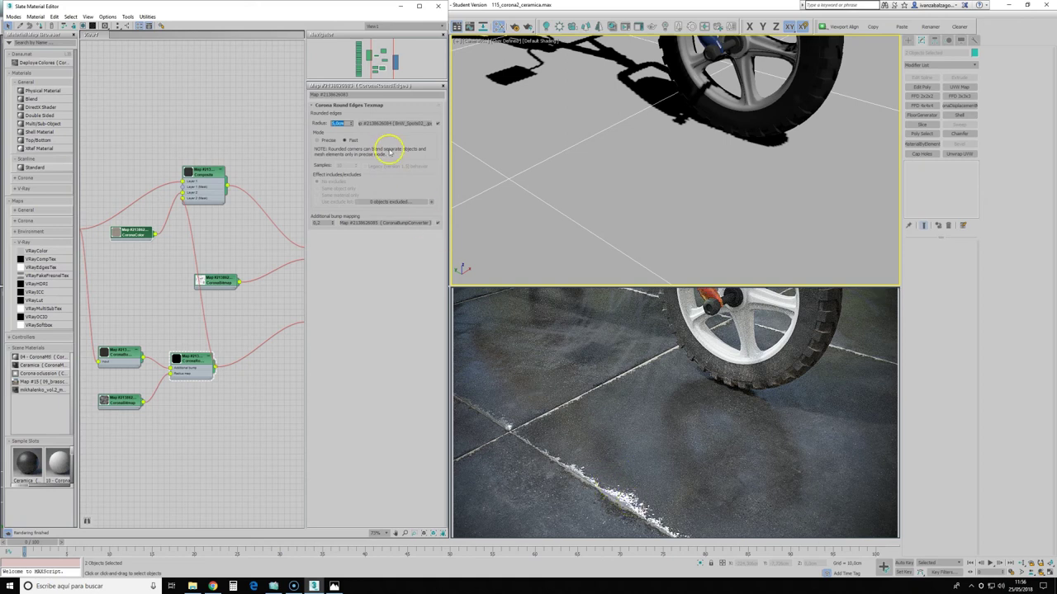
pyautogui.press('Return')
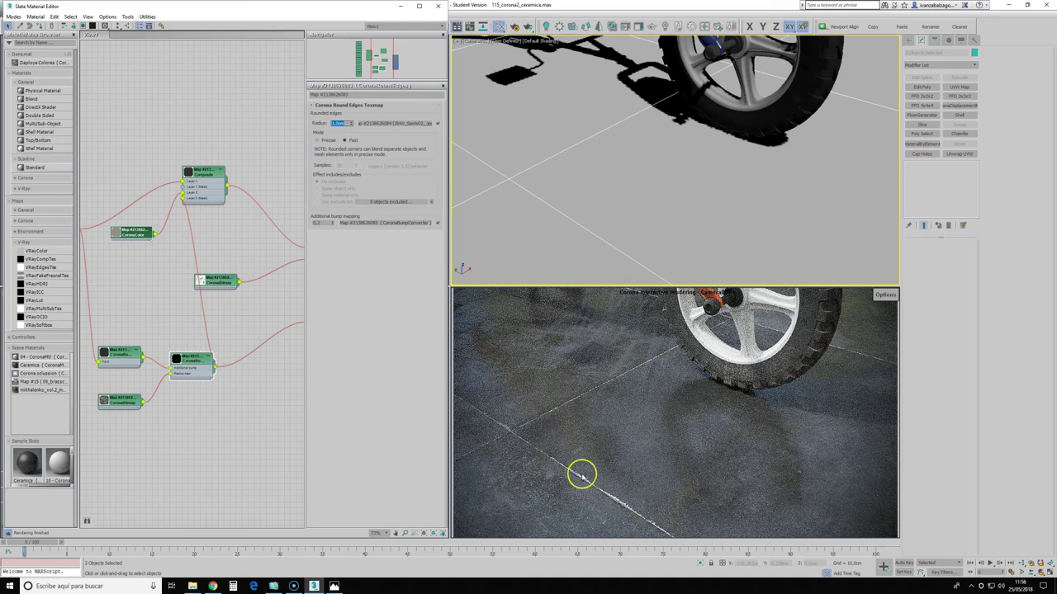
pyautogui.click(883, 295)
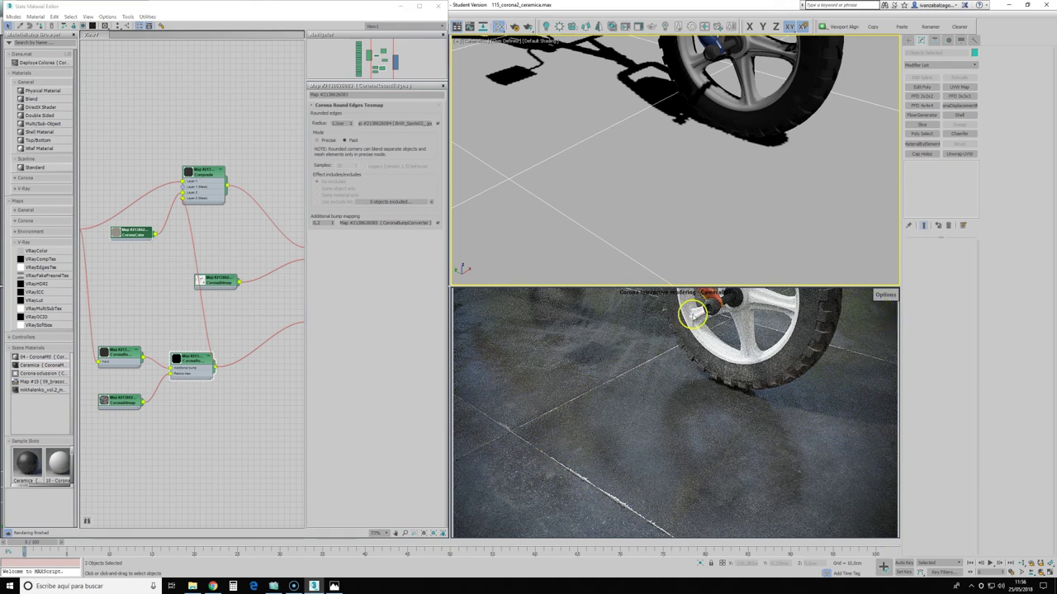
# - Switch the lower viewport to Camera002 and start a Corona Interactive render in it
pyautogui.click(570, 296)
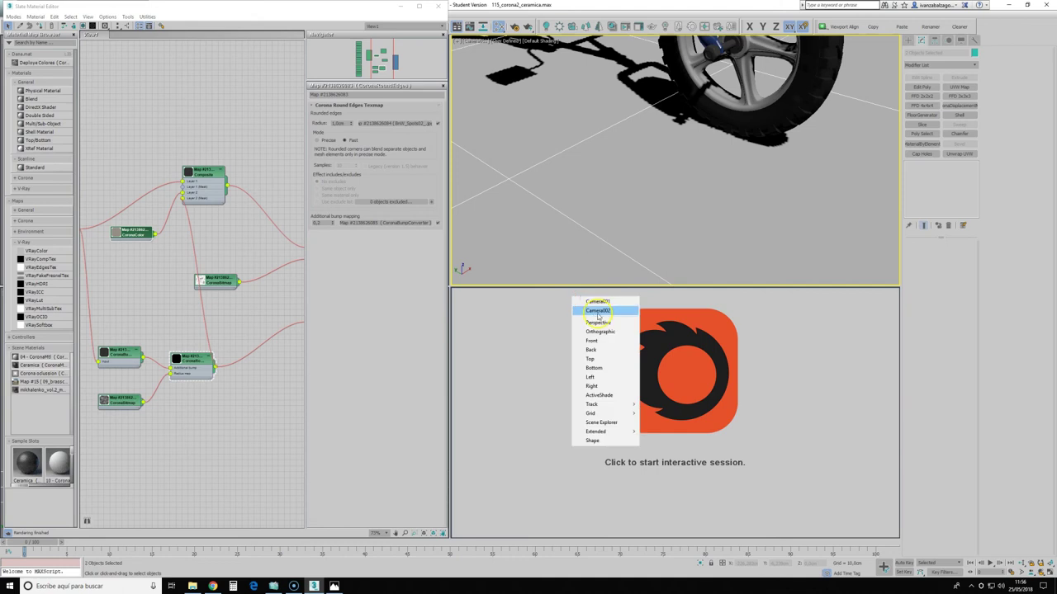
pyautogui.click(598, 311)
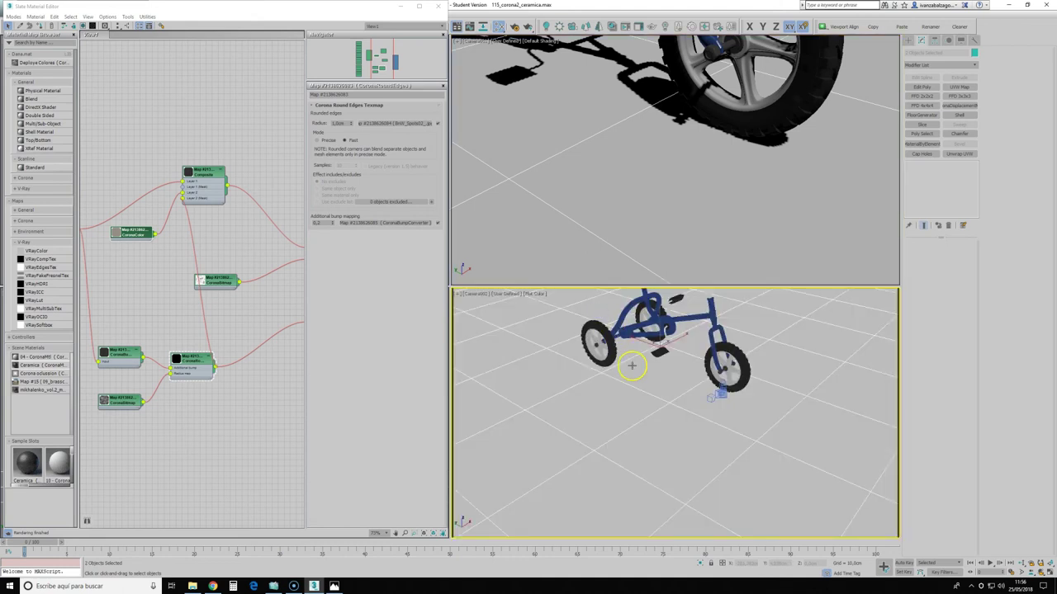
pyautogui.click(476, 296)
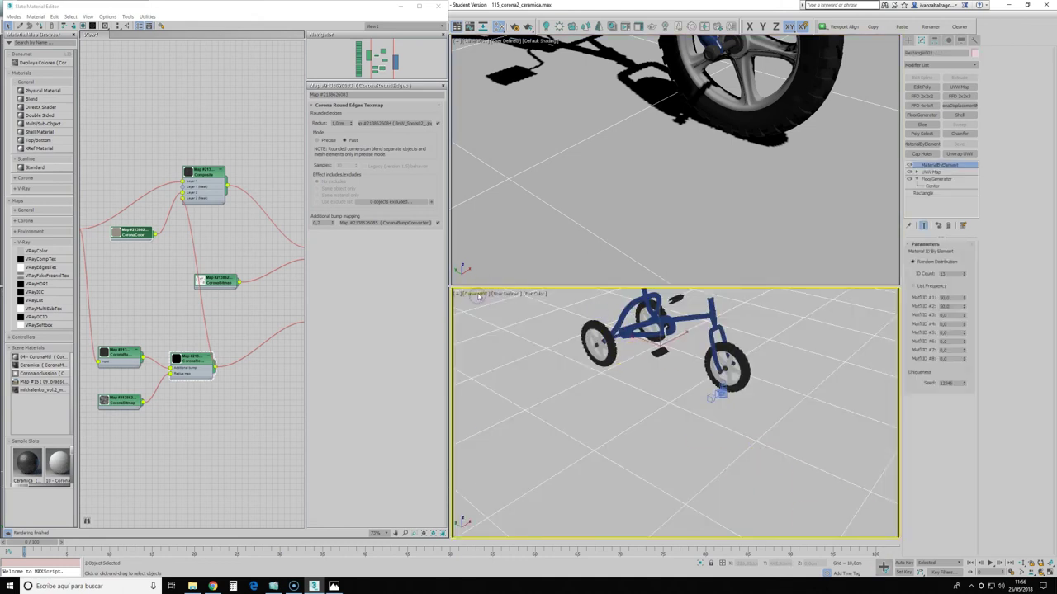
pyautogui.click(478, 296)
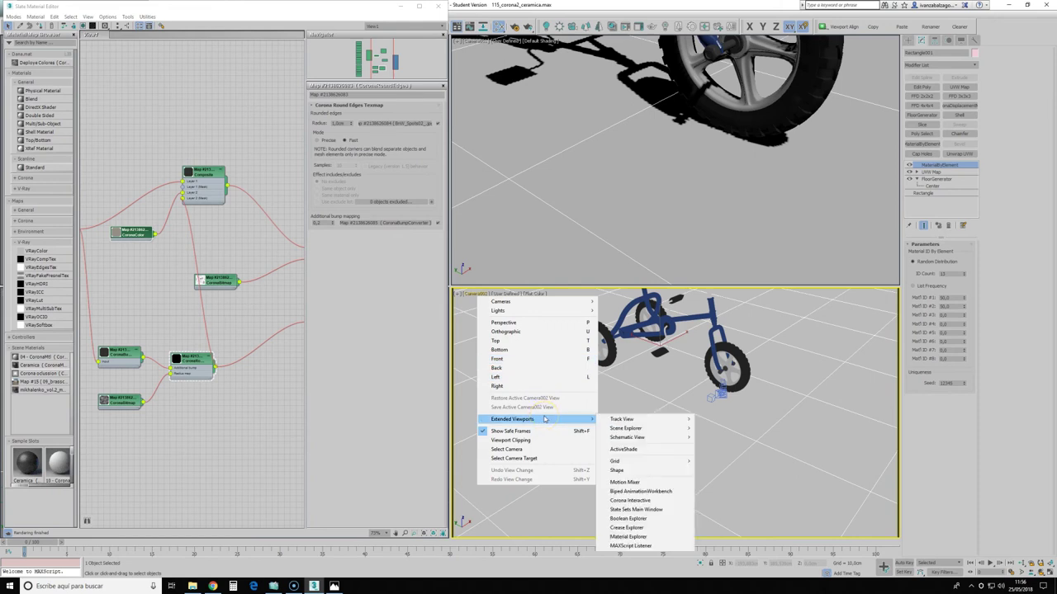
pyautogui.click(652, 500)
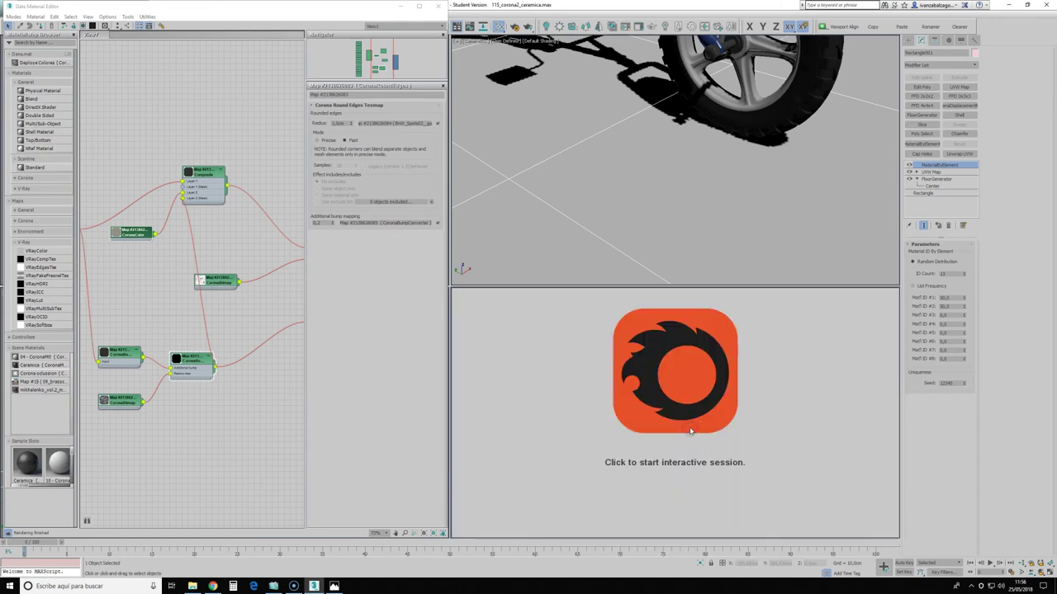
pyautogui.click(691, 430)
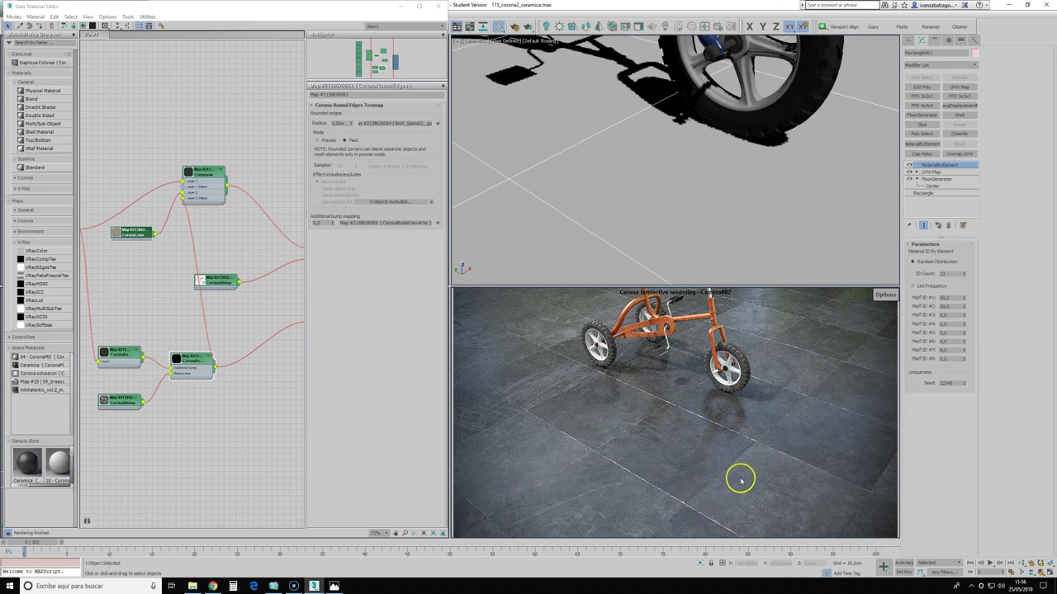
pyautogui.doubleClick(137, 233)
pyautogui.click(371, 121)
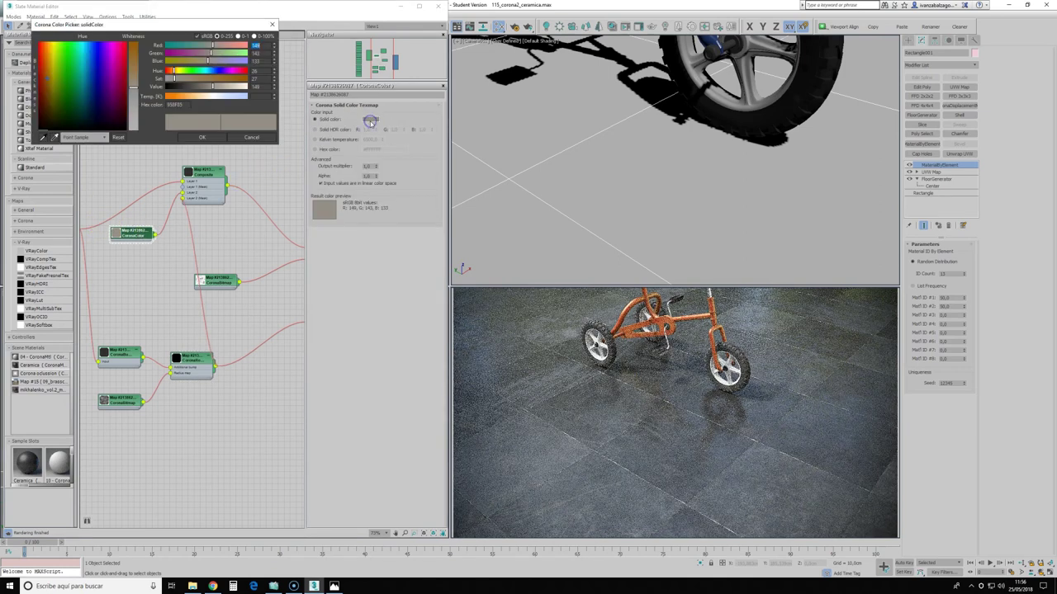
pyautogui.moveTo(213, 88); pyautogui.dragTo(216, 87)
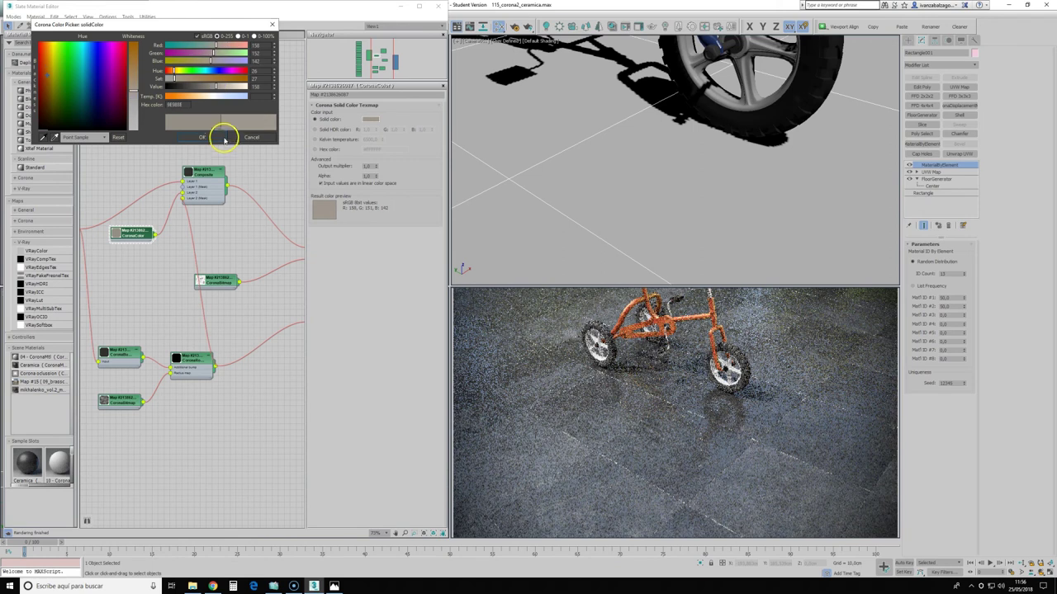
pyautogui.moveTo(182, 78); pyautogui.dragTo(172, 79)
pyautogui.click(202, 137)
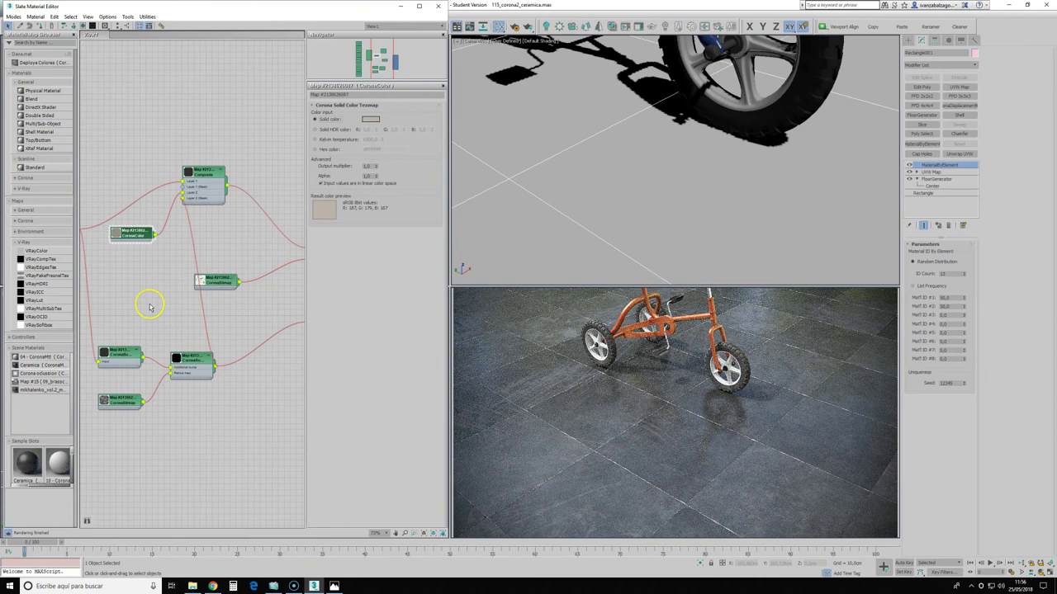
pyautogui.scroll(-4, 147, 301)
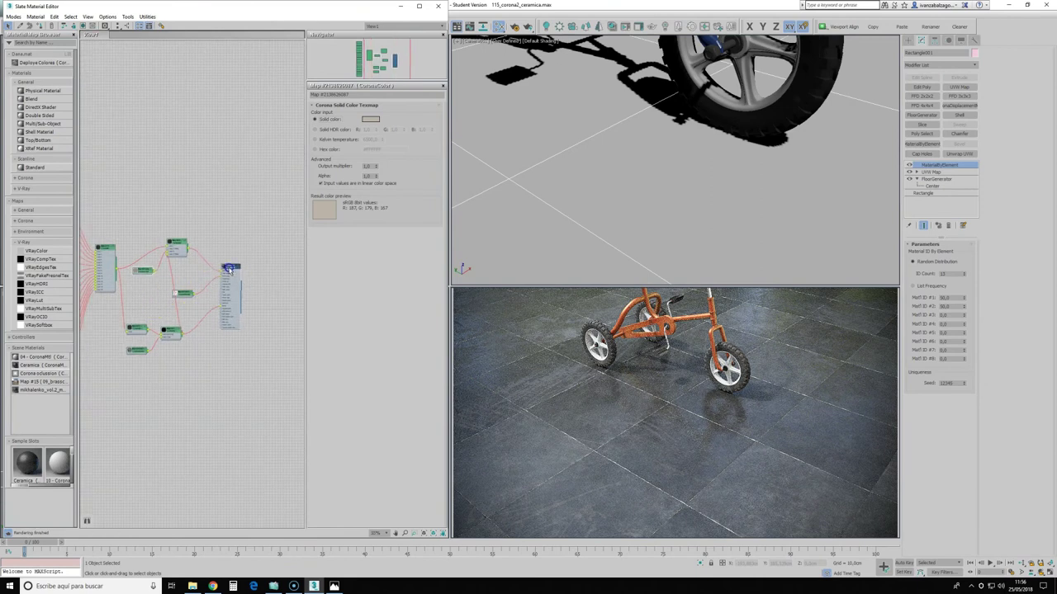
pyautogui.scroll(3, 236, 273)
pyautogui.scroll(2, 236, 272)
pyautogui.scroll(2, 237, 273)
pyautogui.scroll(-3, 238, 274)
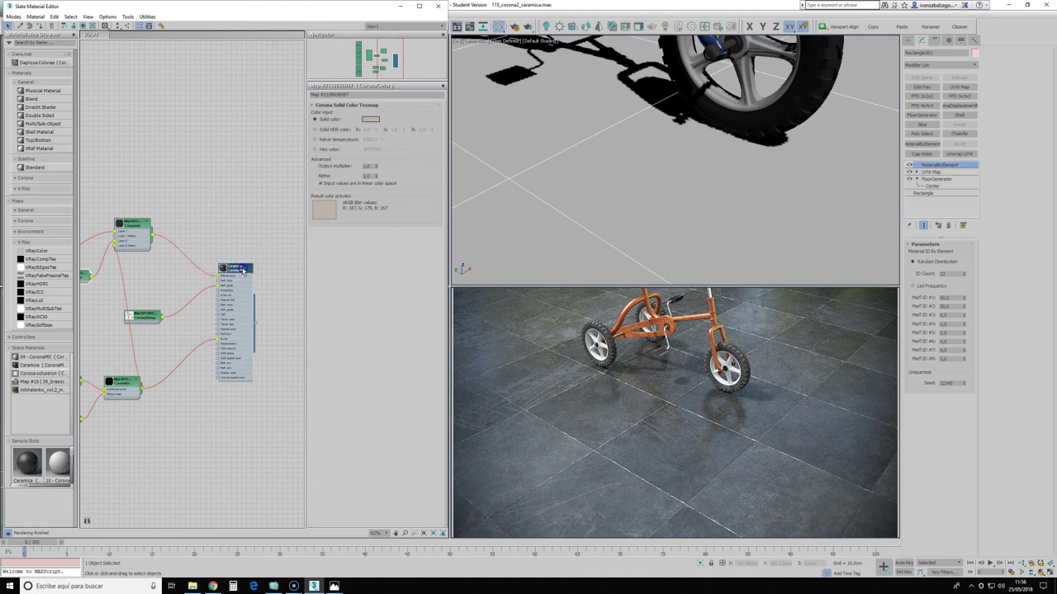
pyautogui.scroll(-2, 248, 280)
pyautogui.moveTo(264, 292); pyautogui.dragTo(203, 306, button='middle')
pyautogui.scroll(-2, 202, 312)
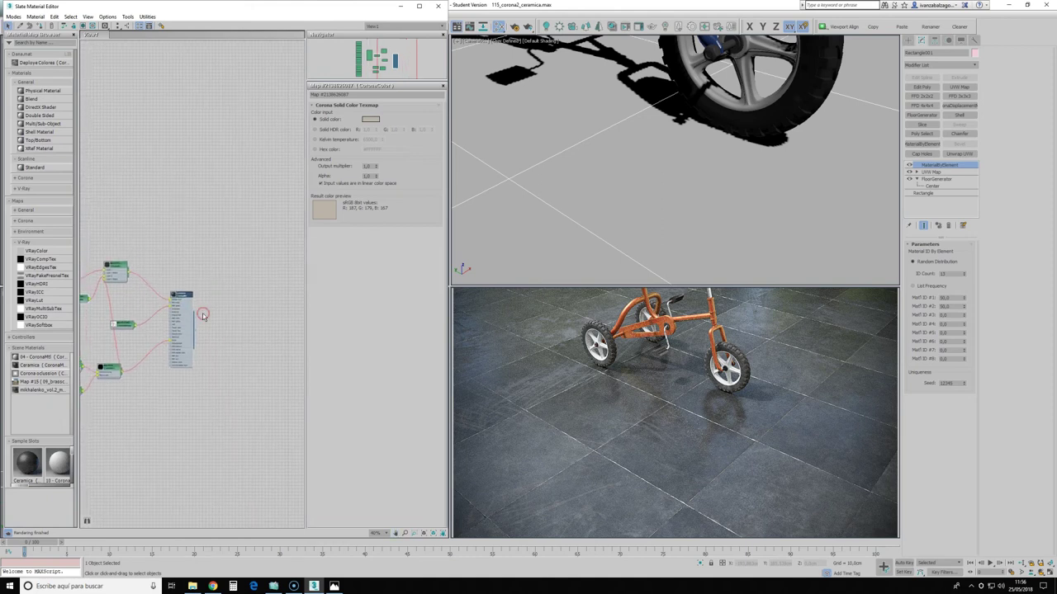
# - Maximize the Slate Material Editor, reposition the Ceramica node graph, and bring up the create-node menu
pyautogui.click(418, 6)
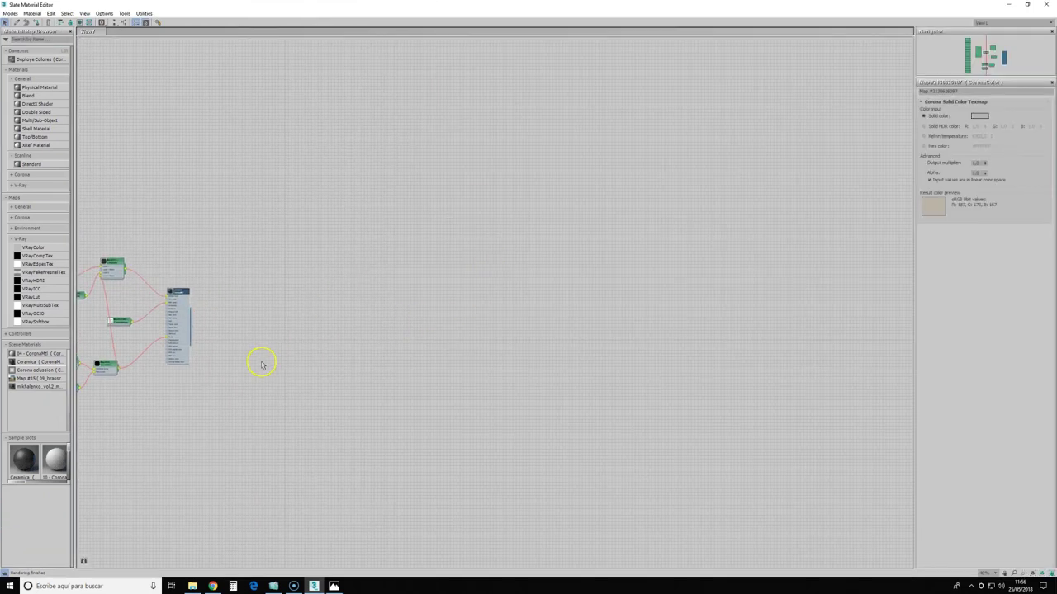
pyautogui.scroll(1, 420, 319)
pyautogui.scroll(3, 418, 319)
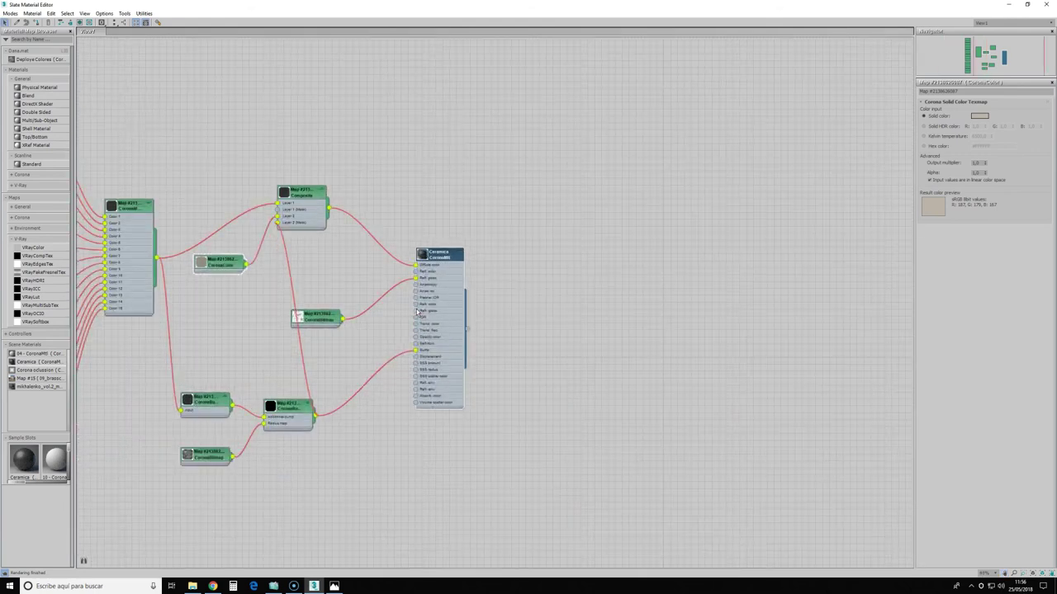
pyautogui.moveTo(445, 257); pyautogui.dragTo(451, 258)
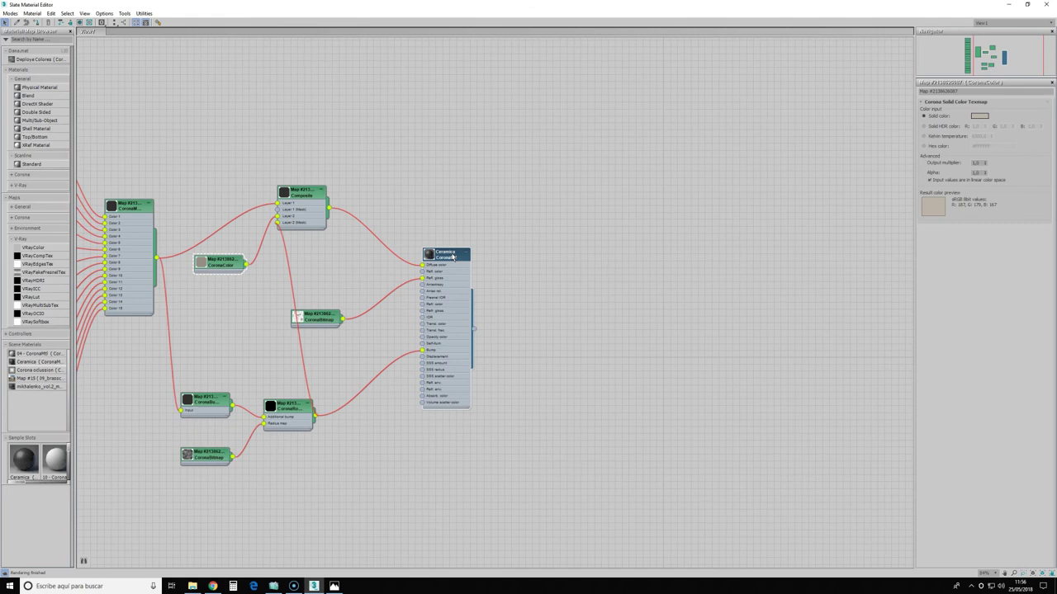
pyautogui.scroll(-1, 236, 325)
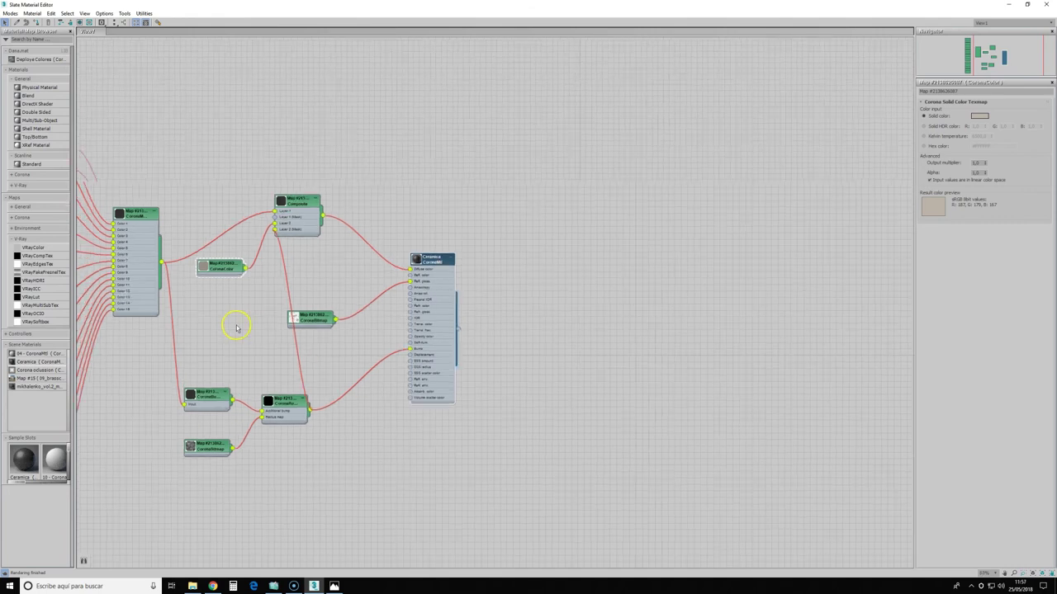
pyautogui.scroll(-2, 236, 321)
pyautogui.scroll(-2, 281, 316)
pyautogui.scroll(-1, 330, 313)
pyautogui.scroll(2, 347, 312)
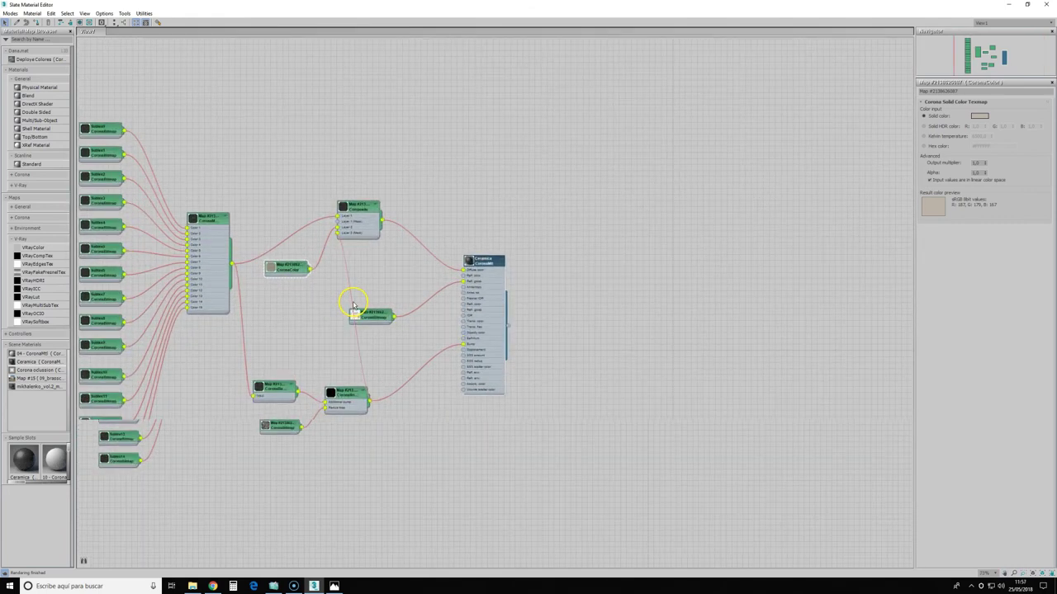
pyautogui.moveTo(367, 326); pyautogui.dragTo(425, 334, button='middle')
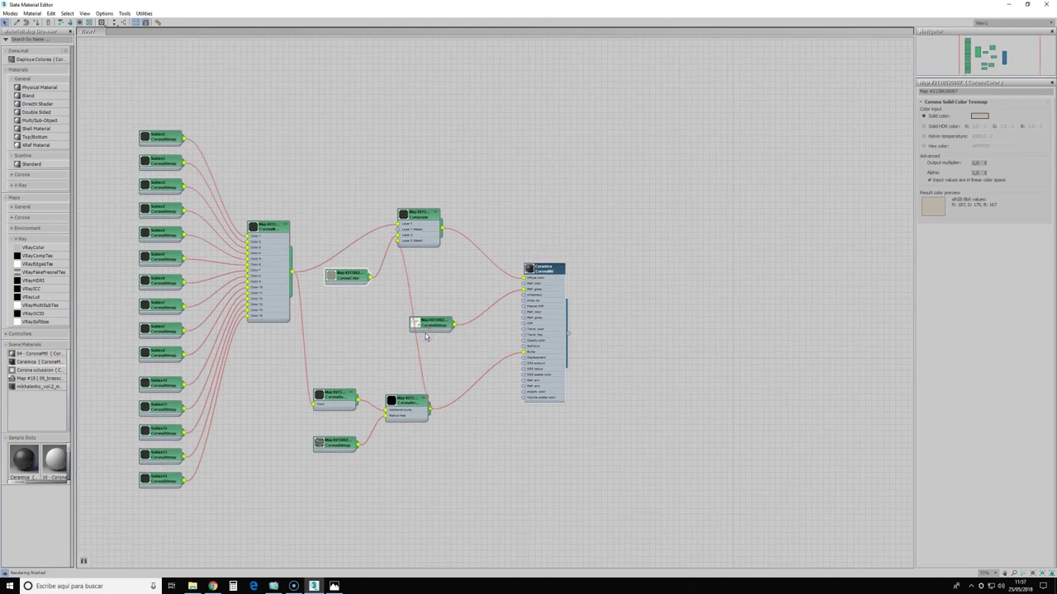
pyautogui.rightClick(731, 231)
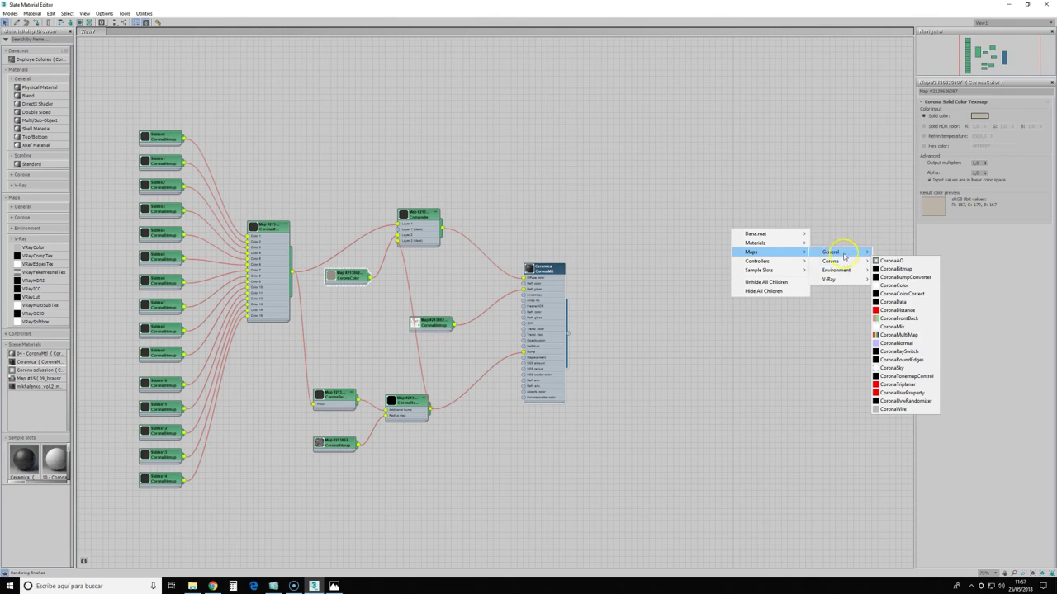
pyautogui.moveTo(768, 243)
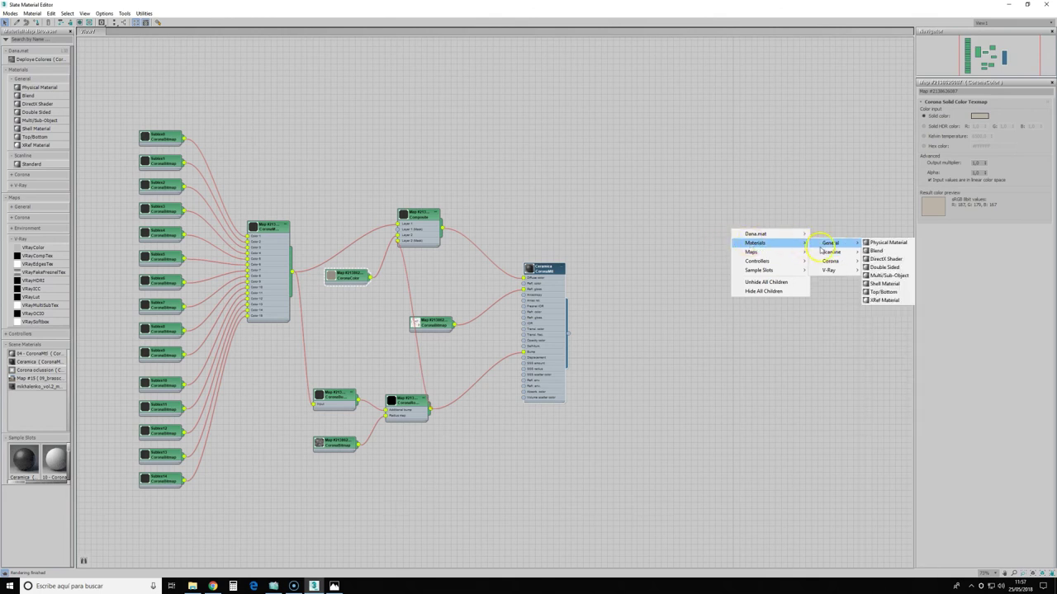
pyautogui.moveTo(830, 260)
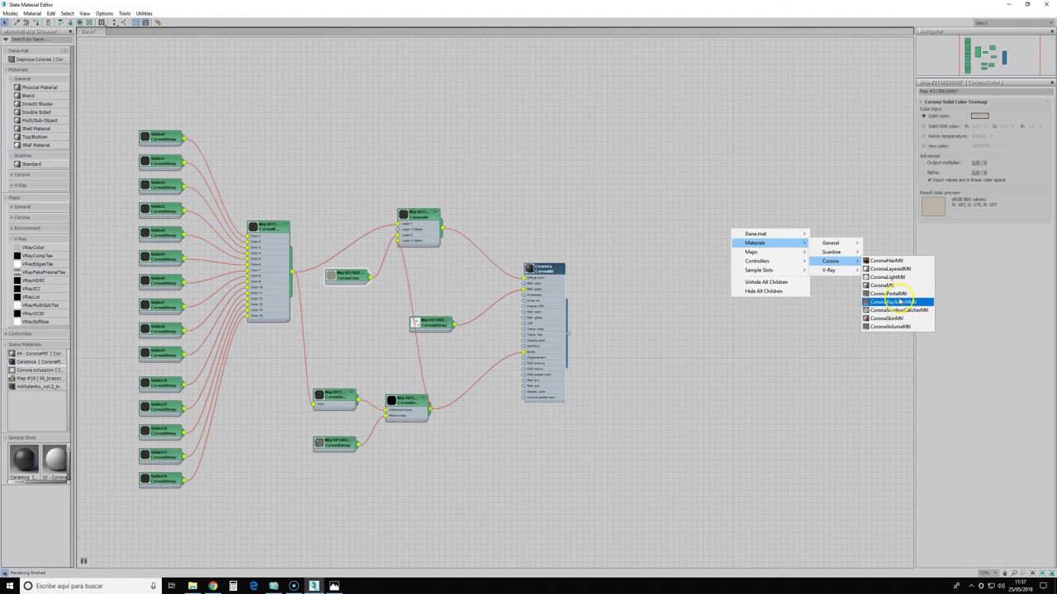
# - Create a CoronaRaySwitchMtl and wire Ceramica into its direct, refract and reflect overrides
pyautogui.click(898, 302)
pyautogui.doubleClick(742, 233)
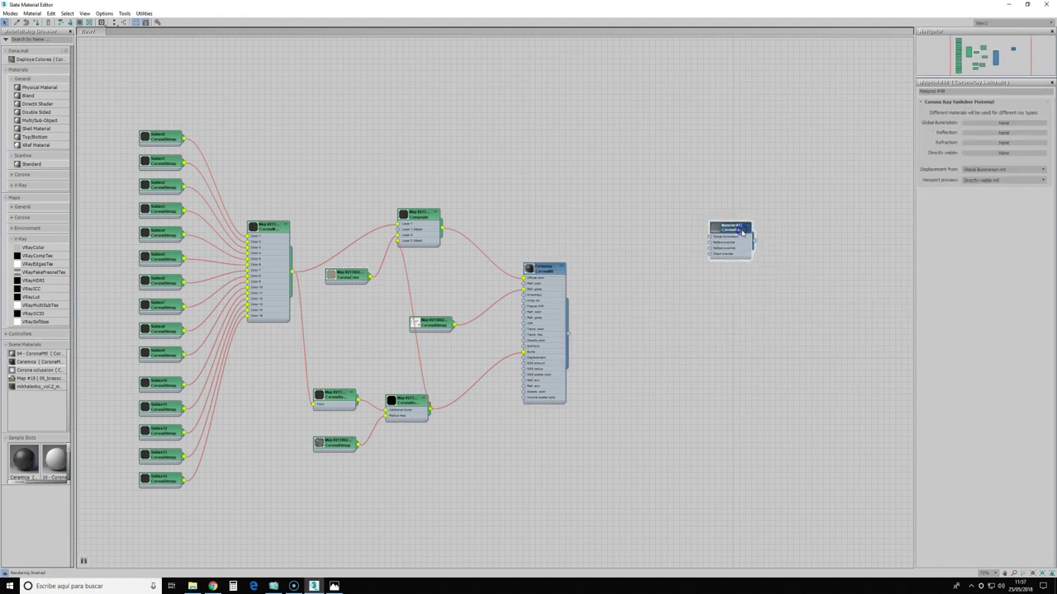
pyautogui.moveTo(566, 330); pyautogui.dragTo(708, 254)
pyautogui.moveTo(568, 334); pyautogui.dragTo(708, 245)
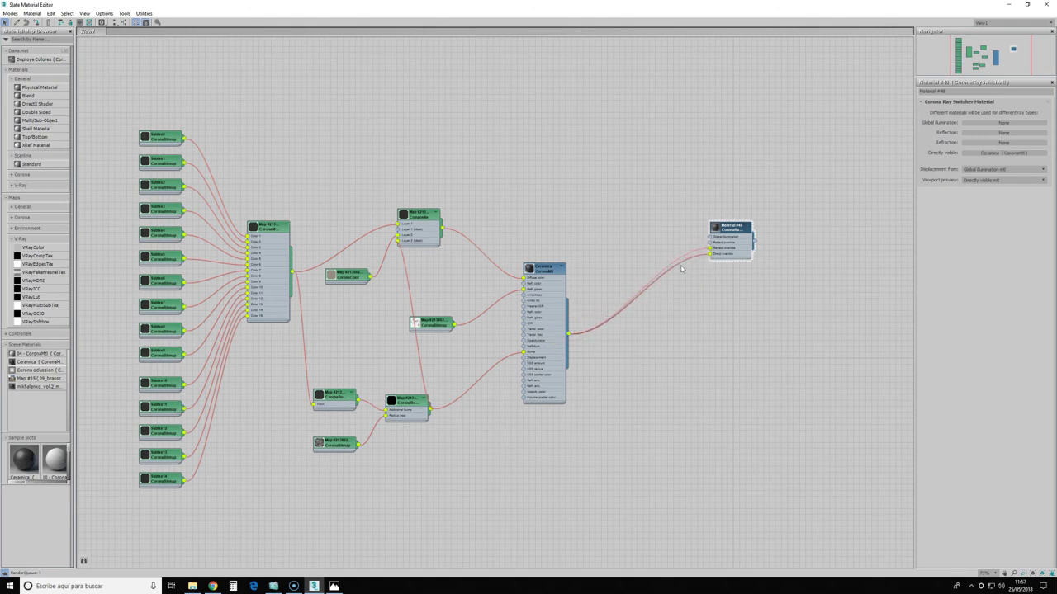
pyautogui.moveTo(568, 333); pyautogui.dragTo(704, 242)
pyautogui.moveTo(568, 333)
pyautogui.mouseDown()
pyautogui.moveTo(708, 244)
pyautogui.moveTo(715, 321)
pyautogui.mouseUp()
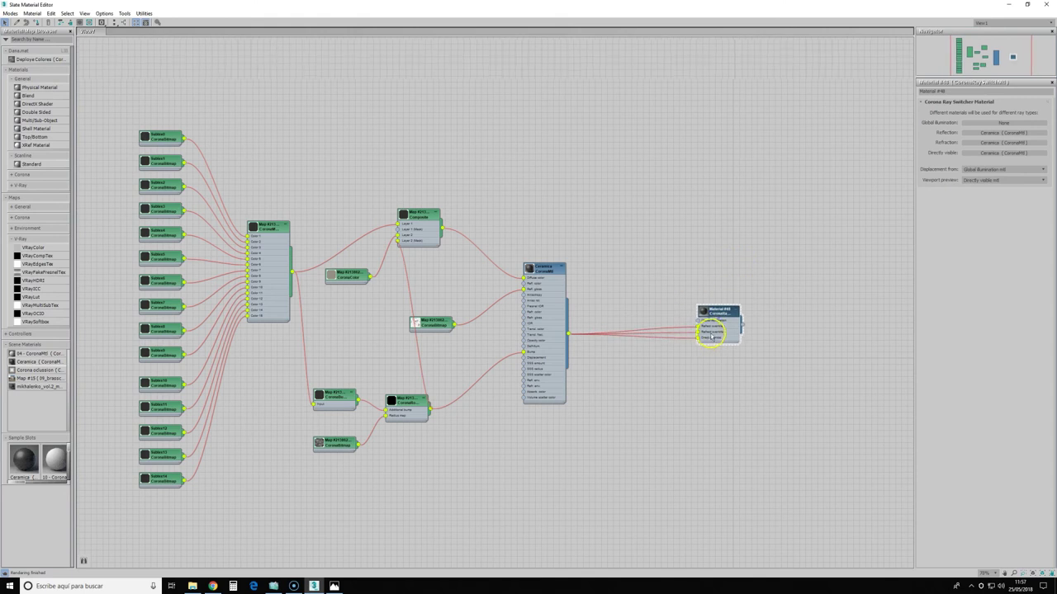
pyautogui.scroll(2, 714, 320)
pyautogui.scroll(2, 715, 322)
pyautogui.click(707, 301)
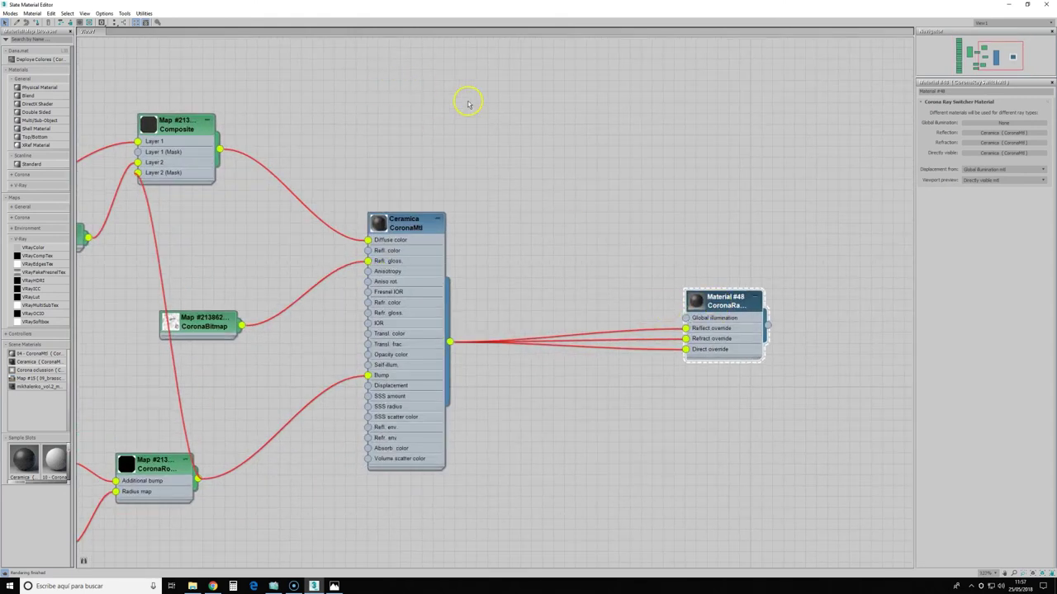
# - Add a new CoronaMtl (Material #49) with a dark grey diffuse colour, named Ceramica Simple
pyautogui.rightClick(519, 141)
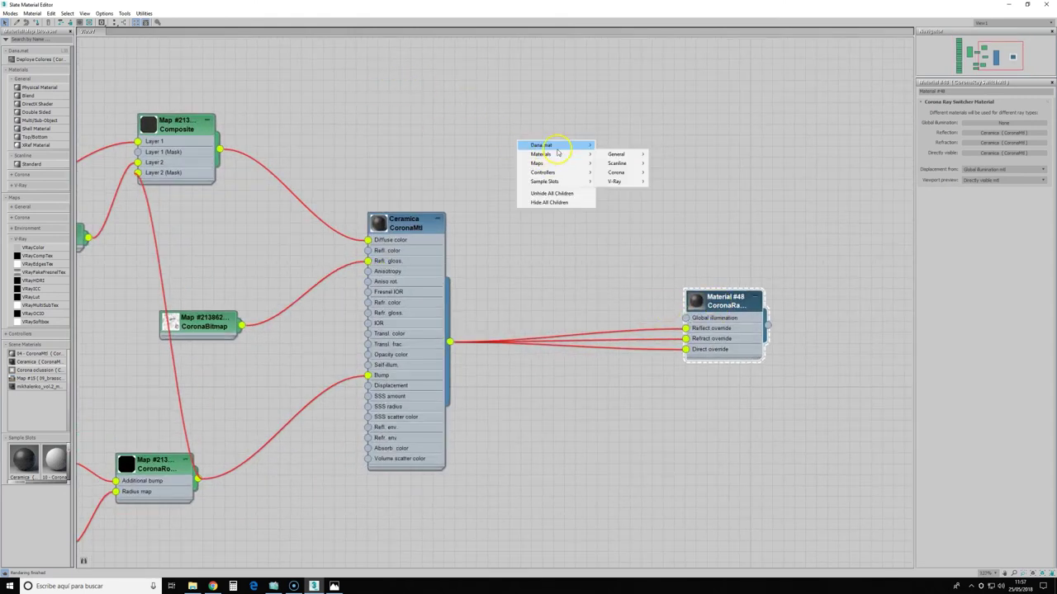
pyautogui.moveTo(617, 171)
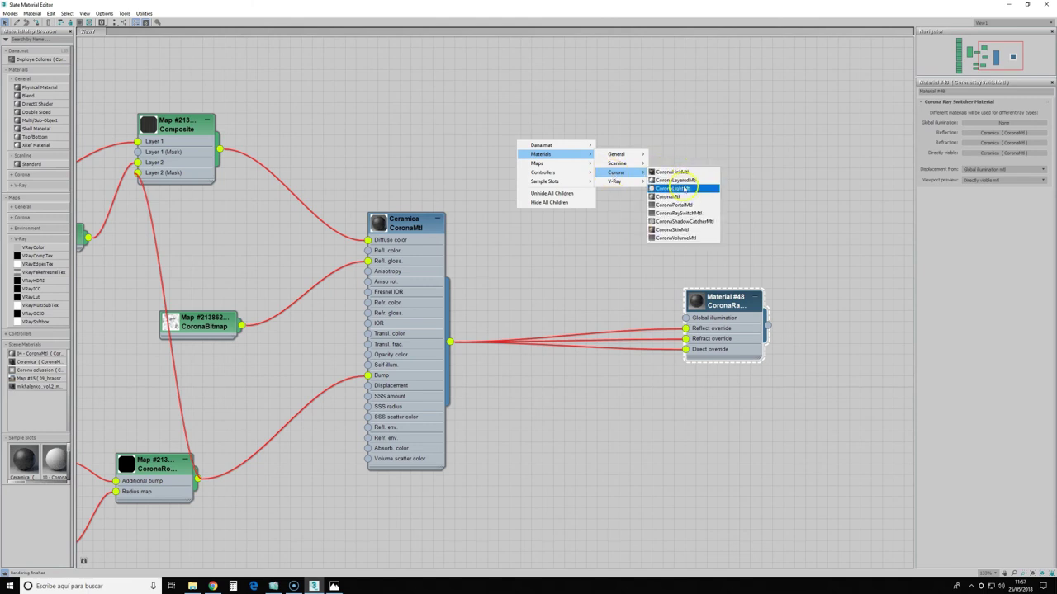
pyautogui.click(677, 196)
pyautogui.moveTo(540, 71)
pyautogui.mouseDown()
pyautogui.moveTo(557, 105)
pyautogui.moveTo(555, 87)
pyautogui.mouseUp()
pyautogui.doubleClick(555, 86)
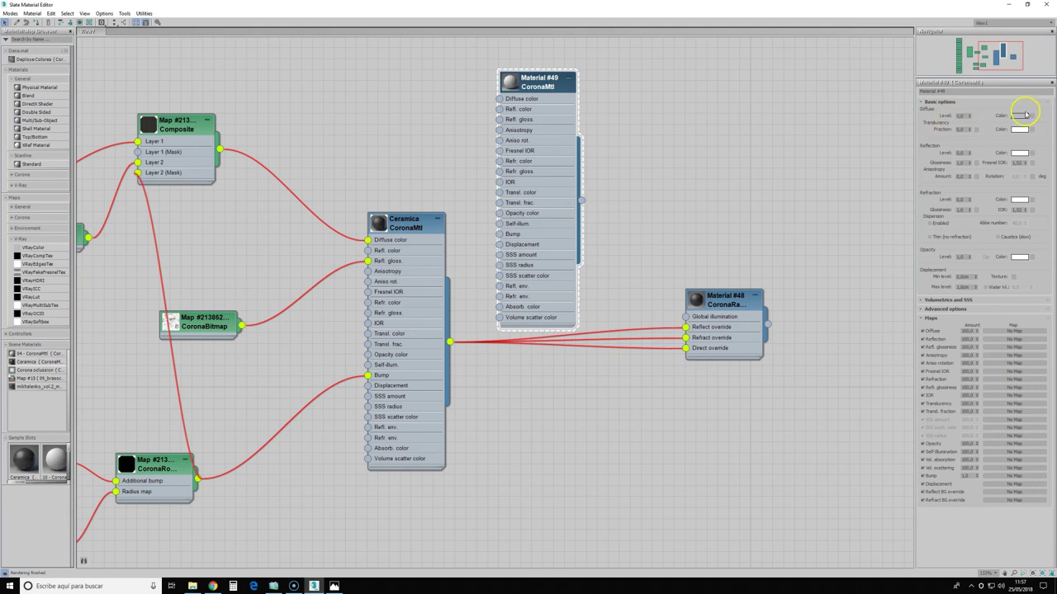
pyautogui.click(1020, 115)
pyautogui.click(255, 86)
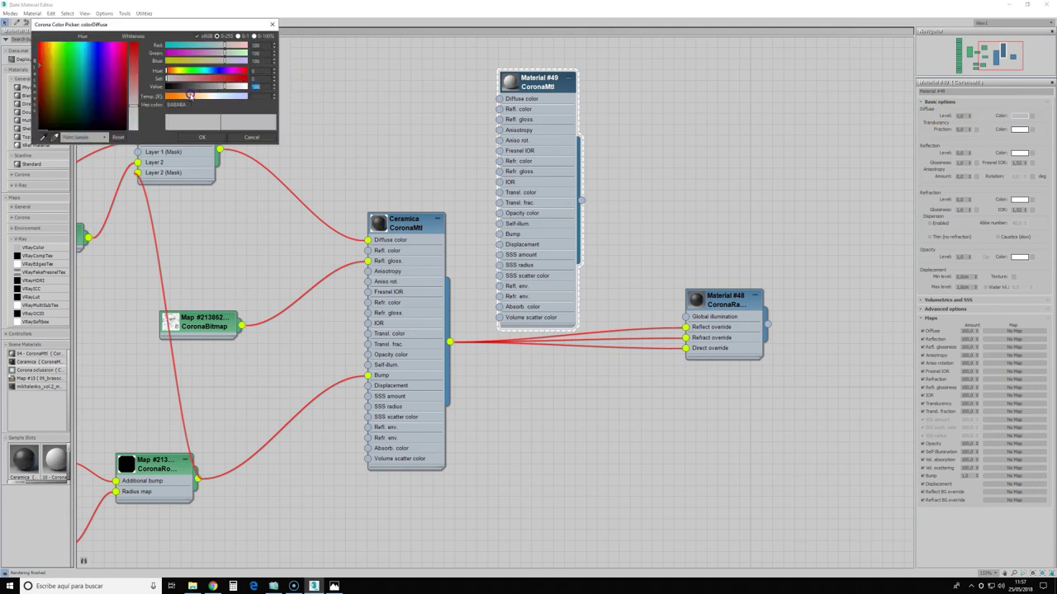
pyautogui.moveTo(180, 89); pyautogui.dragTo(184, 88)
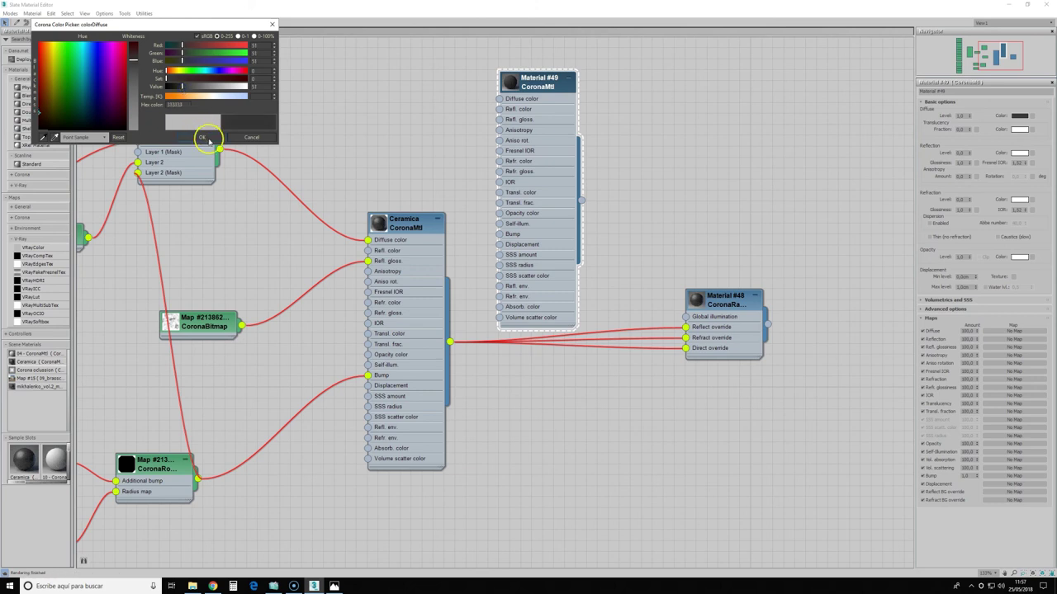
pyautogui.click(202, 137)
pyautogui.click(1006, 153)
# - Wire Ceramica Simple into the Ray Switcher's global illumination slot and place it above Ceramica
pyautogui.moveTo(580, 202); pyautogui.dragTo(685, 316)
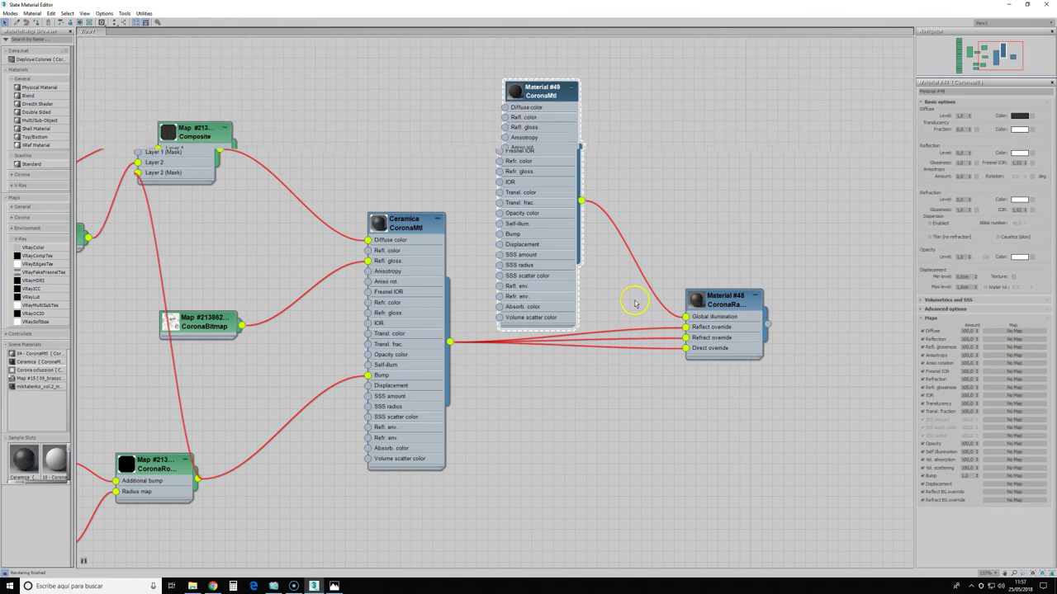
pyautogui.scroll(-3, 635, 304)
pyautogui.moveTo(552, 139)
pyautogui.mouseDown()
pyautogui.moveTo(366, 19)
pyautogui.moveTo(440, 34)
pyautogui.mouseUp()
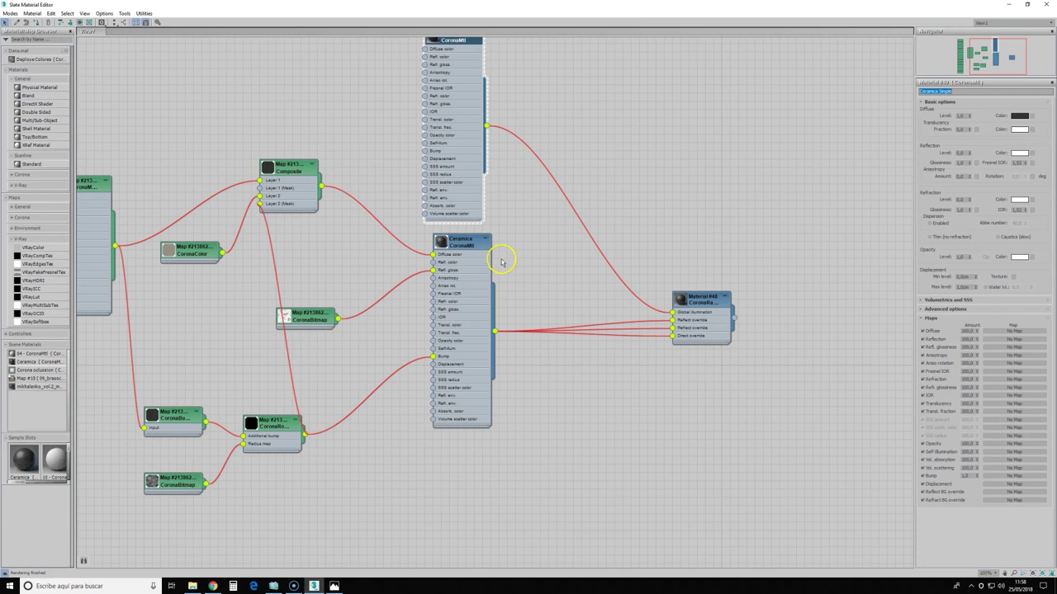
pyautogui.moveTo(450, 39); pyautogui.dragTo(467, 38)
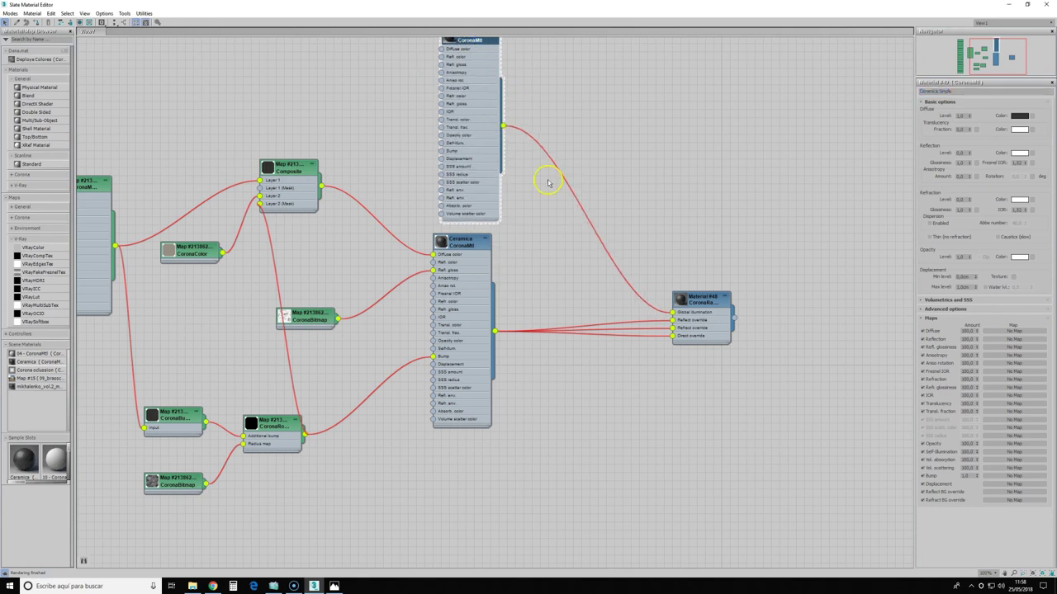
pyautogui.scroll(-2, 698, 293)
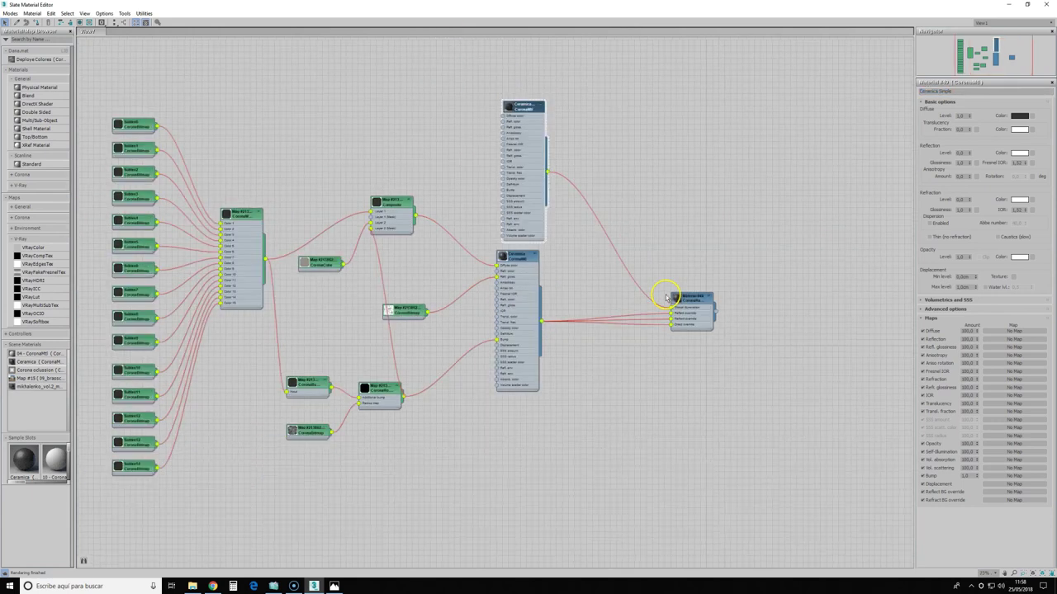
pyautogui.scroll(-2, 664, 298)
pyautogui.scroll(-1, 628, 343)
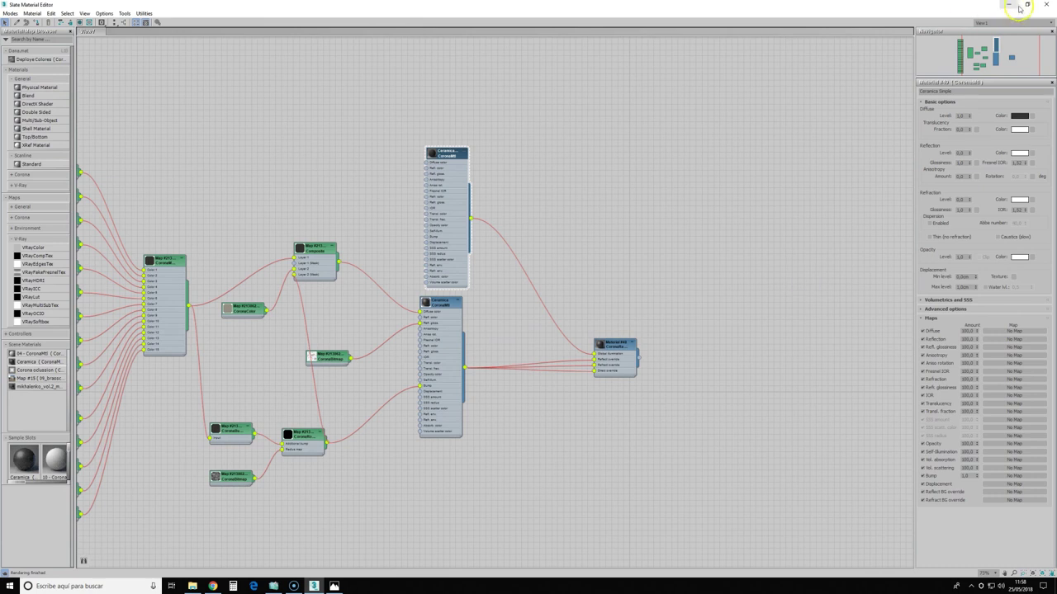
# - Restore the Slate editor size and assign the Ray Switcher material to the tiled floor
pyautogui.click(1027, 5)
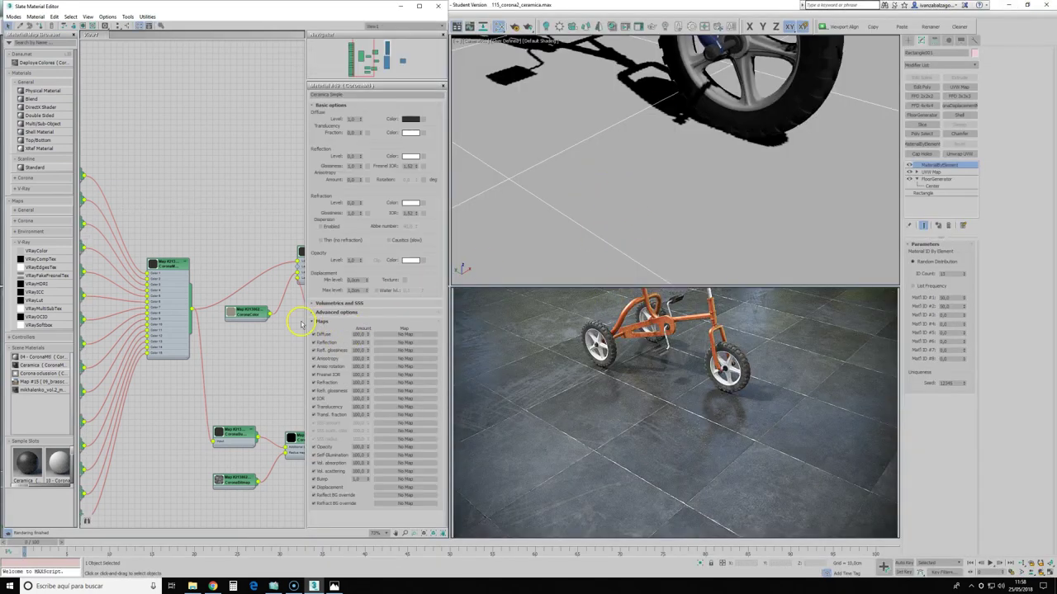
pyautogui.scroll(-3, 302, 323)
pyautogui.moveTo(142, 259)
pyautogui.mouseDown(button='middle')
pyautogui.moveTo(66, 270)
pyautogui.moveTo(1050, 307)
pyautogui.mouseUp(button='middle')
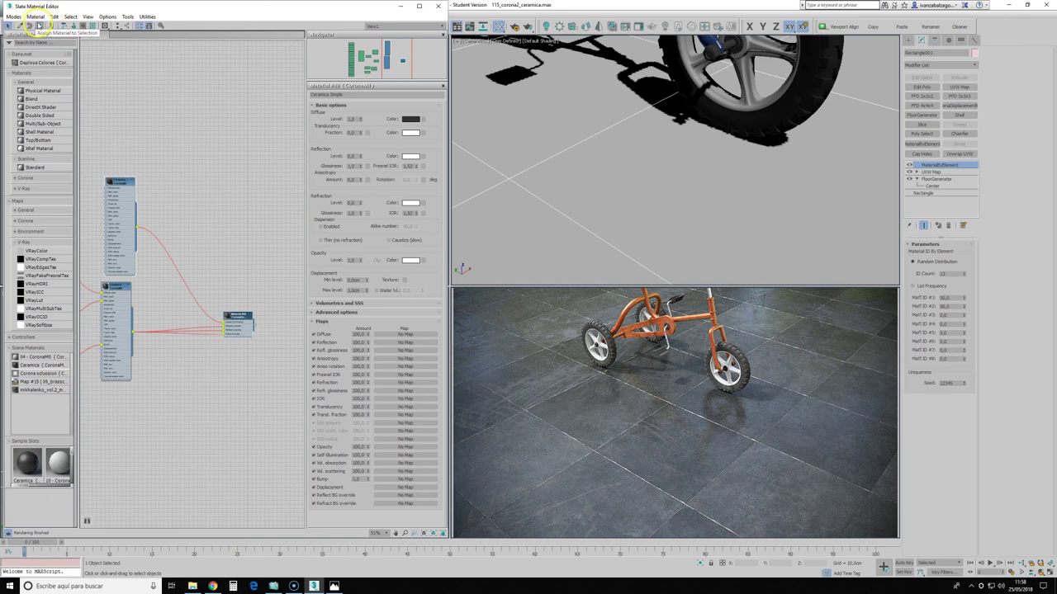
pyautogui.click(38, 25)
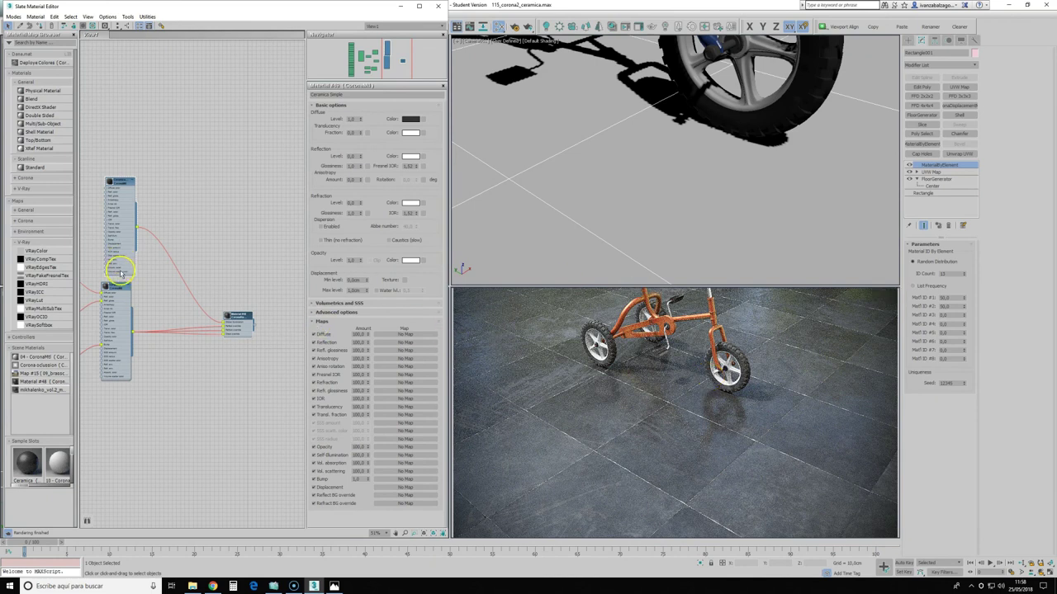
pyautogui.moveTo(130, 184); pyautogui.dragTo(126, 183)
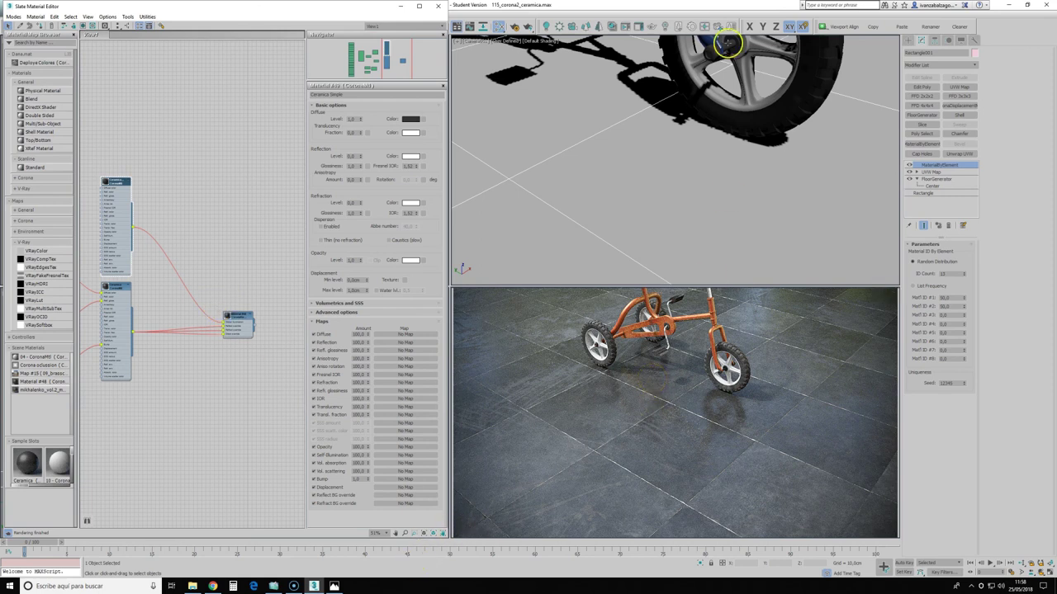
# - Start a Corona production render from Camera002 and maximize the frame buffer window
pyautogui.click(527, 26)
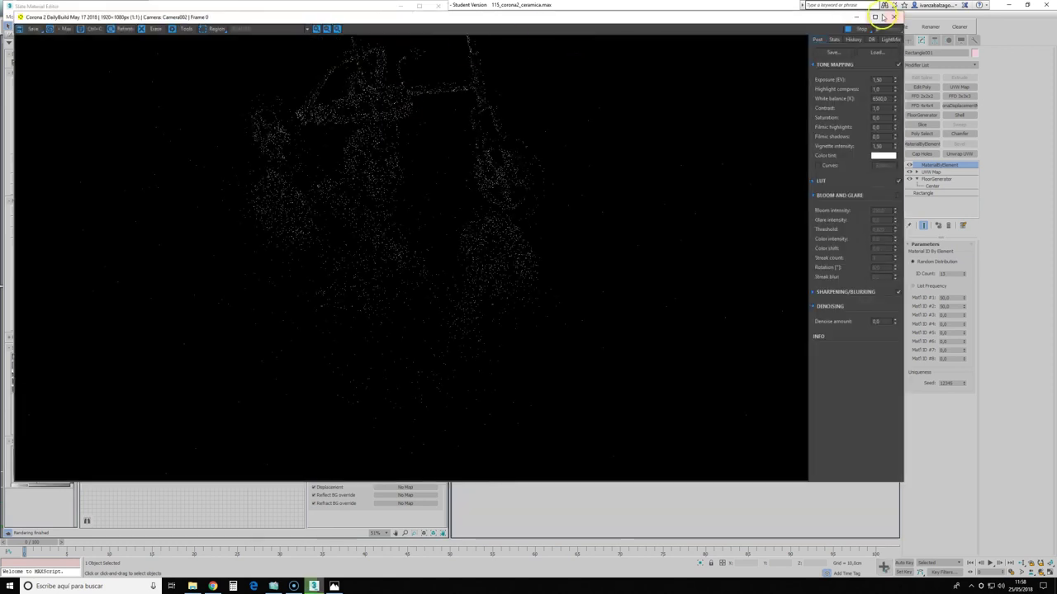
pyautogui.click(877, 17)
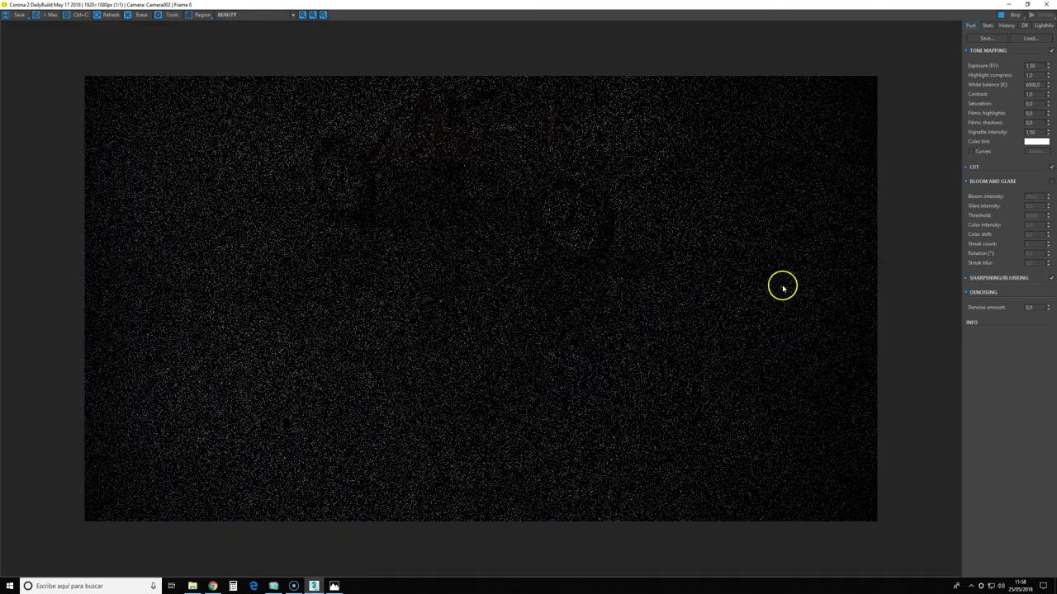